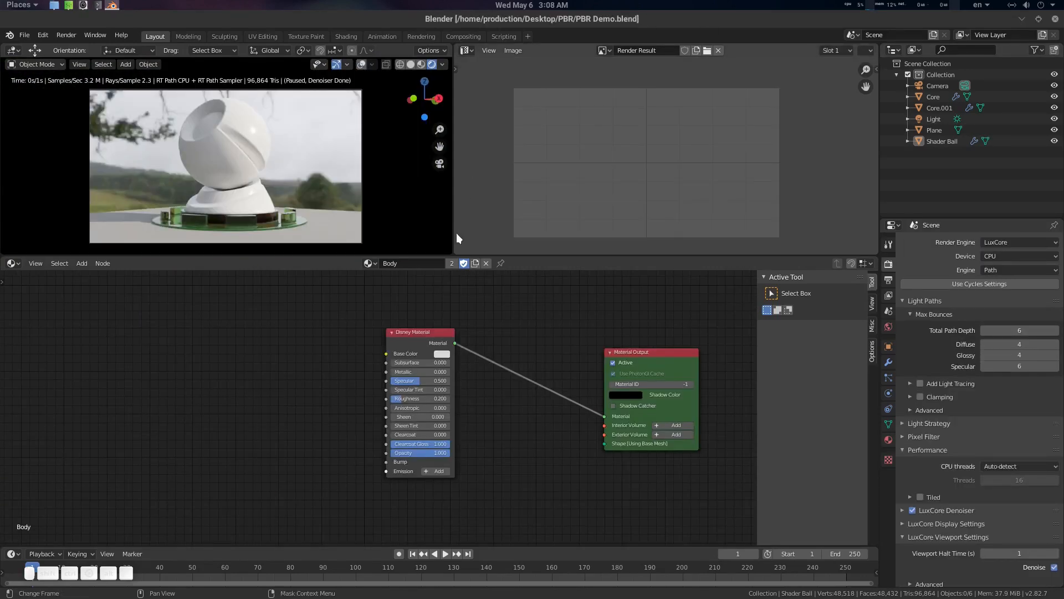
Find the LuxCore render add-on in the preferences and check its details and version
key(F4)
click(425, 315)
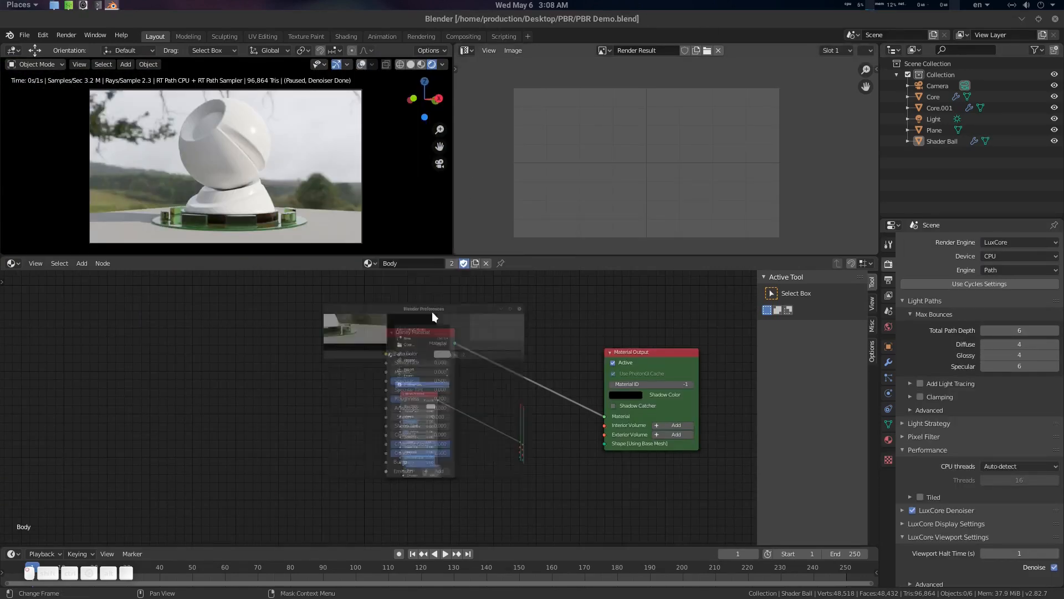
click(553, 210)
text(lux)
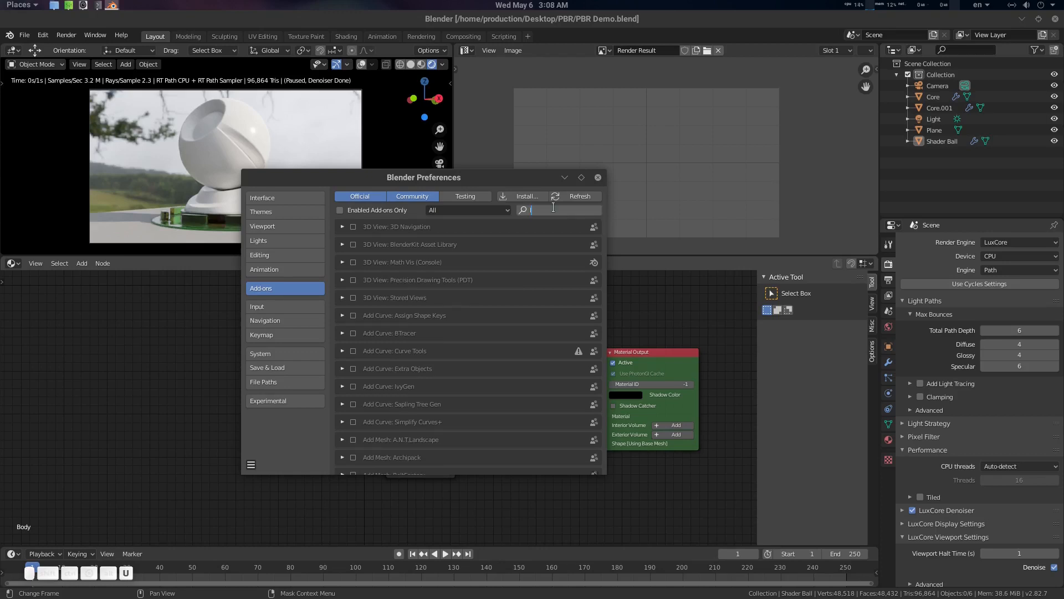
click(339, 227)
click(342, 226)
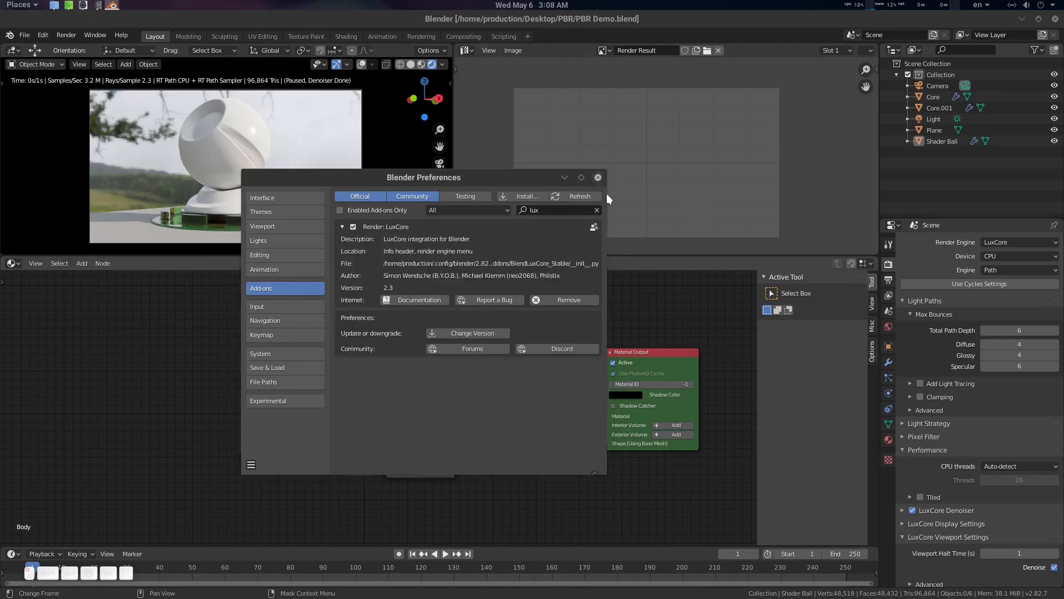
click(598, 177)
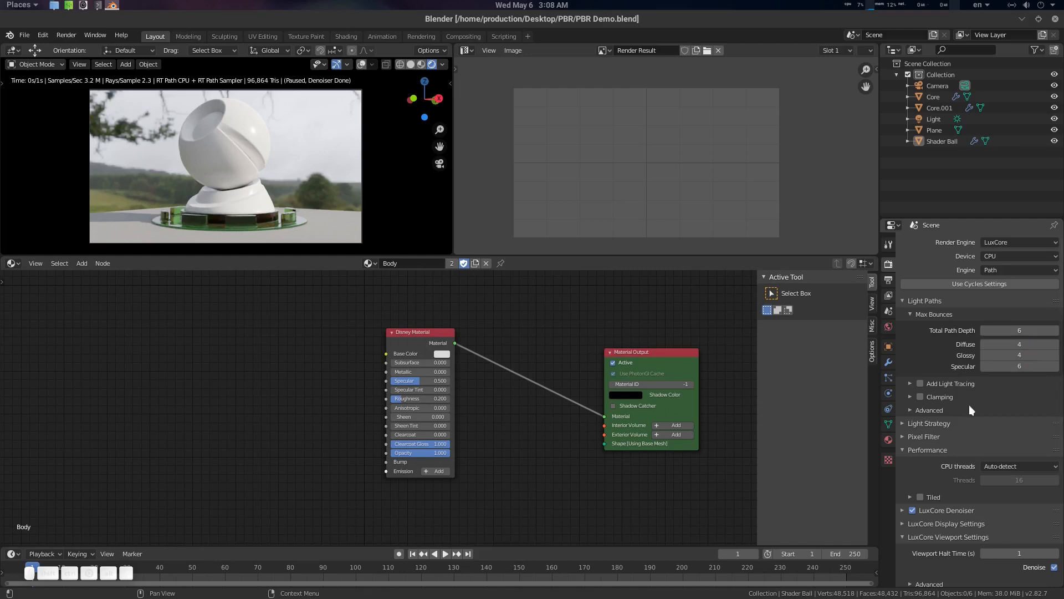
Examine the LuxCore denoiser, viewport and halt condition settings, and check viewport denoising on the shader ball from other angles
scroll(969, 404, down, 2)
click(903, 467)
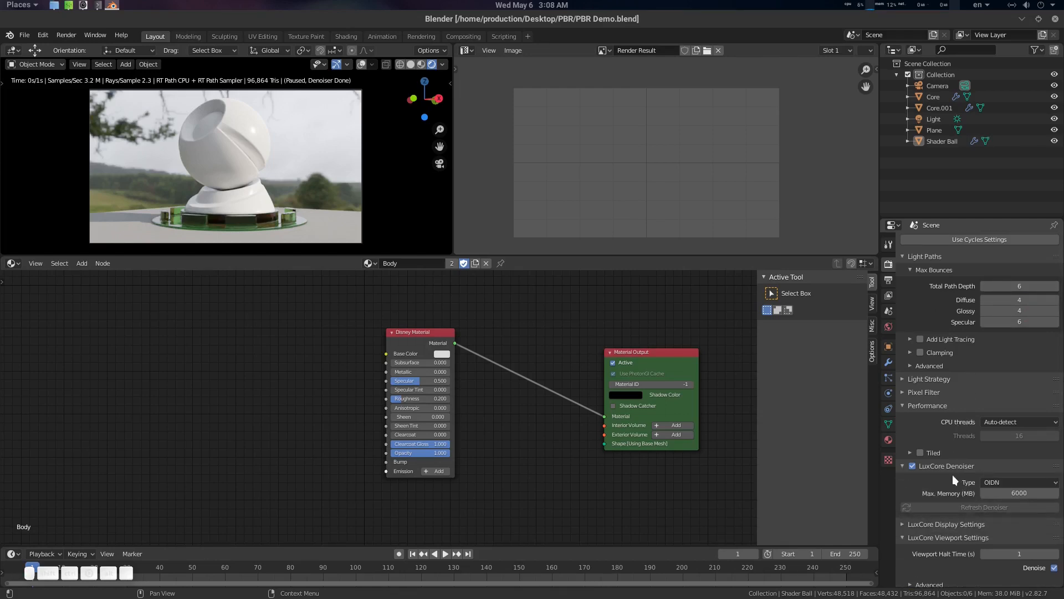
click(902, 465)
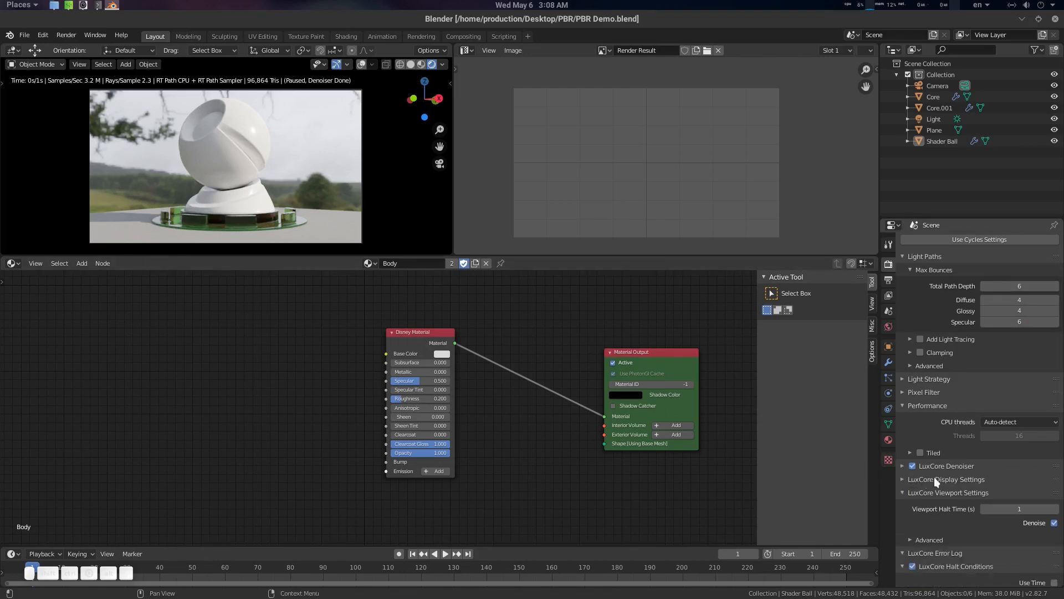
scroll(988, 478, down, 2)
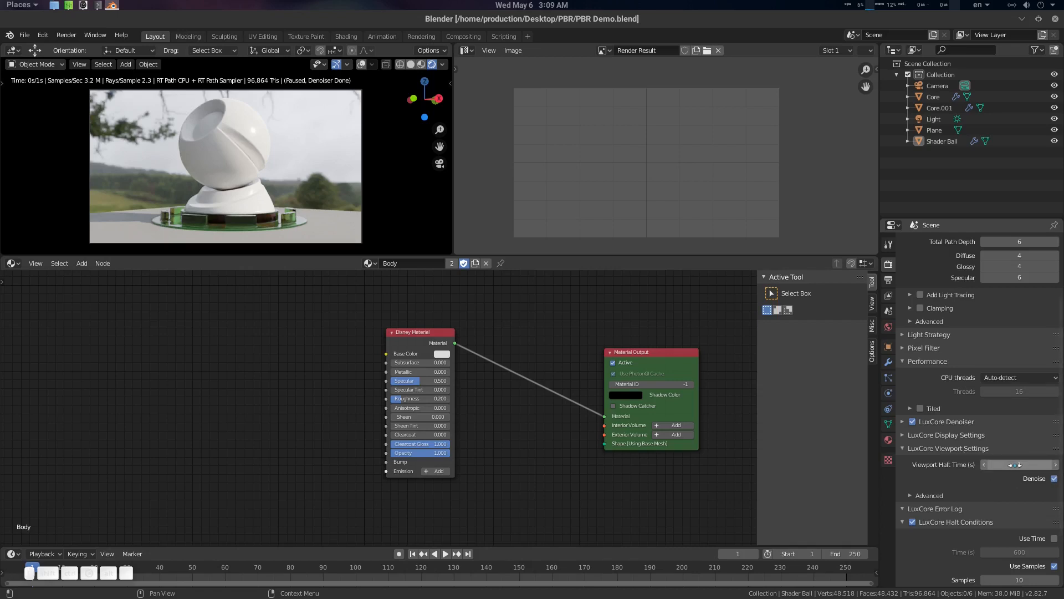
middle_drag(333, 161, 250, 168)
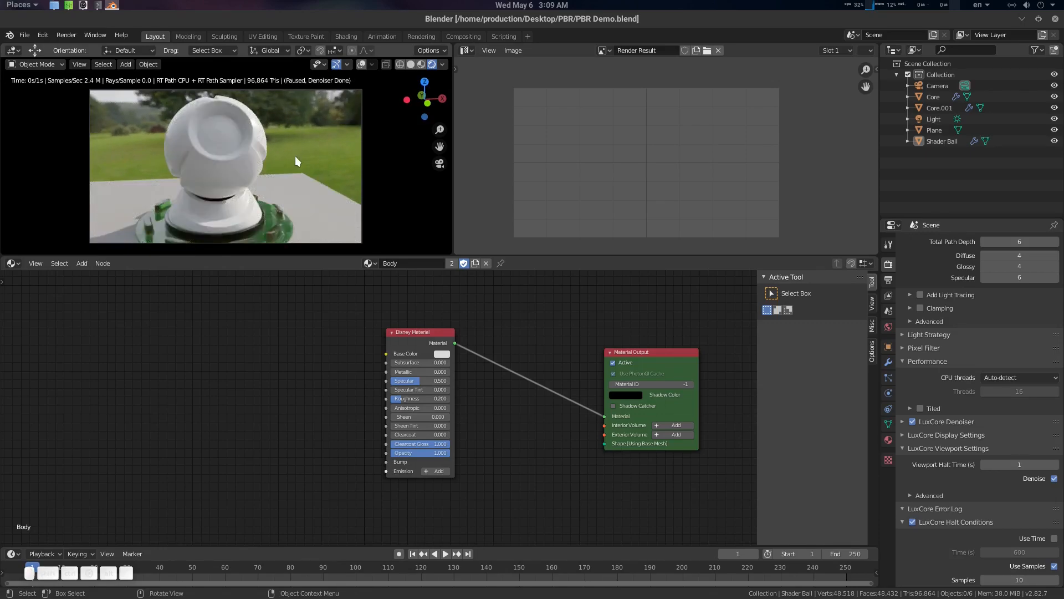
middle_drag(295, 155, 313, 173)
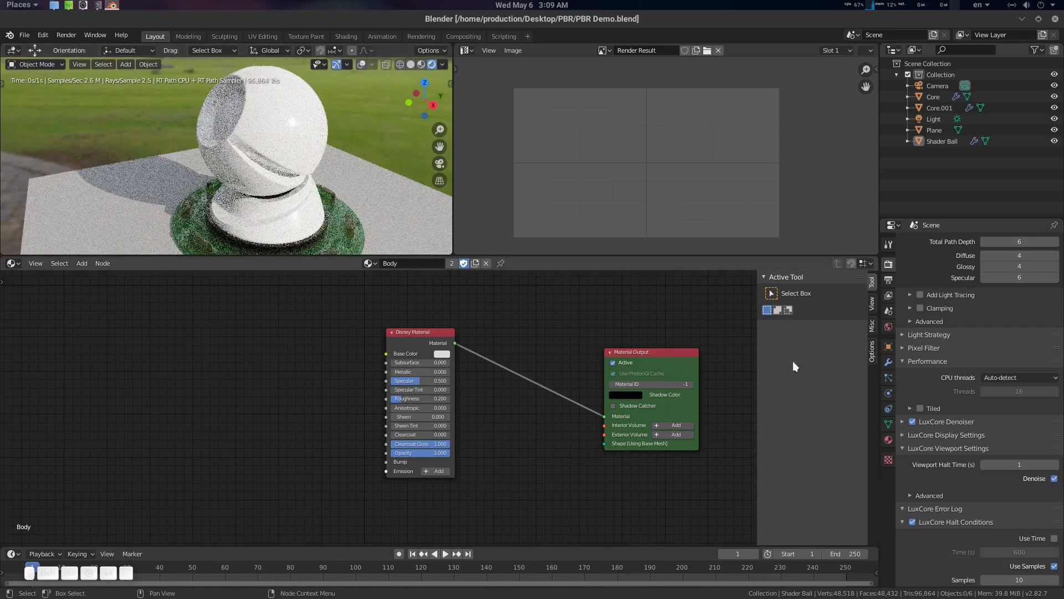
scroll(965, 500, down, 2)
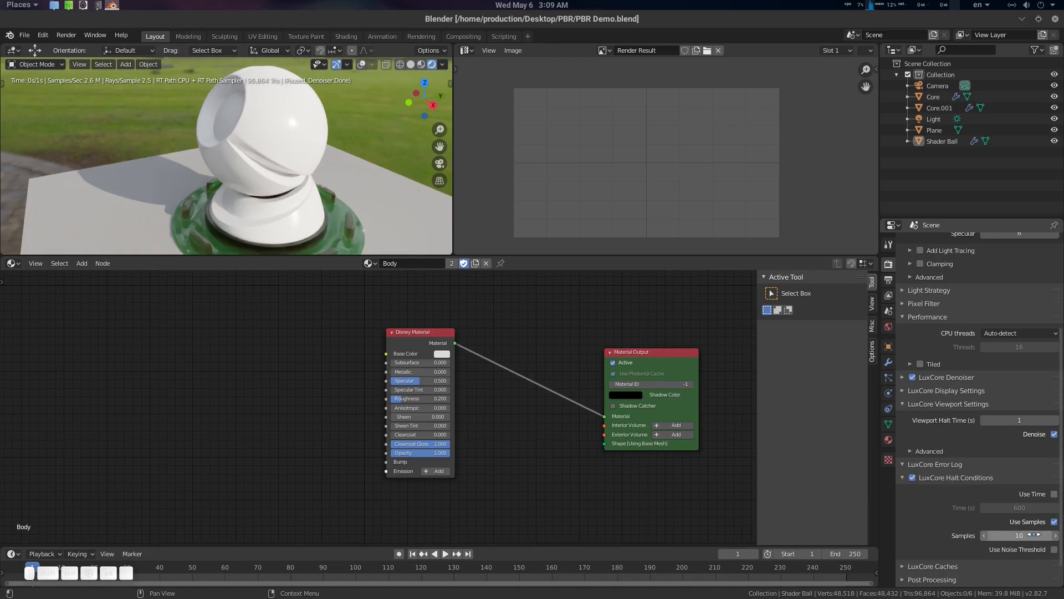
Render the scene from the camera view and compare the Combined pass with the DENOISED pass
key(KP_0)
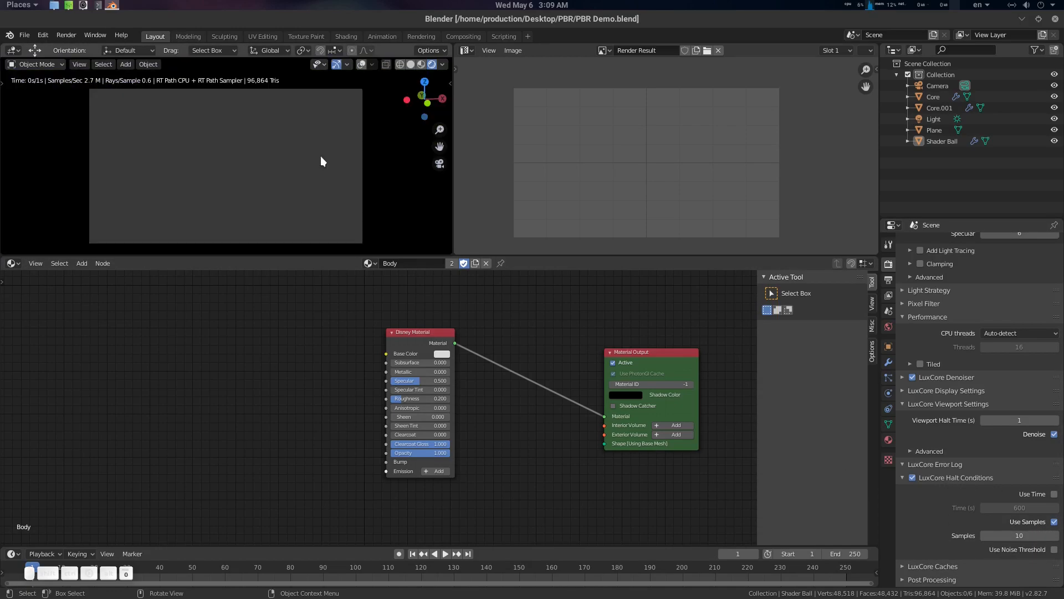
key(F12)
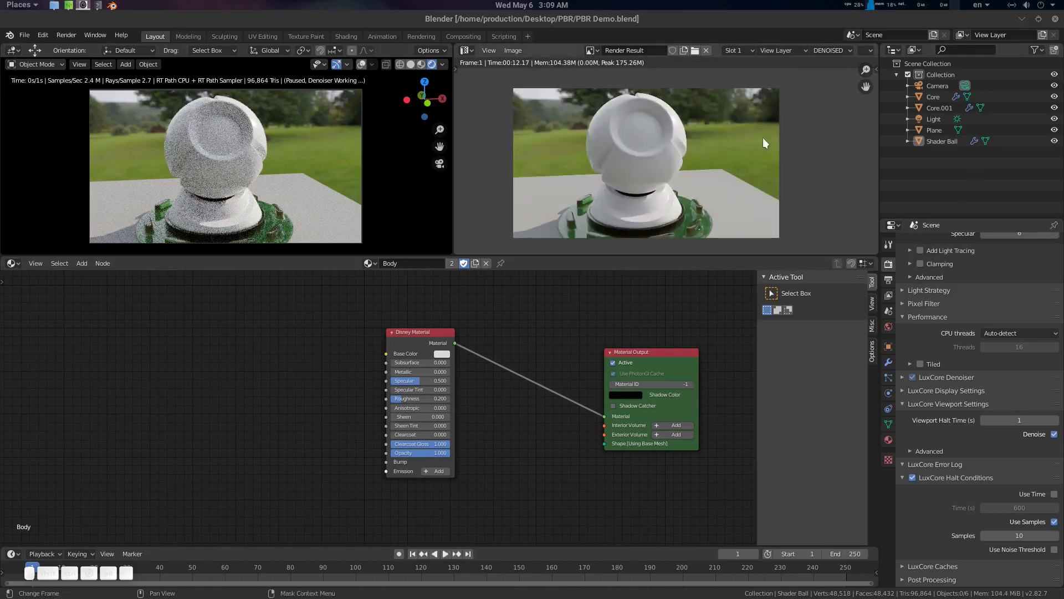
click(831, 51)
click(836, 49)
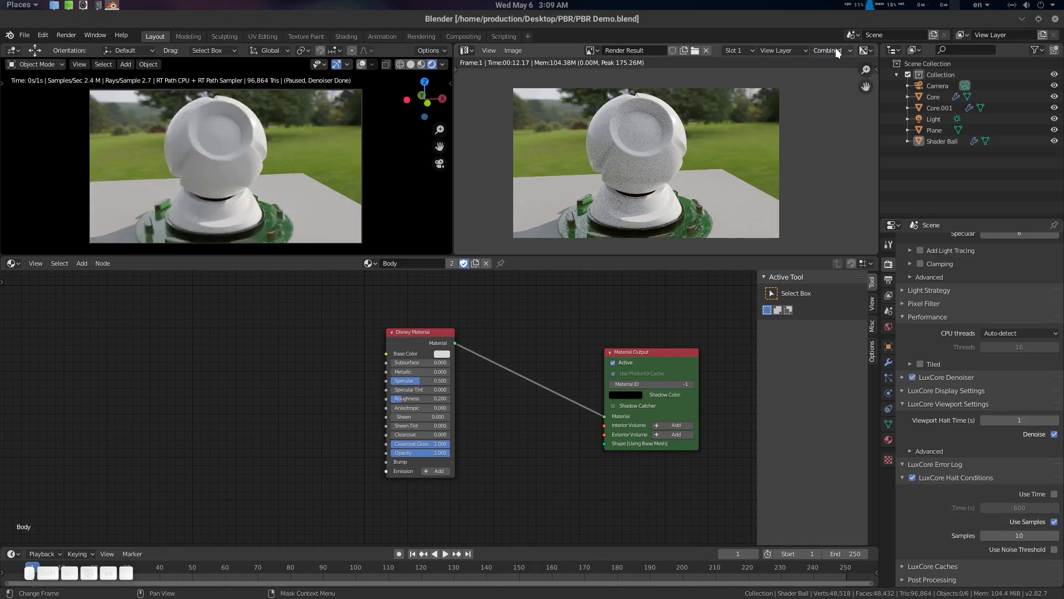
click(836, 49)
click(834, 101)
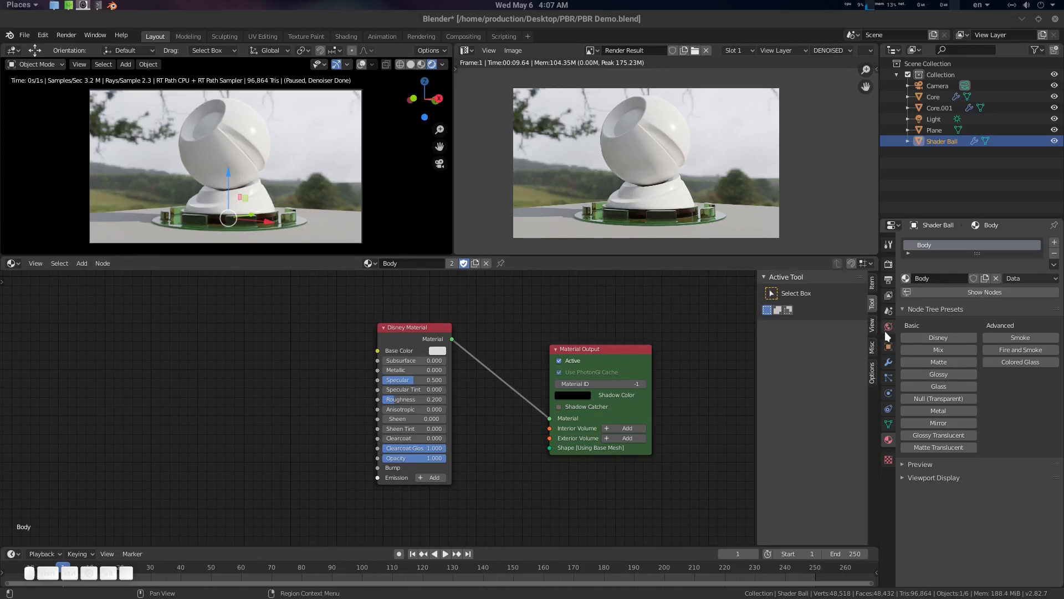
Inspect the world's HDRI light settings, the sun light's settings and the light's placement in the scene
click(888, 328)
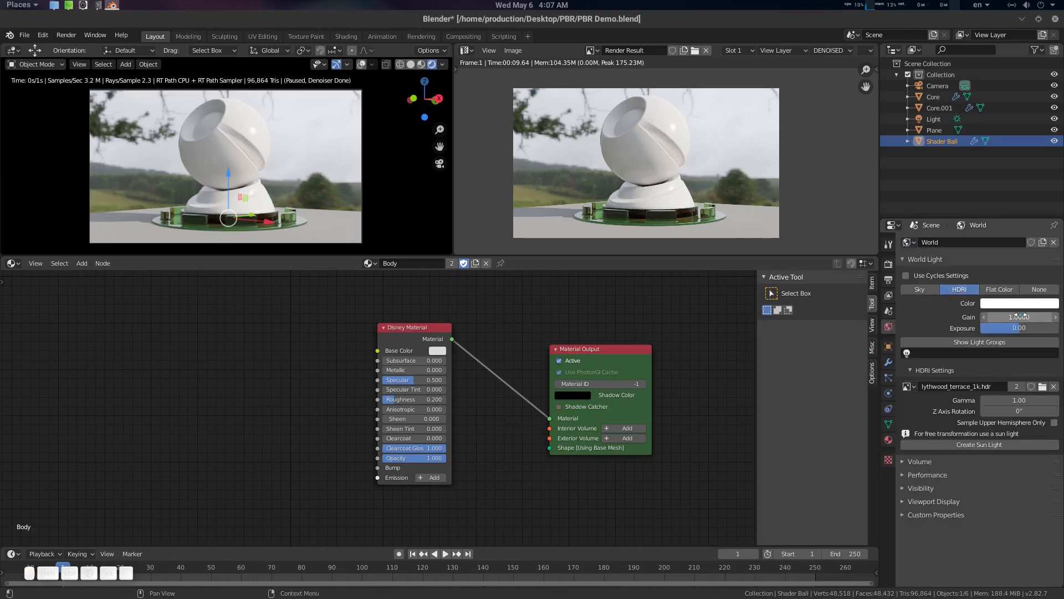
click(934, 118)
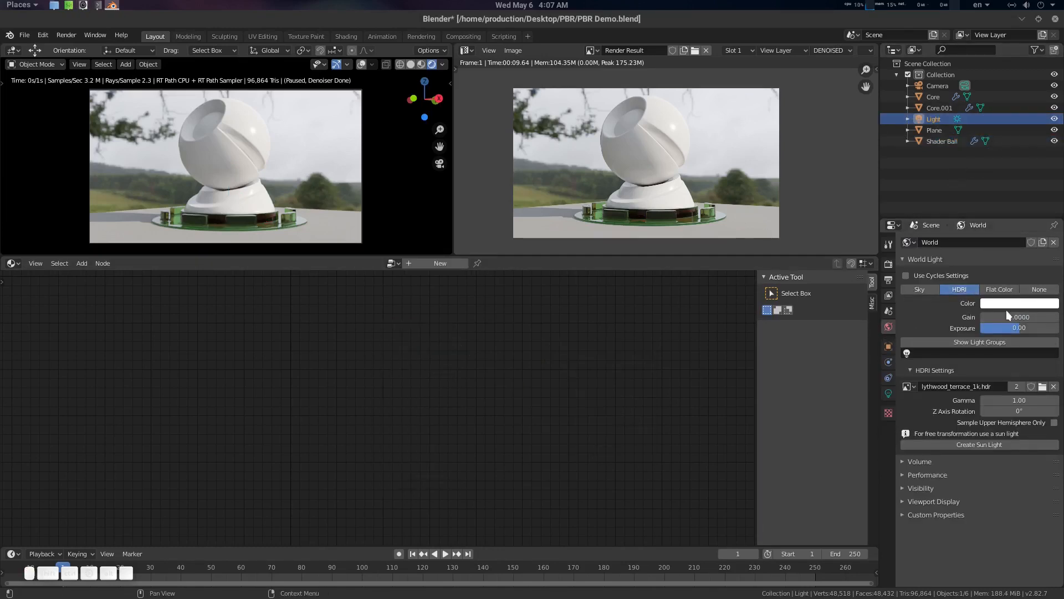
click(889, 394)
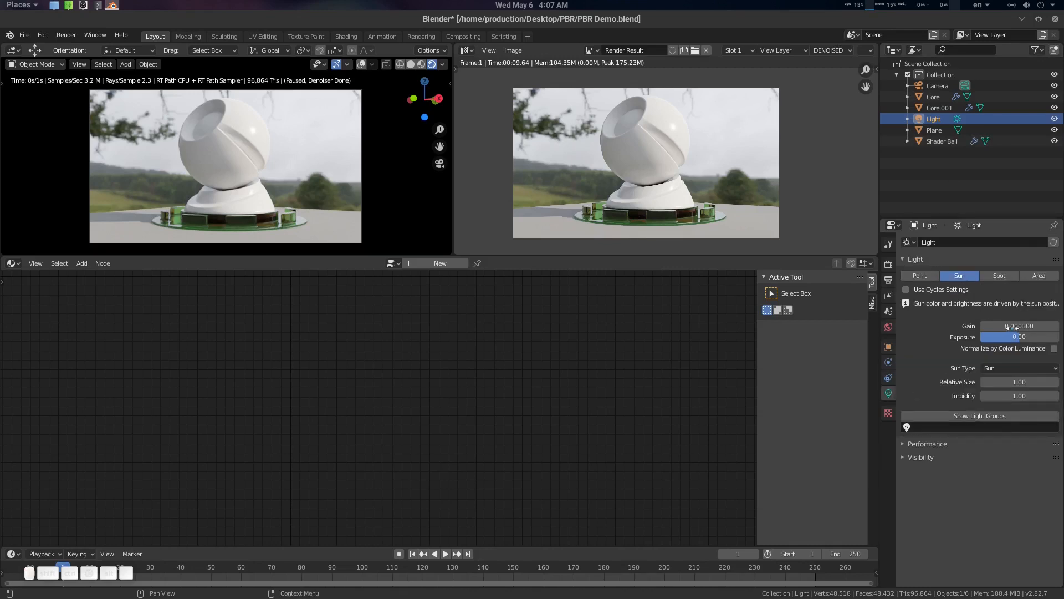
key(KP_0)
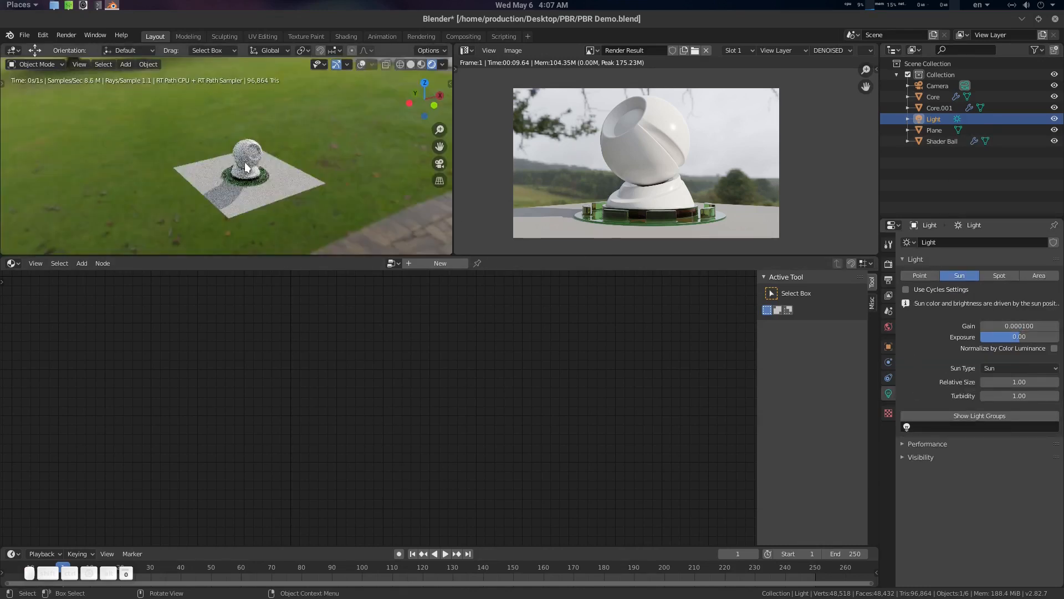
middle_drag(248, 168, 284, 168)
scroll(284, 168, down, 3)
key(shift+alt+z)
middle_drag(291, 127, 296, 89)
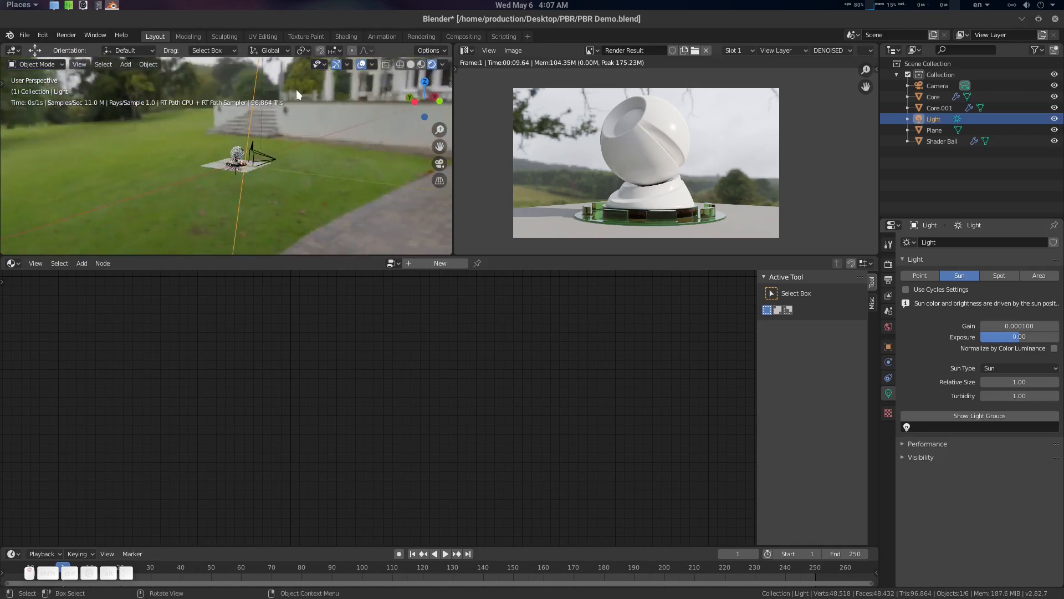
key(KP_0)
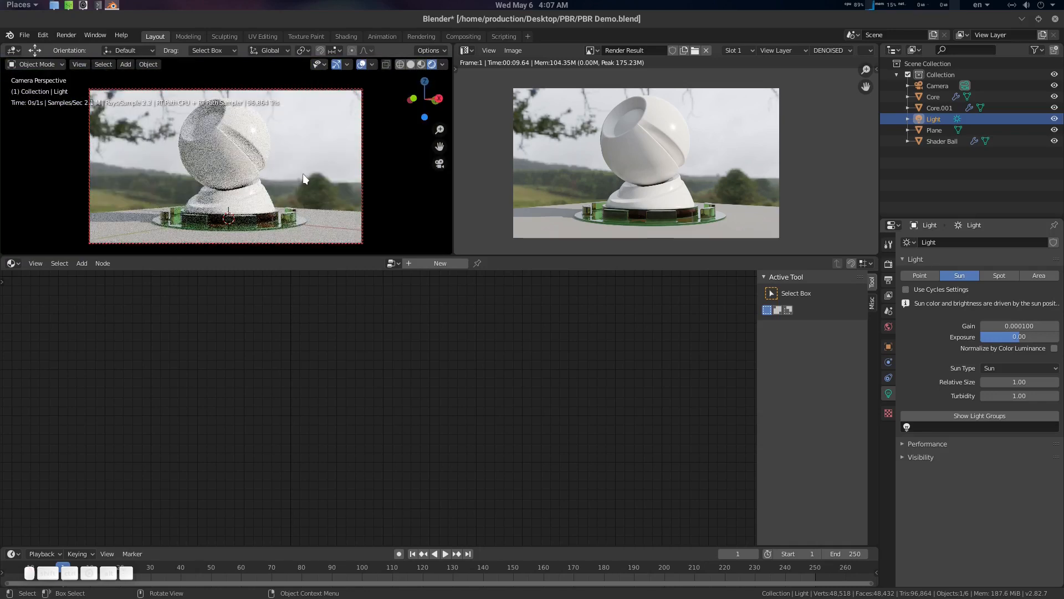
key(shift+alt+z)
Replace the Body material on the Shader Ball with a new material named Rockmat
click(258, 136)
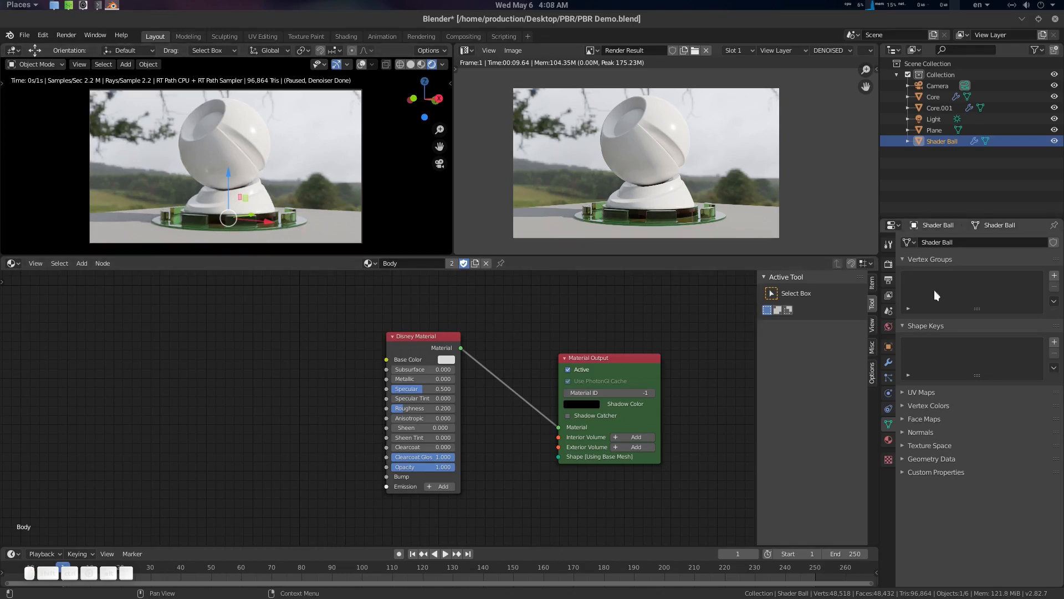
click(888, 440)
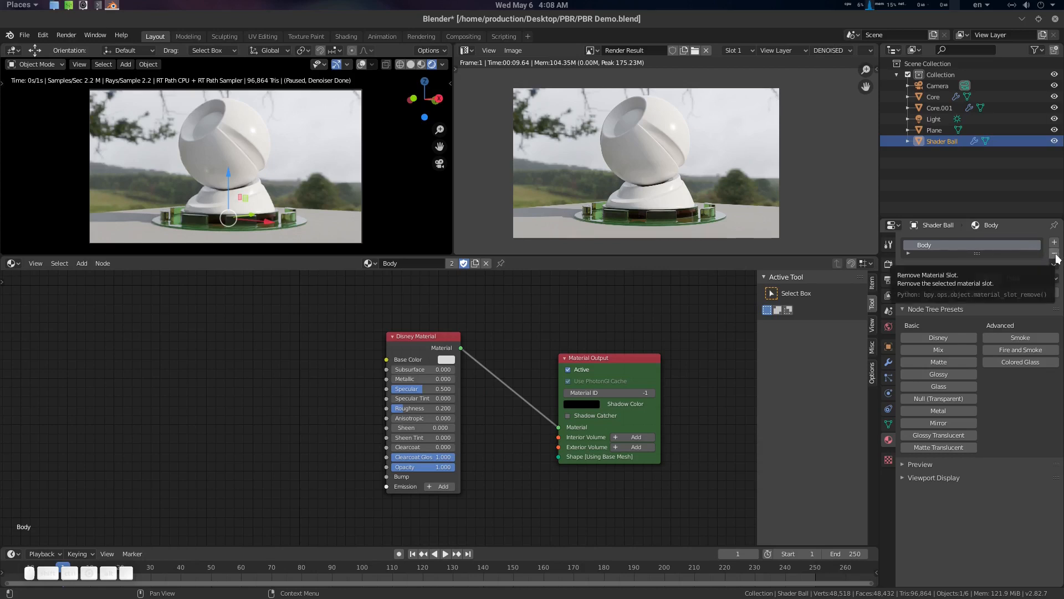
click(1055, 253)
click(949, 281)
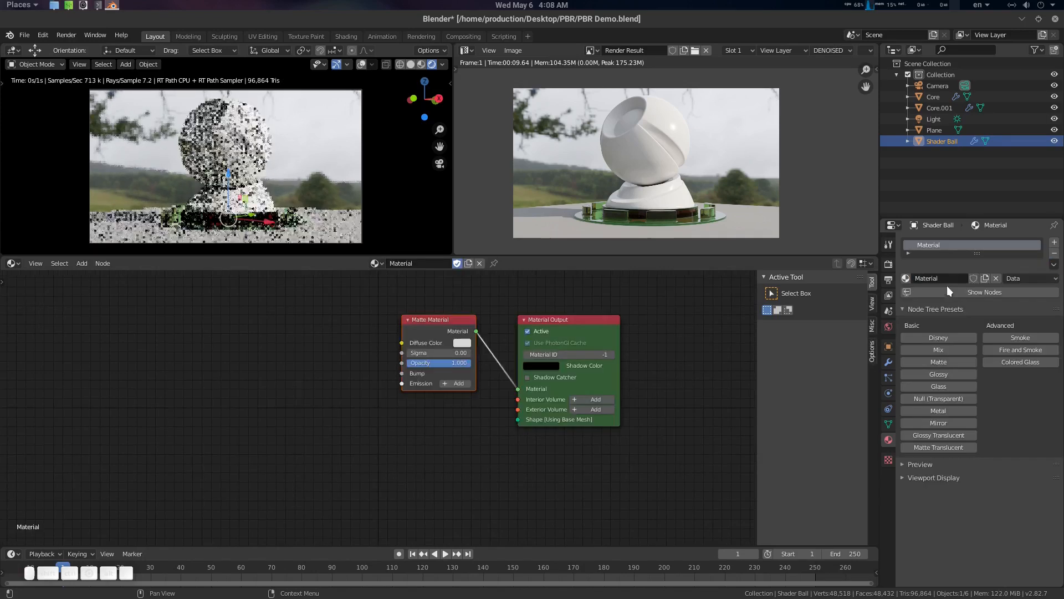
double_click(945, 279)
text(R)
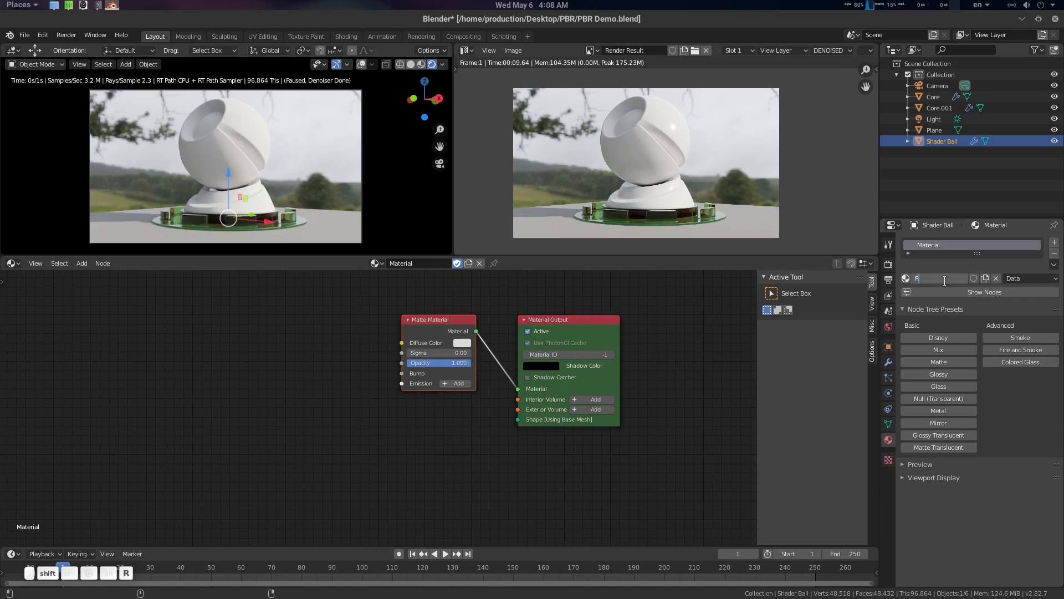
text(ockmat)
key(Return)
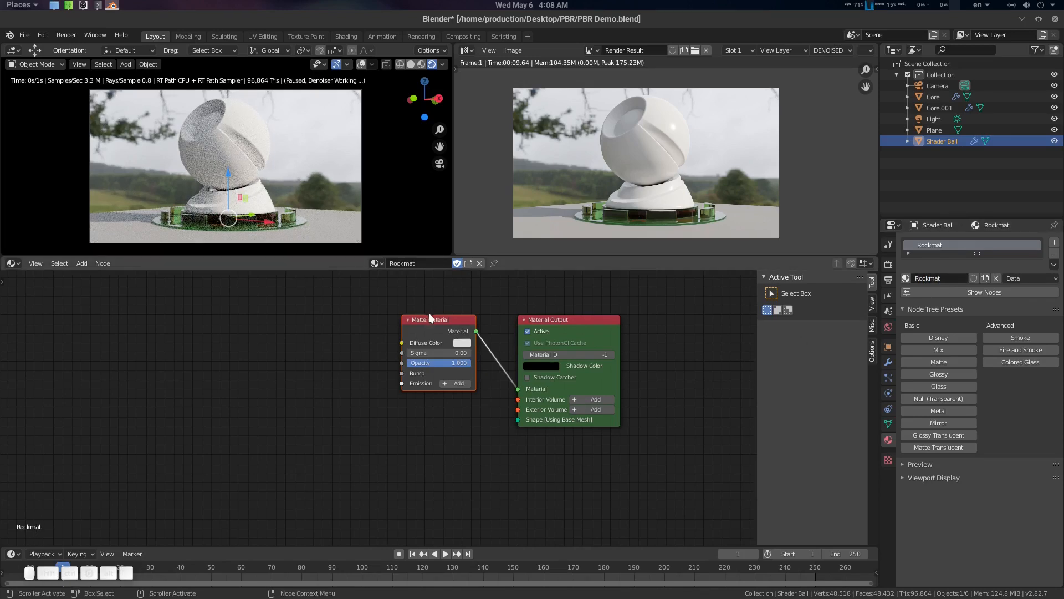
Apply the Disney node tree preset to the Rockmat material
click(436, 326)
middle_drag(383, 330, 400, 334)
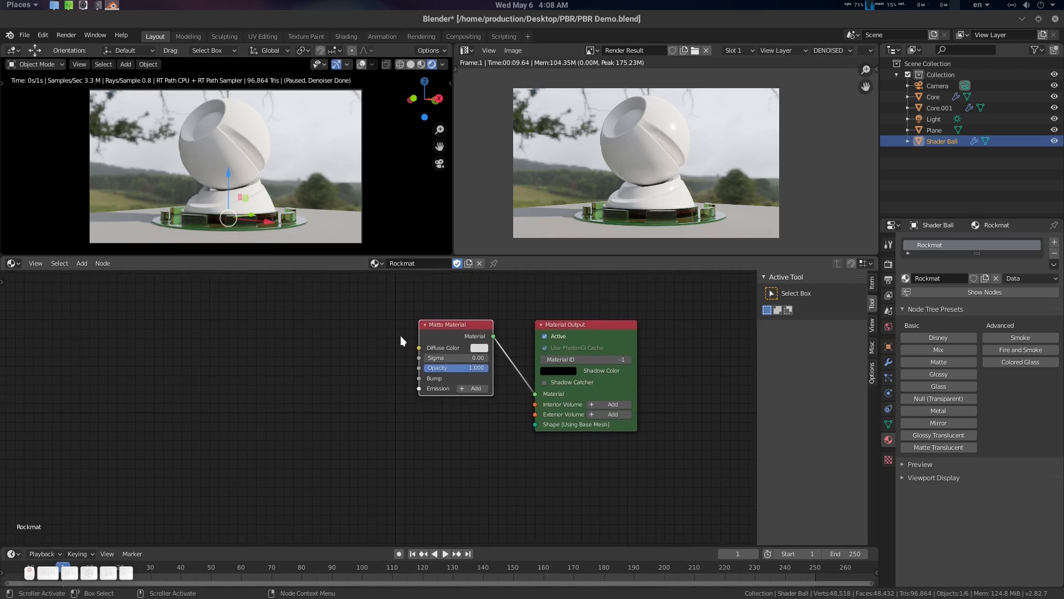
click(946, 337)
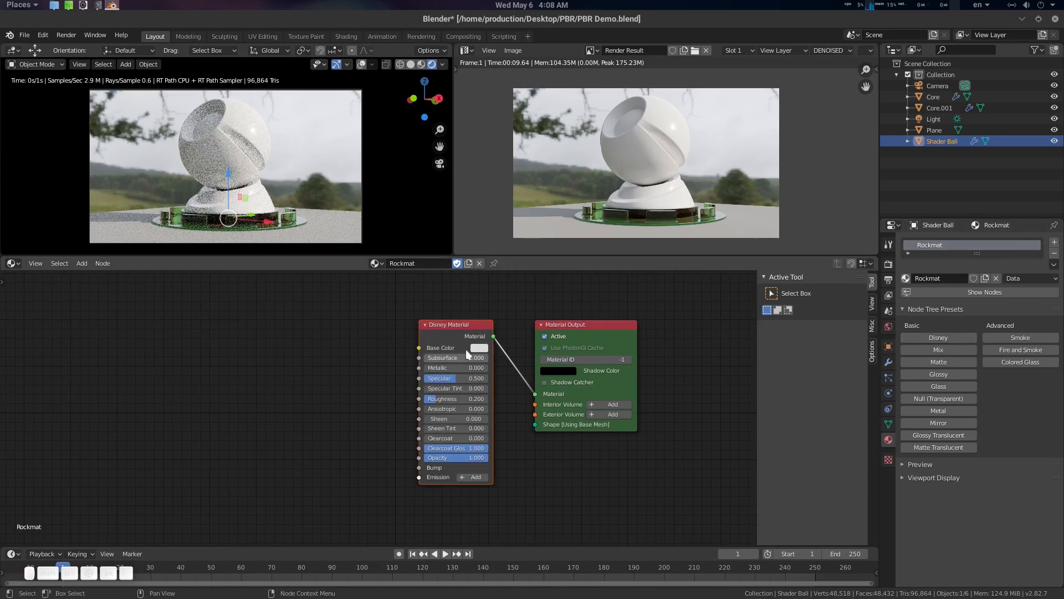
Replace the shader node with a newly added Disney Material node and connect it to the Material Output's Material input
key(x)
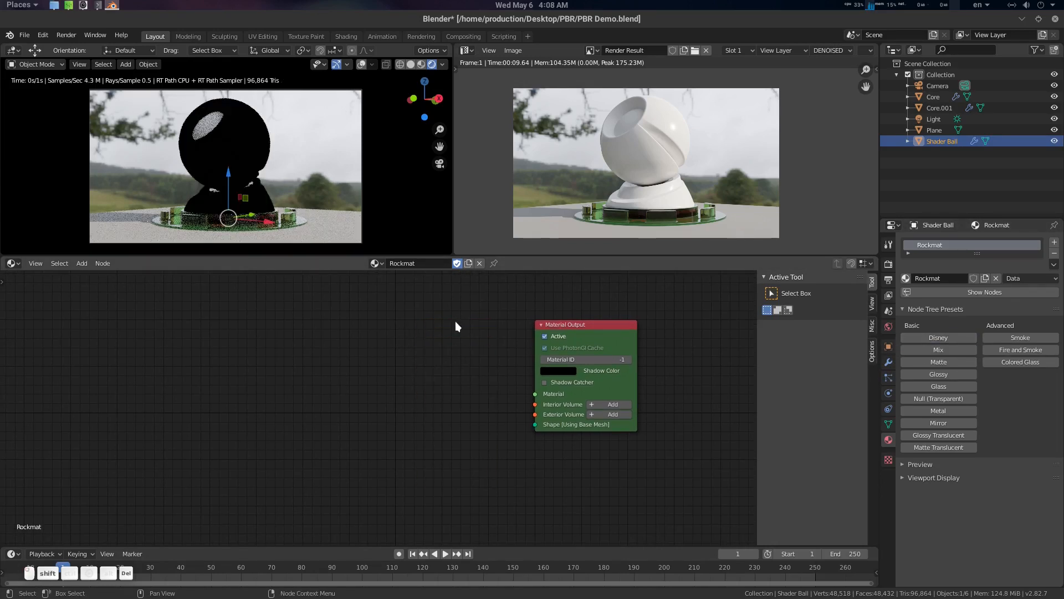
key(shift+a)
mouse_move(455, 323)
click(428, 285)
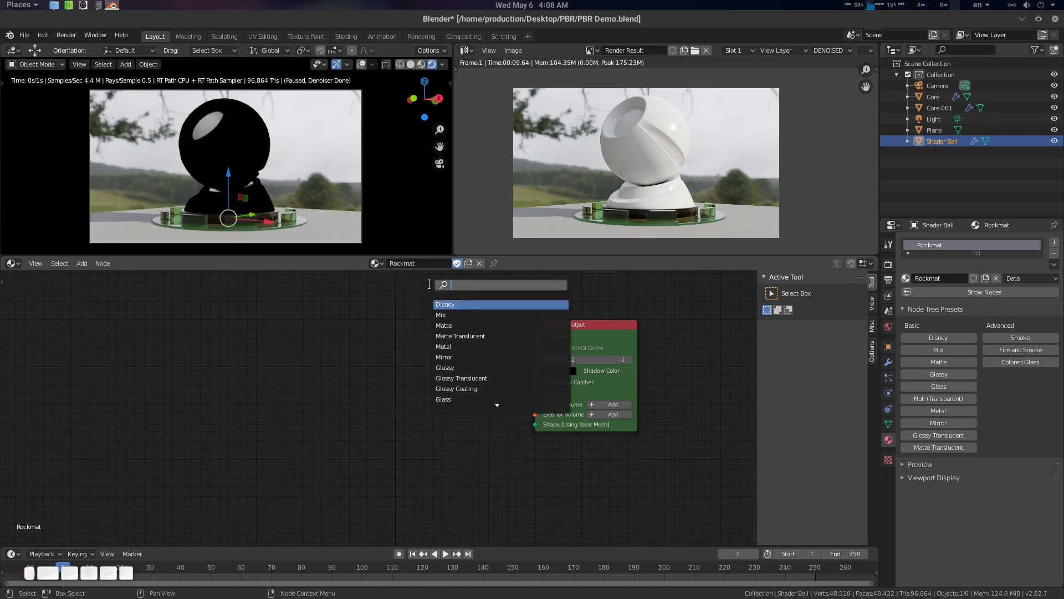
key(BackSpace)
text(di)
key(Return)
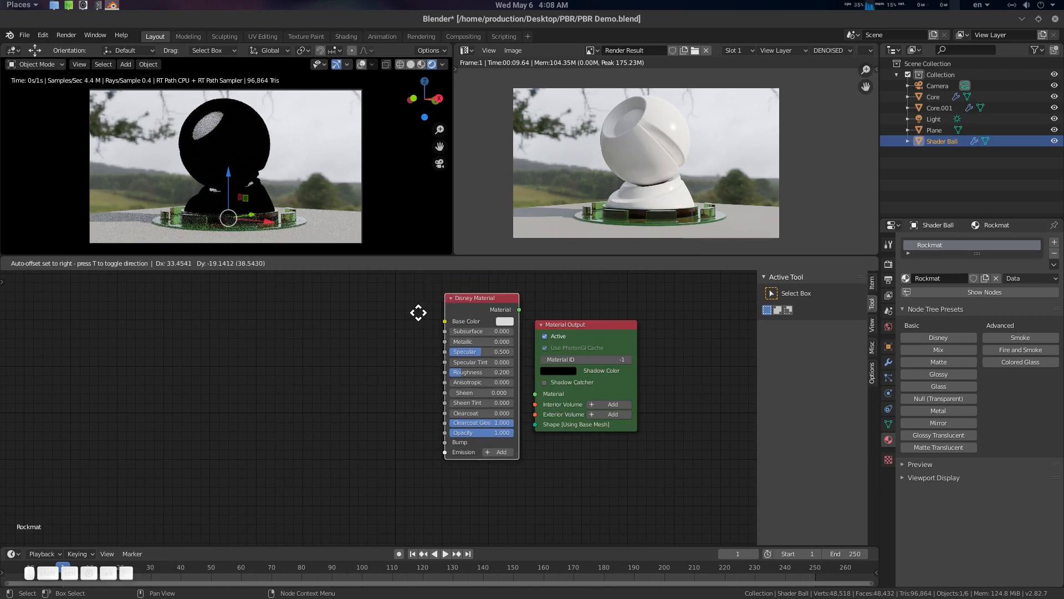
click(367, 336)
drag(443, 348, 535, 394)
middle_drag(497, 408, 556, 405)
scroll(546, 394, up, 2)
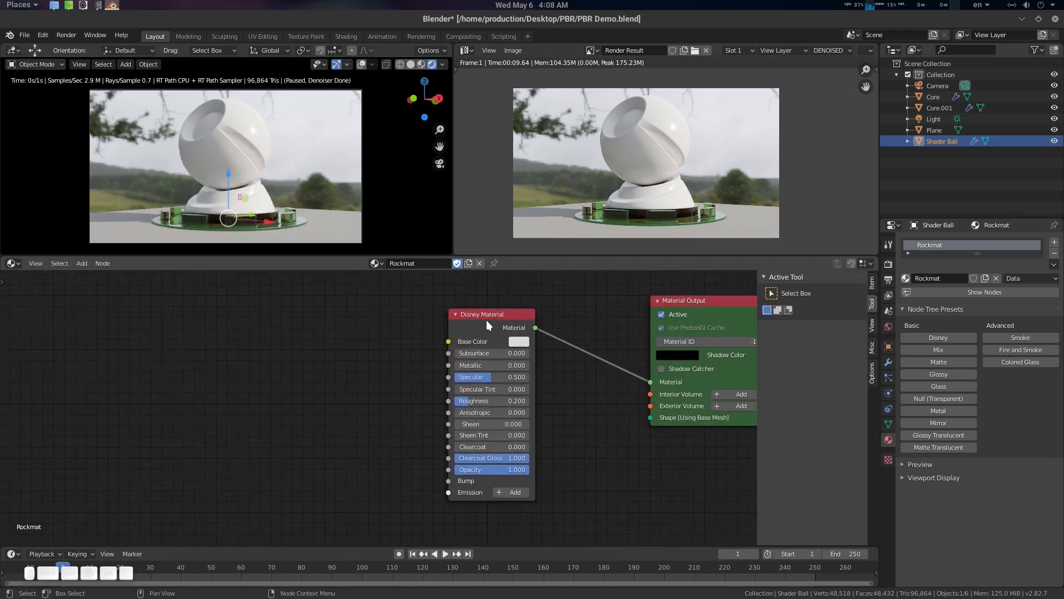
scroll(434, 333, up, 1)
key(shift+a)
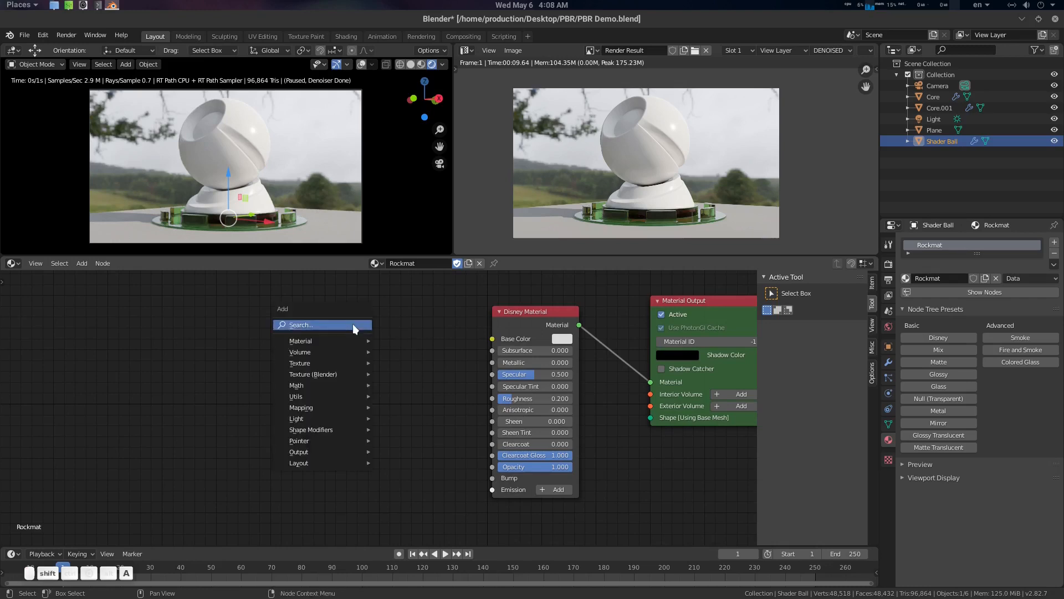
click(352, 324)
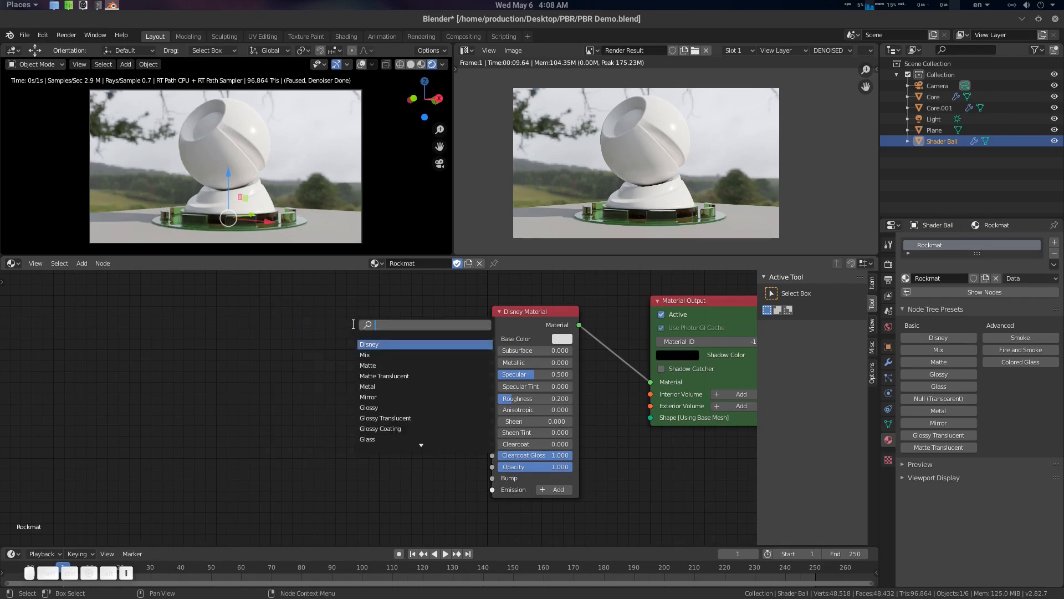
text(ima)
key(Escape)
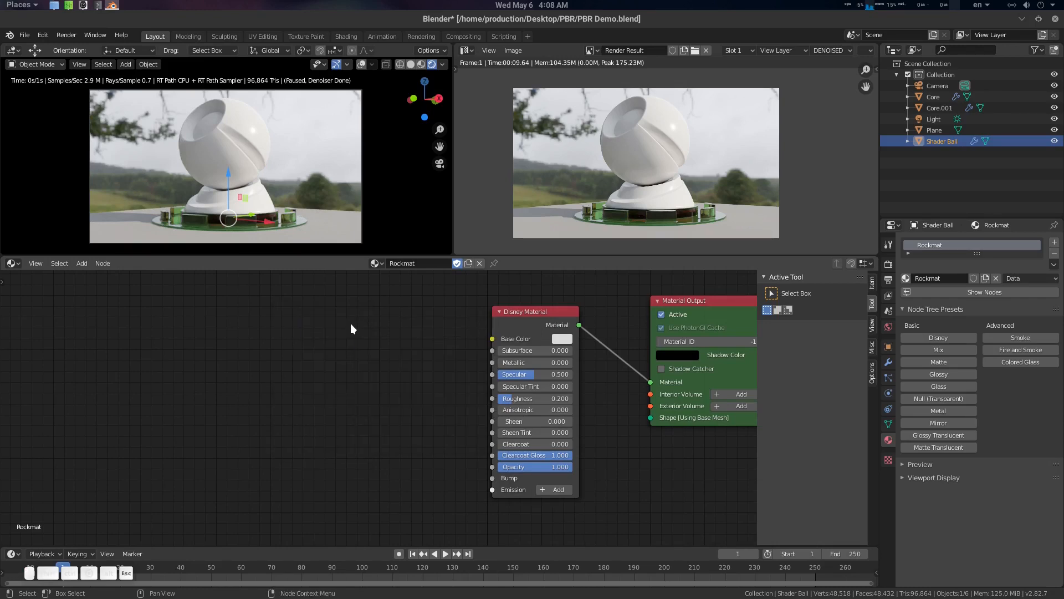
Import all five Rocks008_2K texture images from the Rocks008_2K-JPG folder as separate image nodes and place them beside the Disney Material node
key(shift+a)
mouse_move(311, 347)
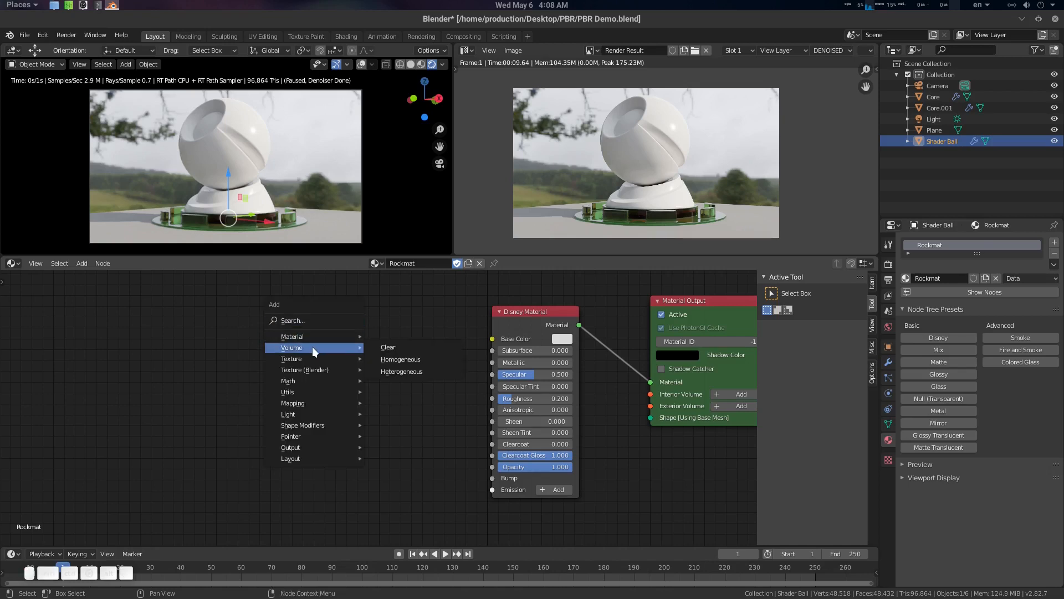
mouse_move(343, 363)
click(414, 357)
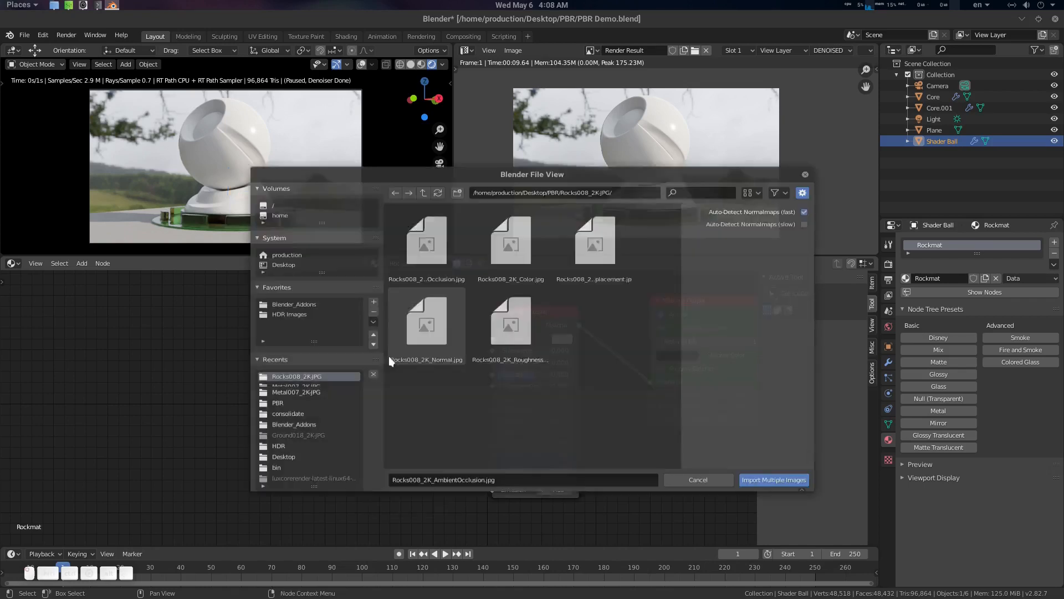
click(424, 177)
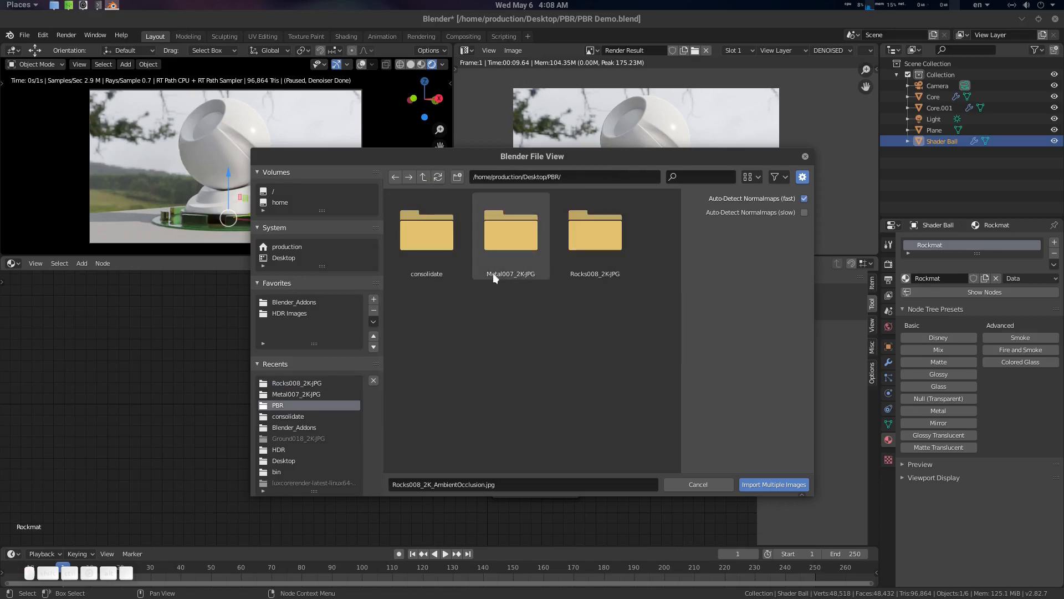
double_click(593, 264)
click(427, 233)
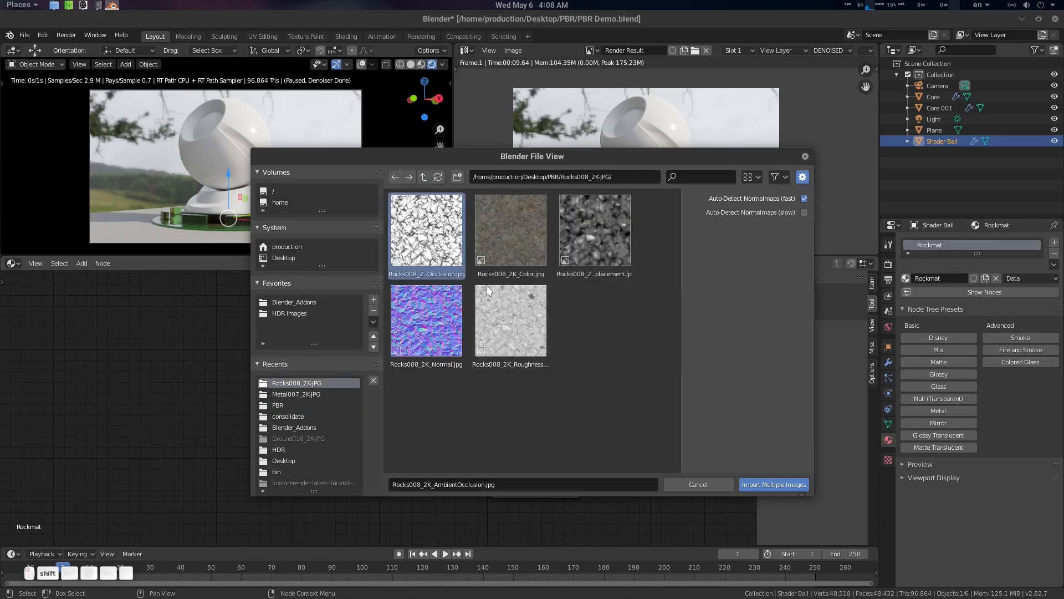
shift+click(510, 321)
click(774, 484)
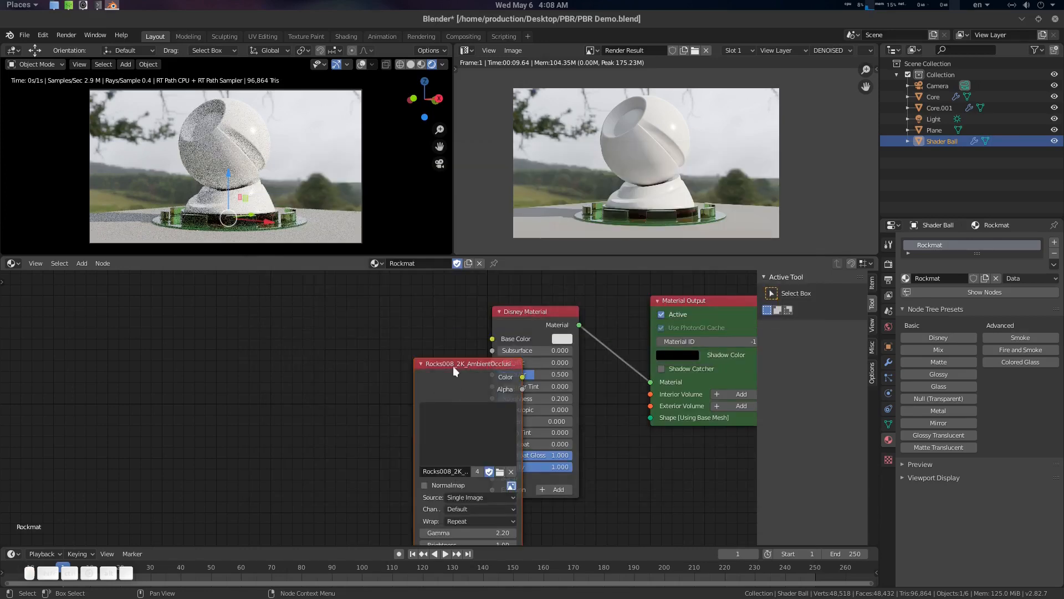
click(371, 345)
Move the AmbientOcclusion image node aside and place the Color image node between it and the Disney Material node
scroll(354, 347, up, 1)
scroll(351, 344, down, 2)
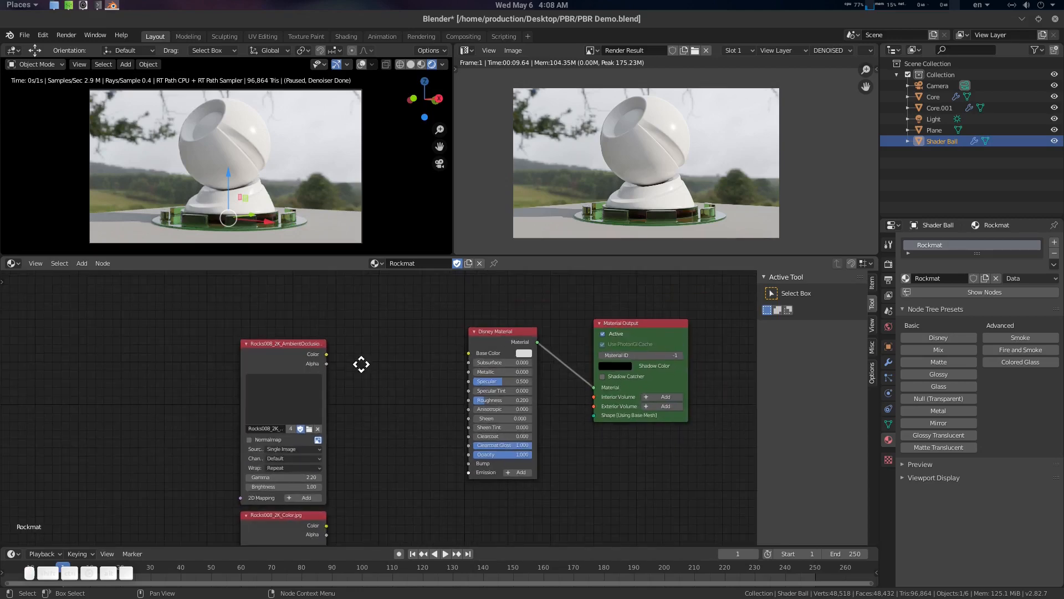
drag(321, 310, 176, 290)
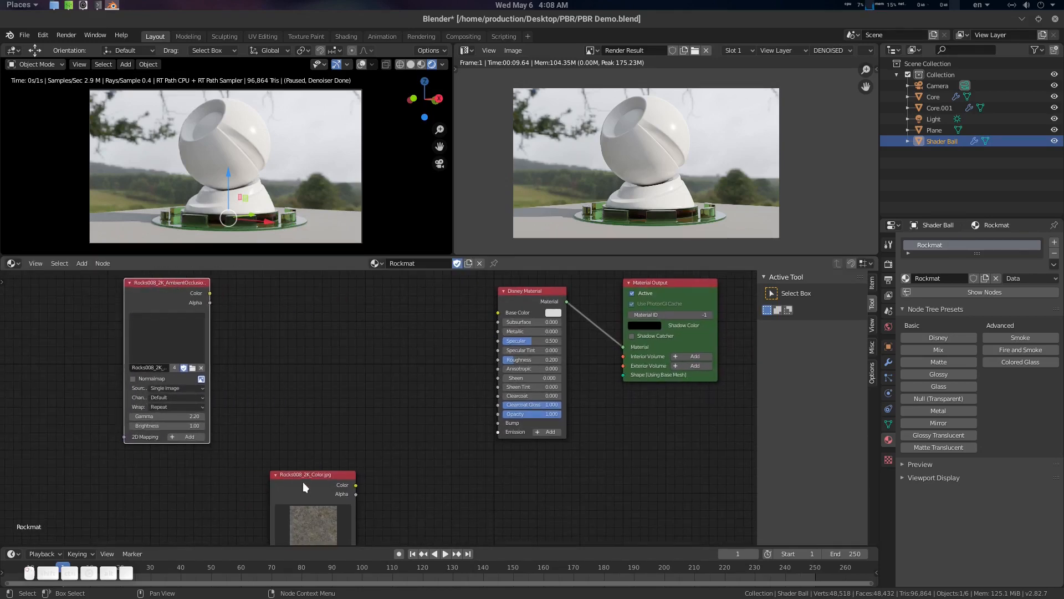
drag(303, 487, 332, 282)
Connect the Rocks008_2K_Color.jpg node's Color output to the Disney Material's Base Color input
scroll(404, 406, up, 3)
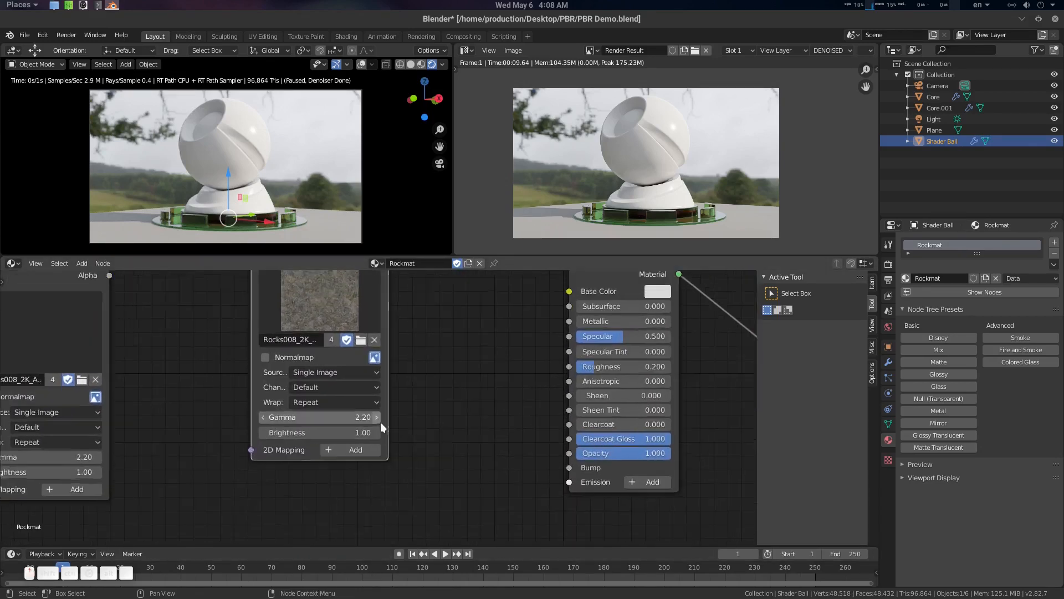
scroll(381, 426, up, 1)
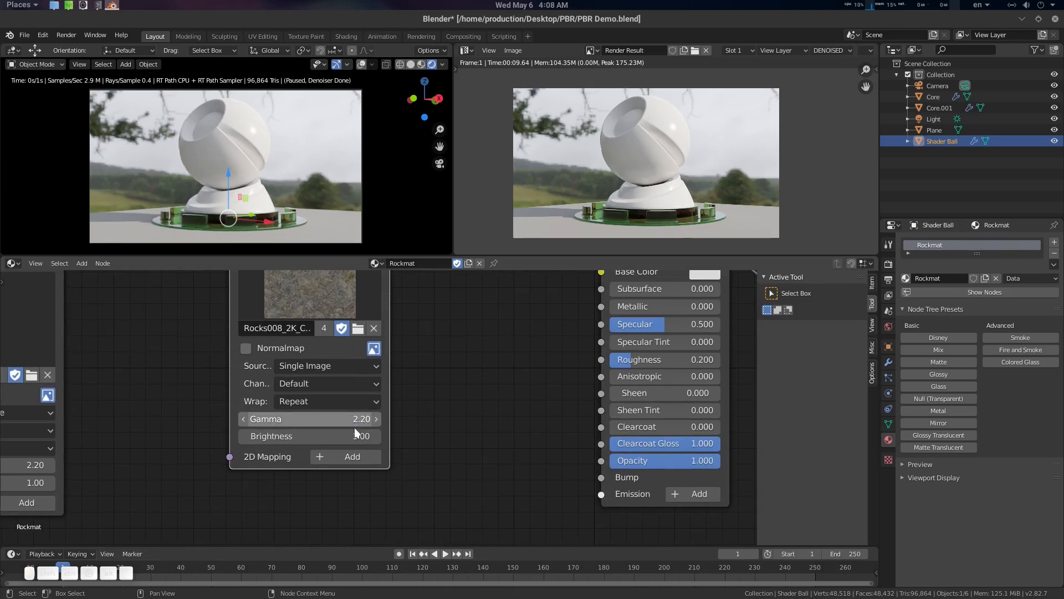
scroll(435, 430, down, 3)
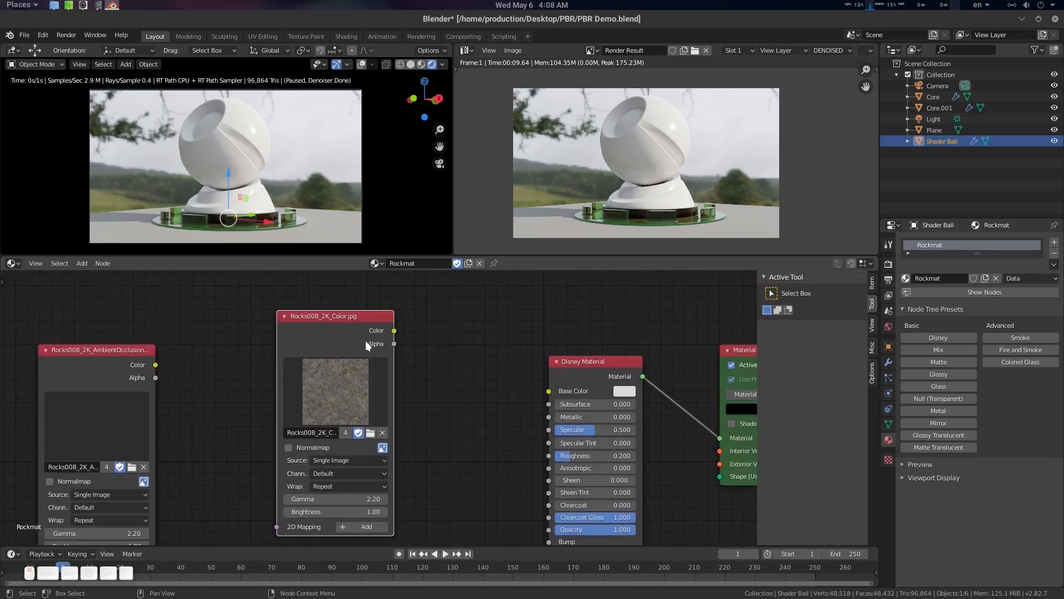
drag(365, 341, 549, 392)
scroll(446, 385, down, 2)
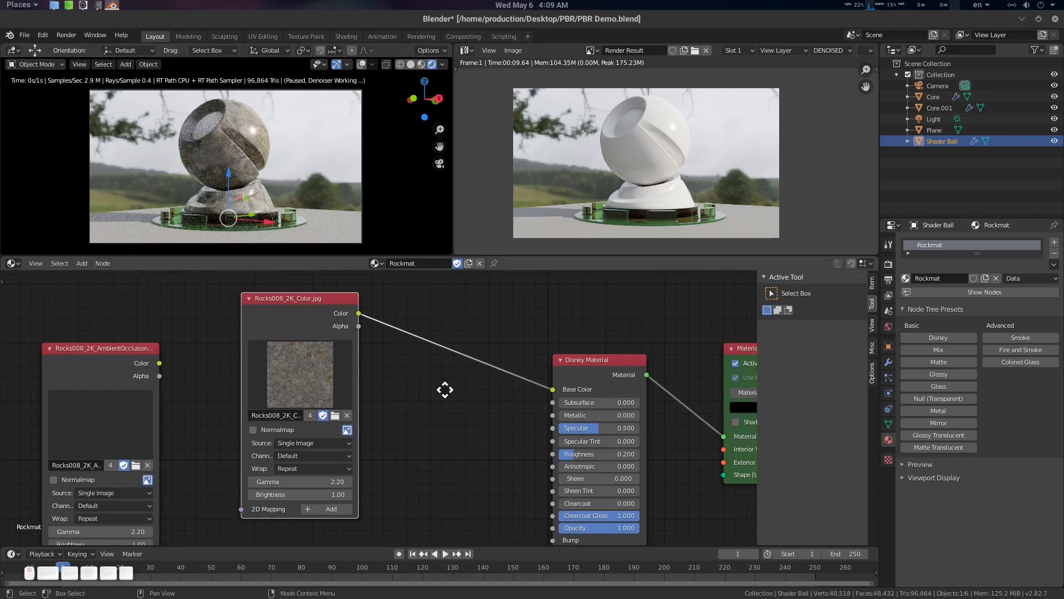
Move the Displacement, Normal and Roughness image nodes together up beneath the Material Output node
scroll(455, 384, down, 3)
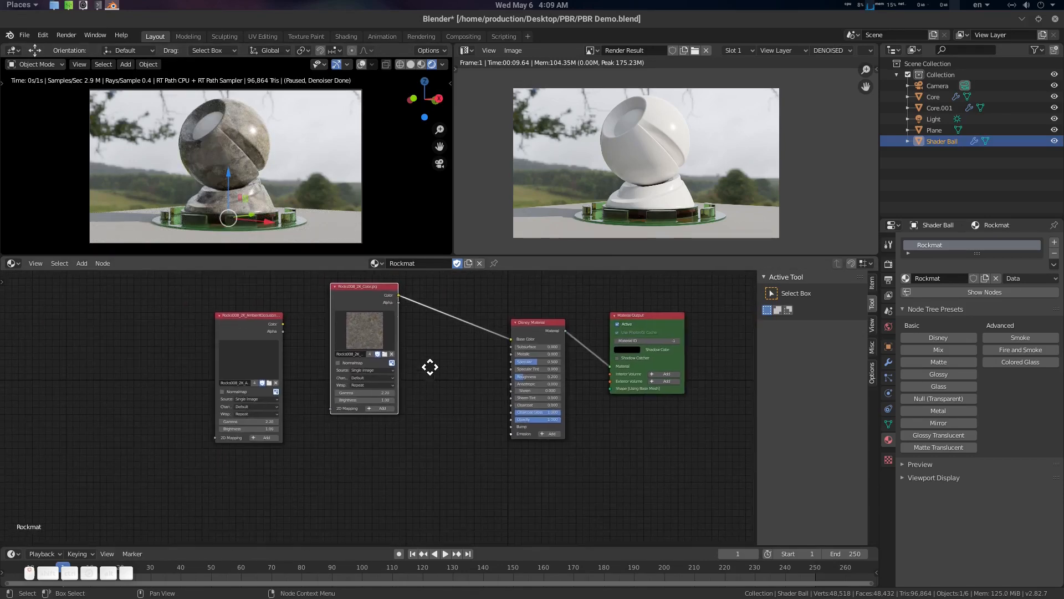
scroll(417, 384, down, 2)
middle_drag(420, 458, 403, 379)
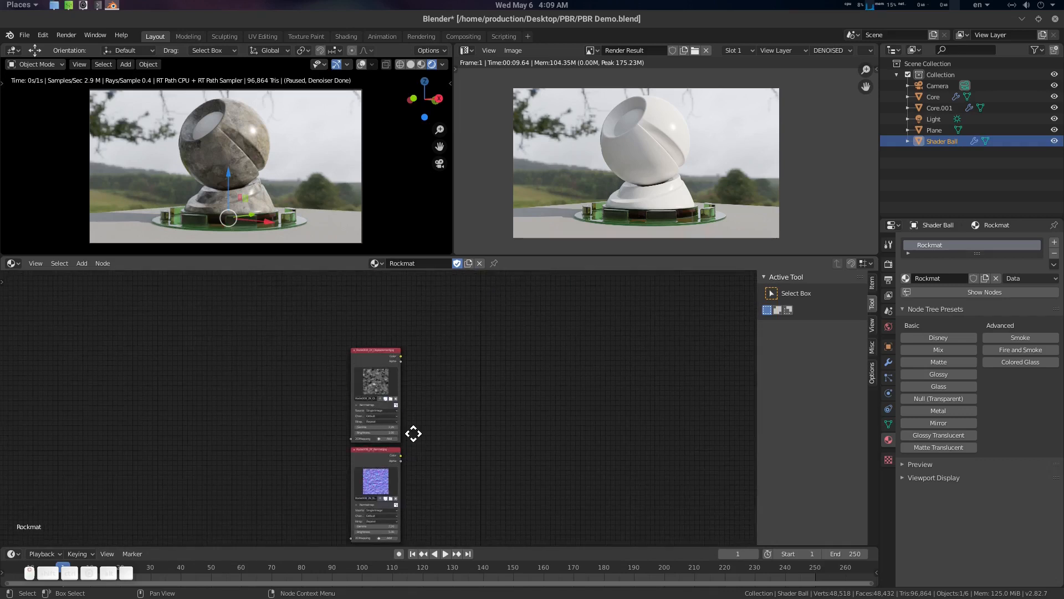
middle_drag(413, 434, 448, 354)
drag(458, 324, 355, 544)
key(g)
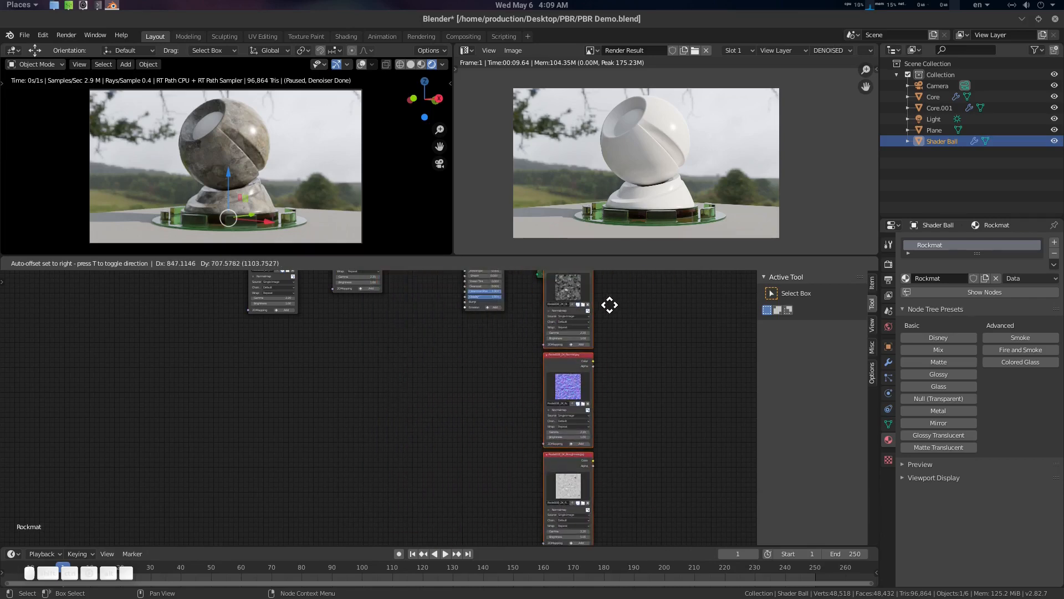
click(617, 343)
scroll(701, 350, up, 2)
click(721, 424)
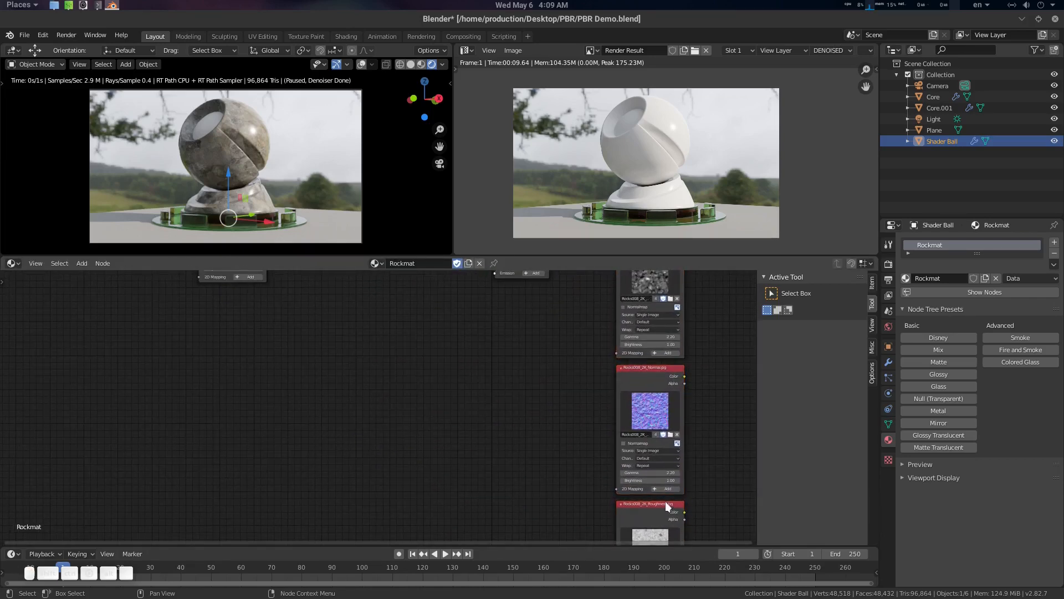
Place the Roughness image node below the Color image node and hide the Color node's image preview
drag(664, 501, 344, 312)
middle_drag(382, 359, 385, 515)
drag(347, 480, 384, 390)
click(378, 359)
Hide the Roughness image node's preview and set its Gamma to 1
scroll(450, 453, up, 7)
mouse_move(460, 453)
middle_down()
mouse_move(447, 436)
mouse_move(474, 461)
middle_up()
click(435, 448)
double_click(404, 432)
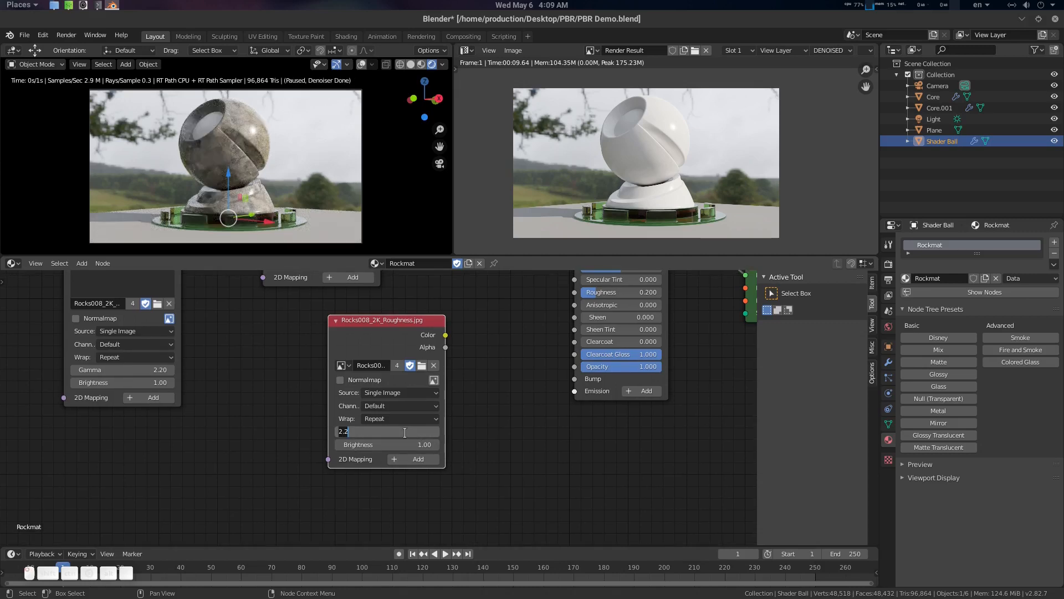
text(1)
key(Return)
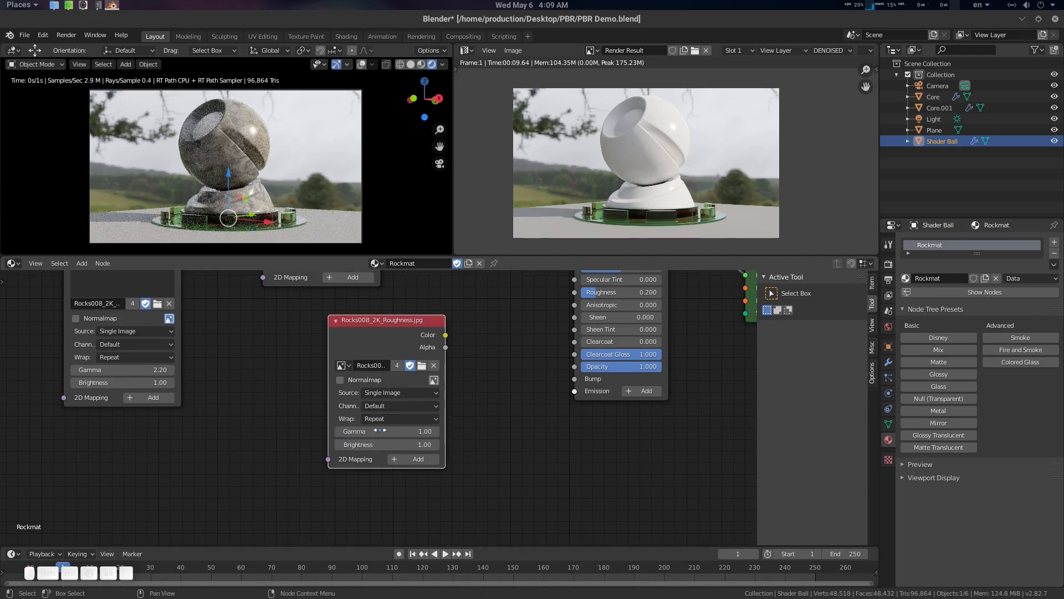
Align the Roughness image node under the Color node and connect its Color output to the Disney Material's Roughness input
middle_drag(480, 360, 492, 421)
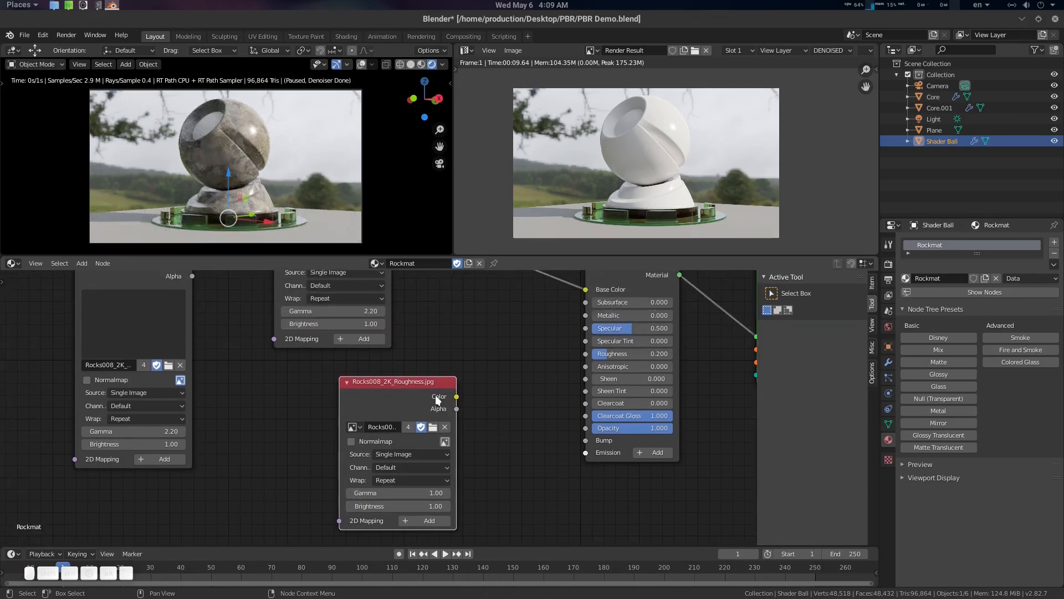
drag(425, 383, 365, 371)
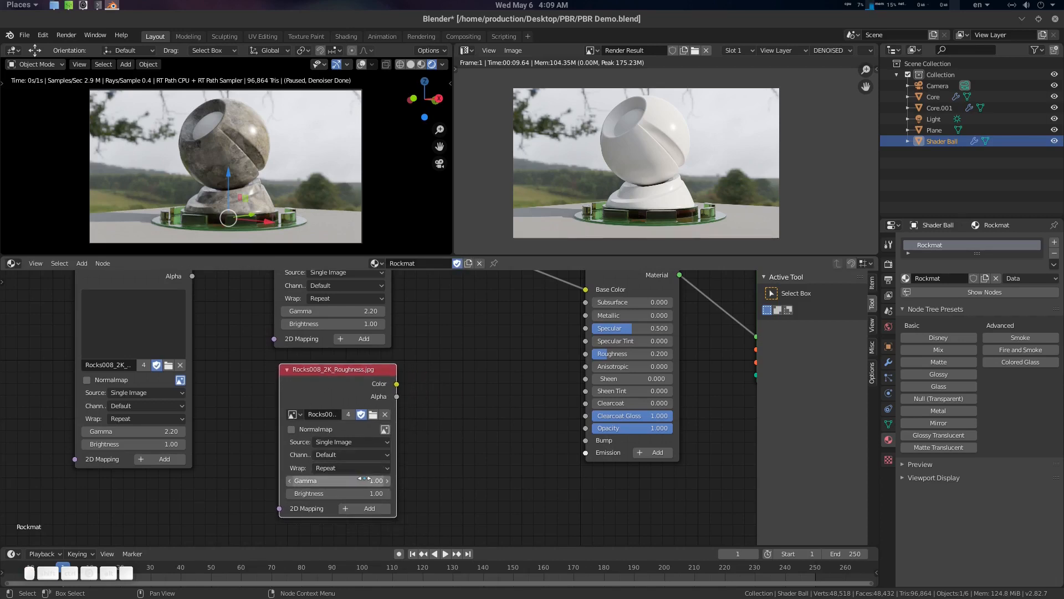
middle_drag(447, 374, 445, 398)
drag(395, 409, 585, 380)
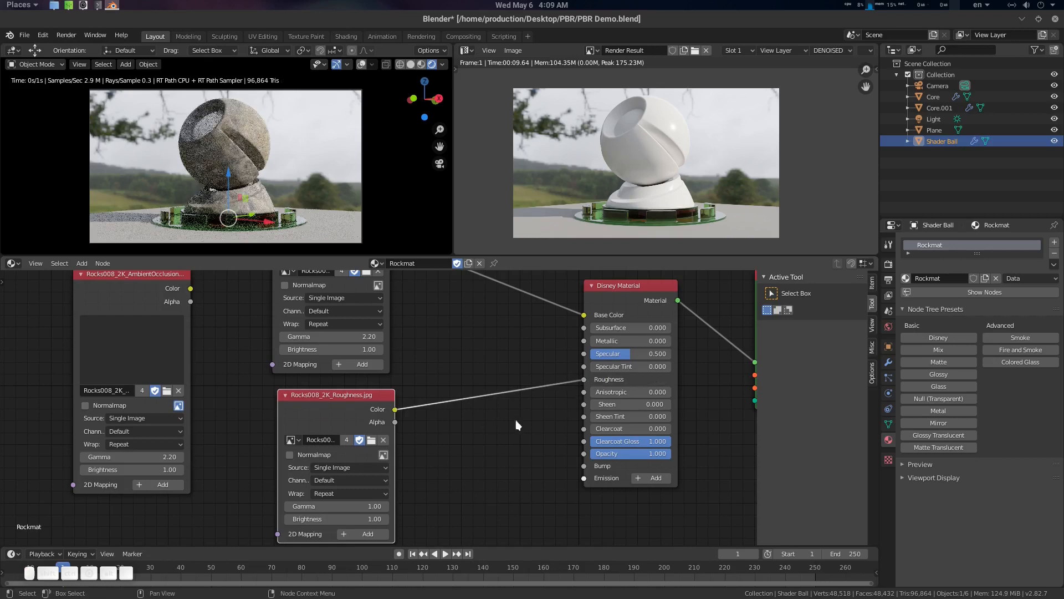
middle_drag(449, 443, 484, 383)
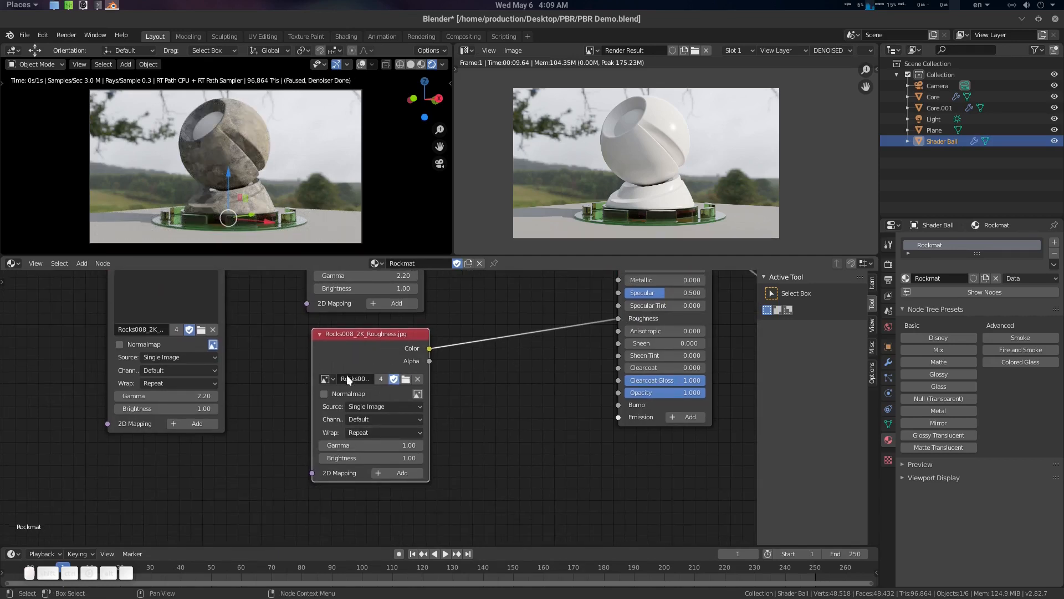
middle_drag(517, 384, 467, 433)
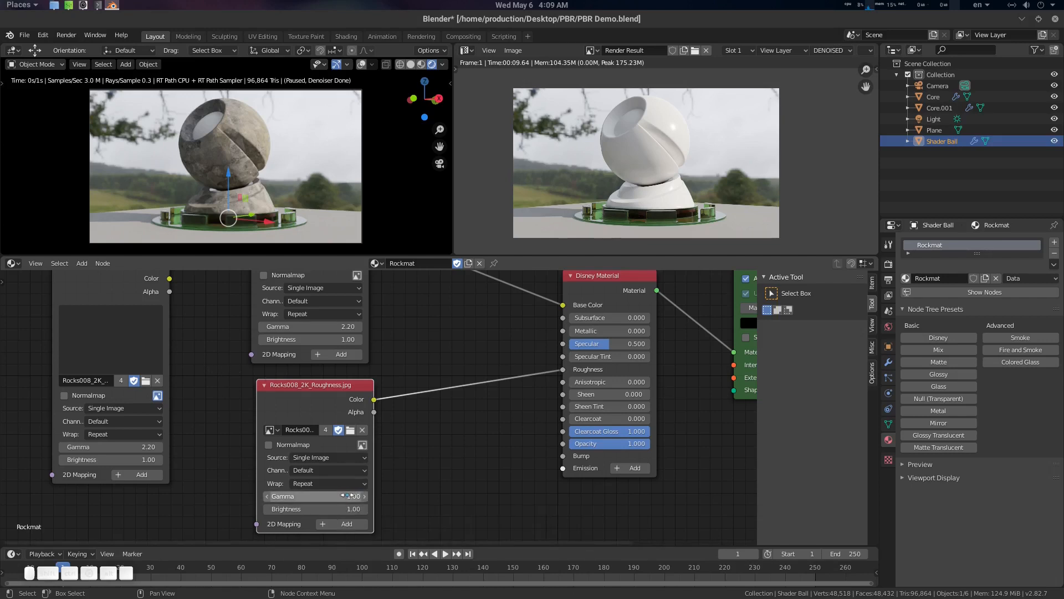
middle_drag(422, 466, 434, 466)
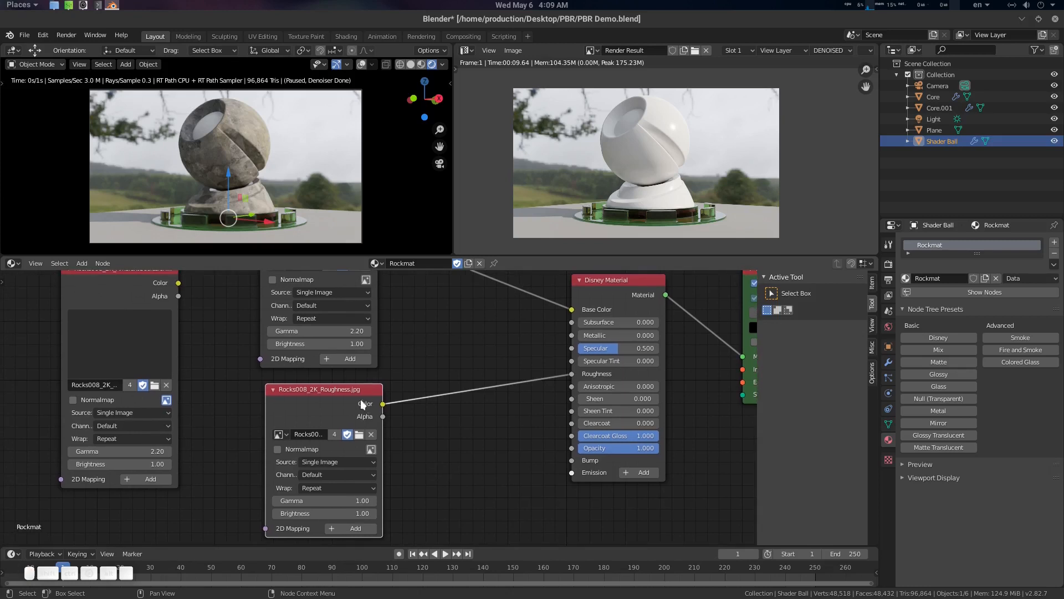
drag(360, 404, 346, 391)
Hide the Displacement image node's preview and park the node below the Material Output node
scroll(440, 396, down, 3)
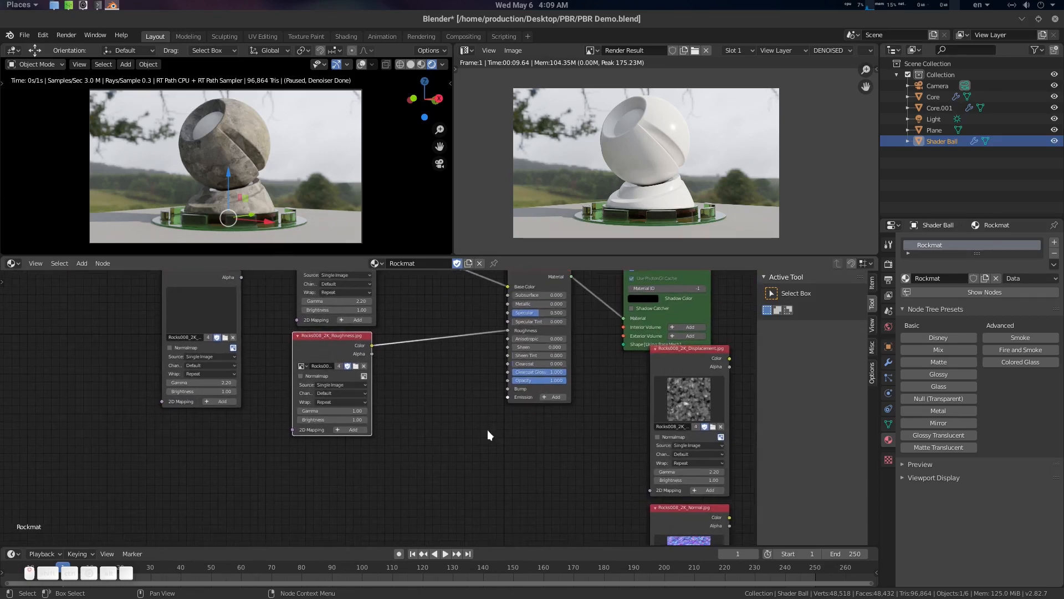
drag(683, 358, 514, 414)
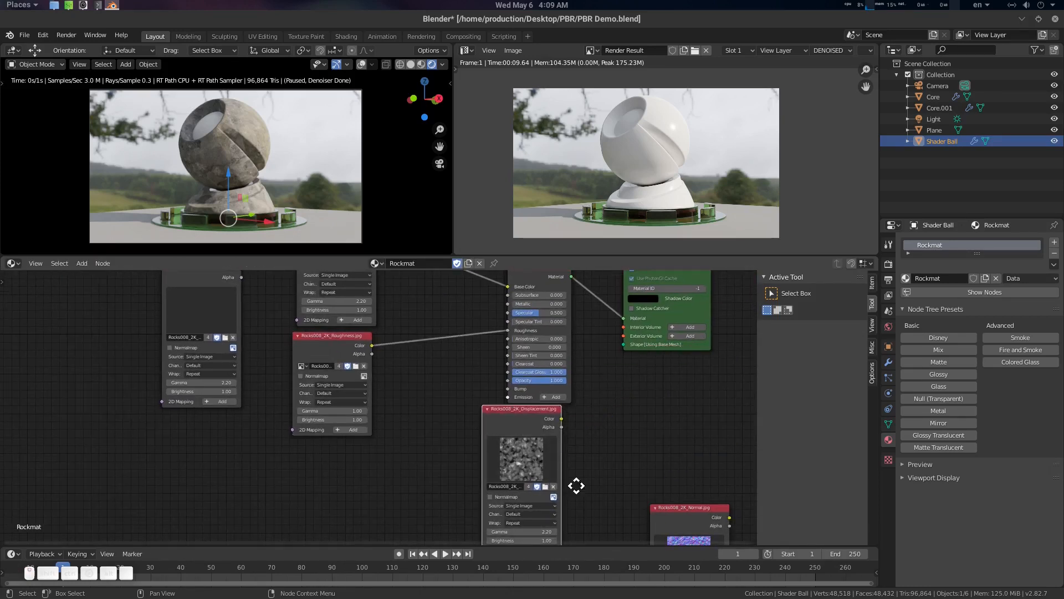
middle_drag(575, 484, 569, 421)
click(548, 434)
drag(531, 347, 677, 337)
Place the Rocks008_2K_Normal.jpg node below the Disney Material's inputs and enable its Normalmap option
drag(683, 444, 422, 333)
scroll(505, 405, up, 5)
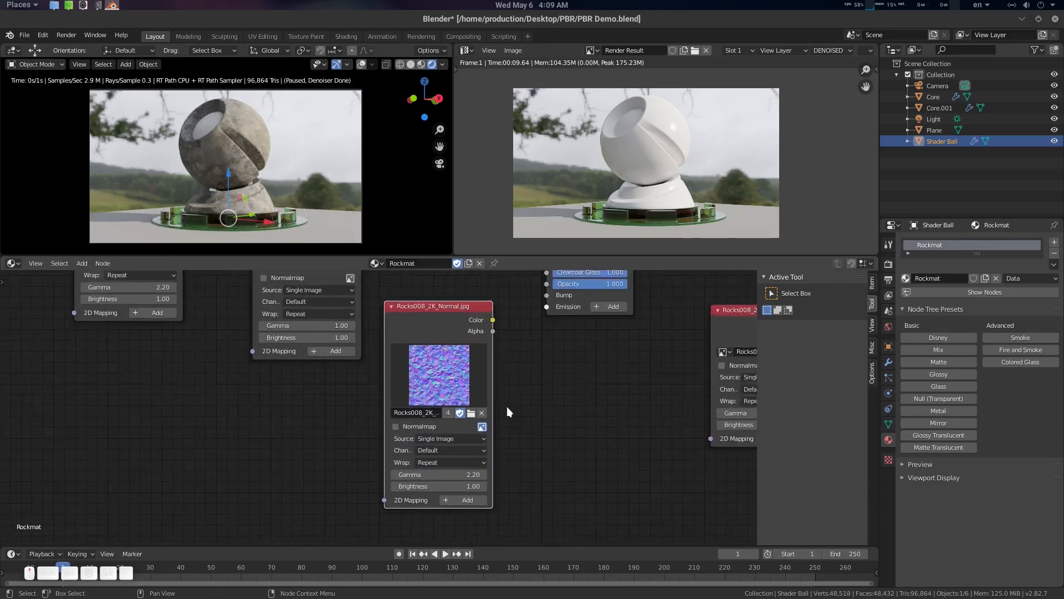
middle_drag(512, 413, 506, 408)
scroll(505, 408, up, 3)
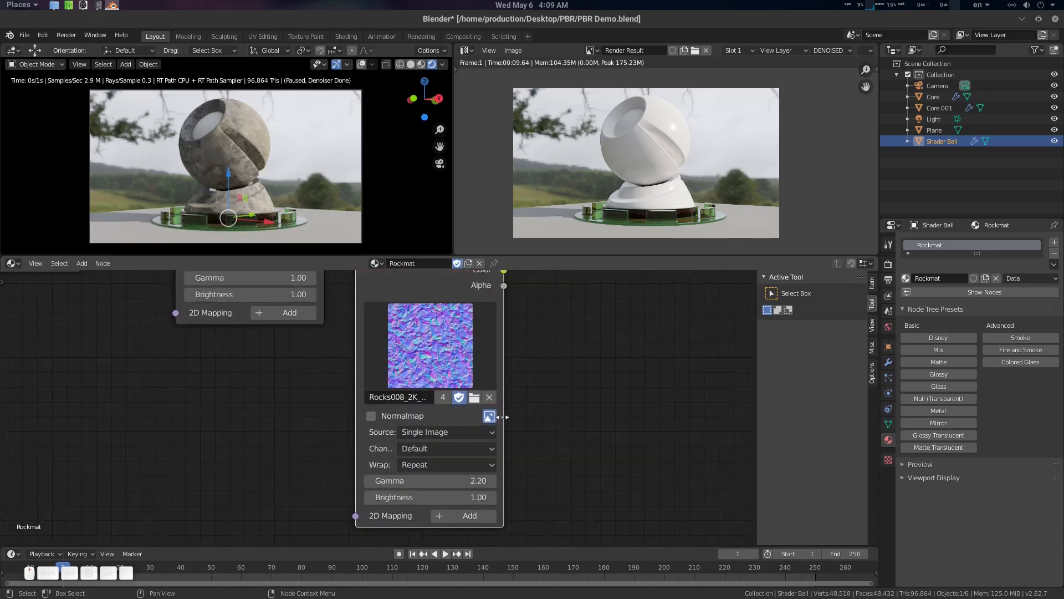
click(370, 415)
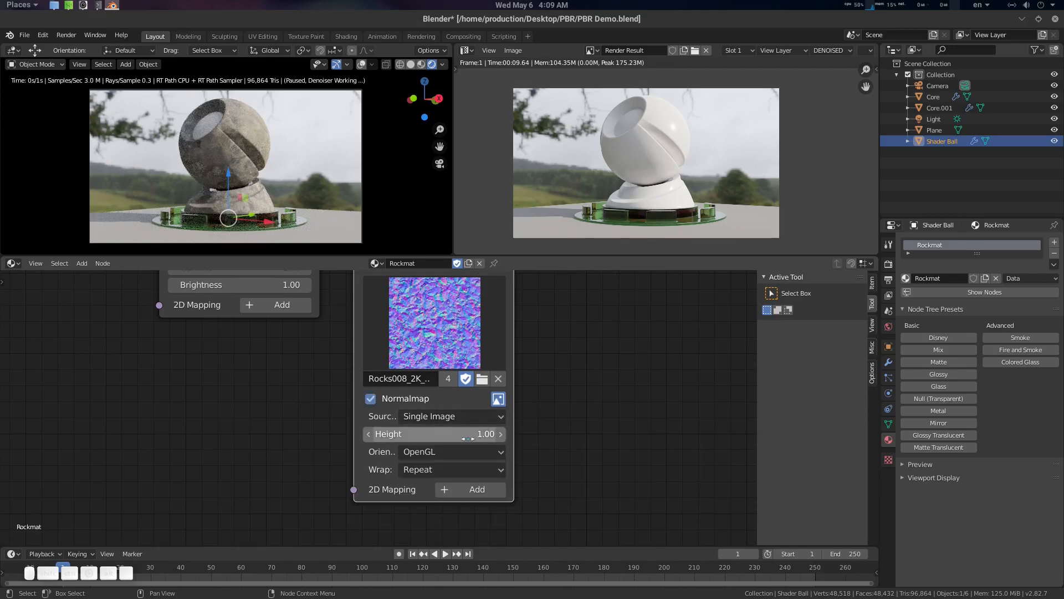
Connect the Normal image node's Bump output to the Disney Material's Bump input and move the node slightly closer
scroll(560, 374, down, 1)
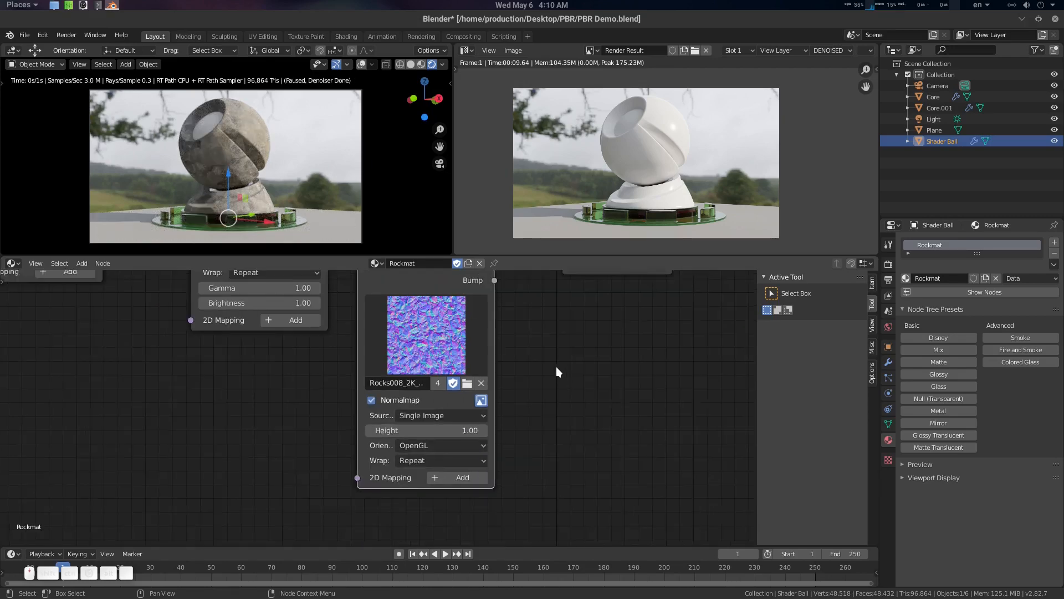
middle_drag(560, 375, 568, 440)
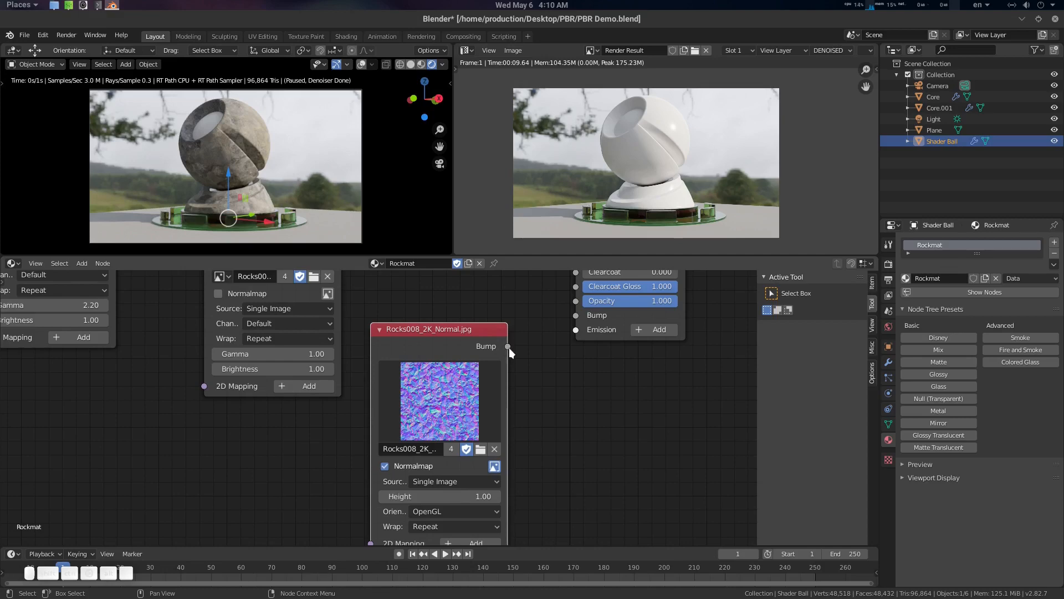
drag(508, 345, 577, 315)
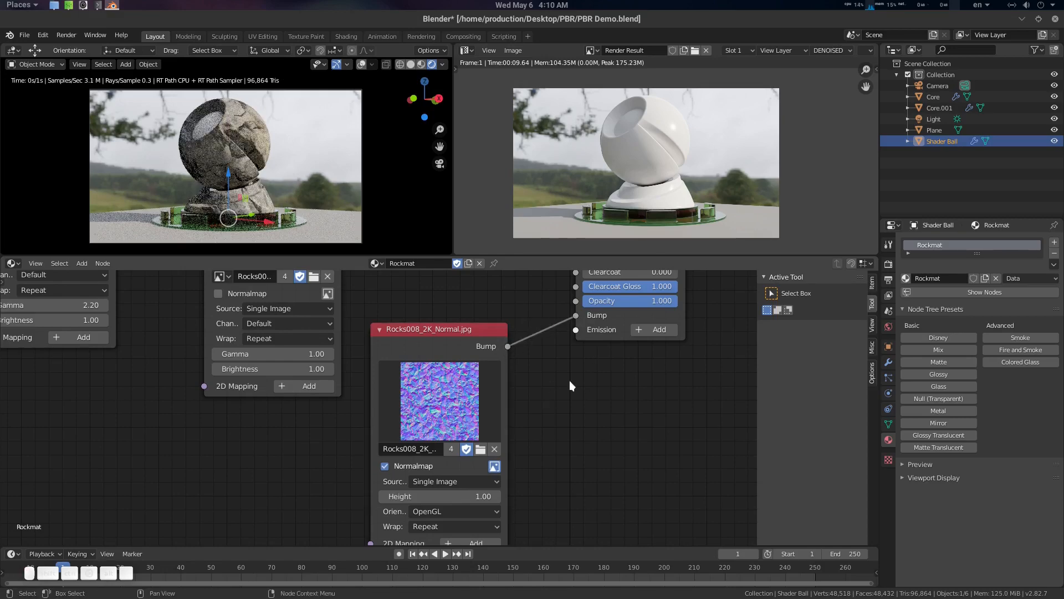
scroll(571, 385, down, 1)
middle_drag(497, 348, 516, 395)
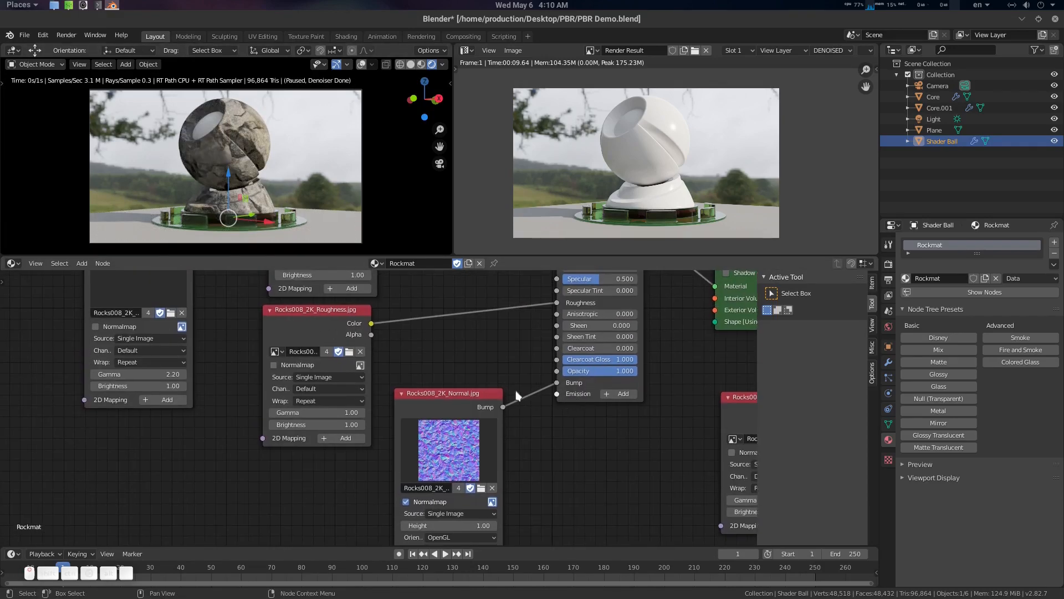
drag(466, 393, 460, 379)
Add a 2D Mapping node to the Color image node's 2D Mapping input and move the AmbientOcclusion node clear of it
middle_drag(352, 363, 423, 423)
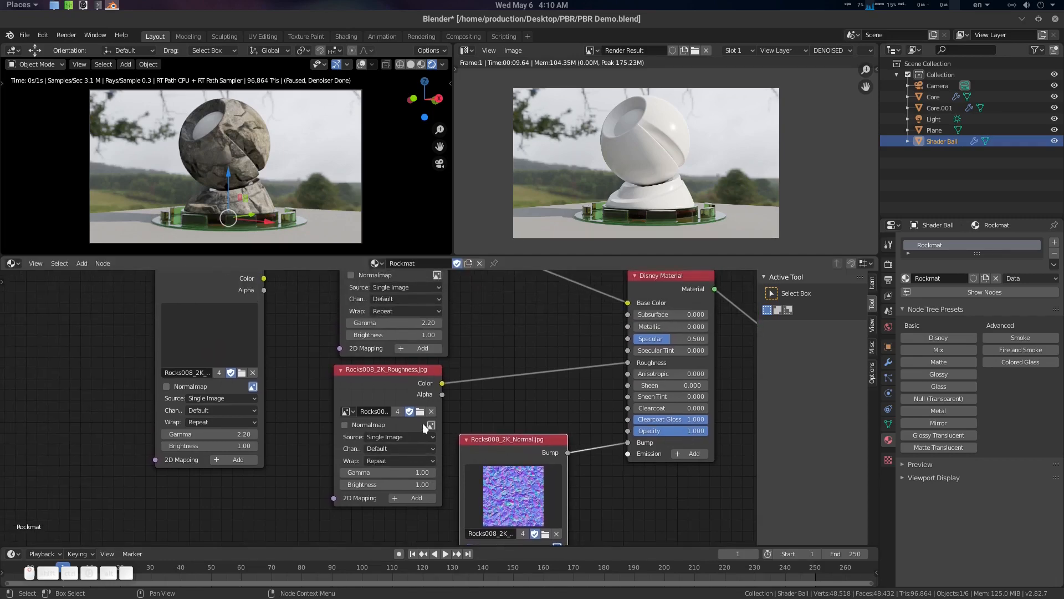
middle_drag(431, 357, 462, 372)
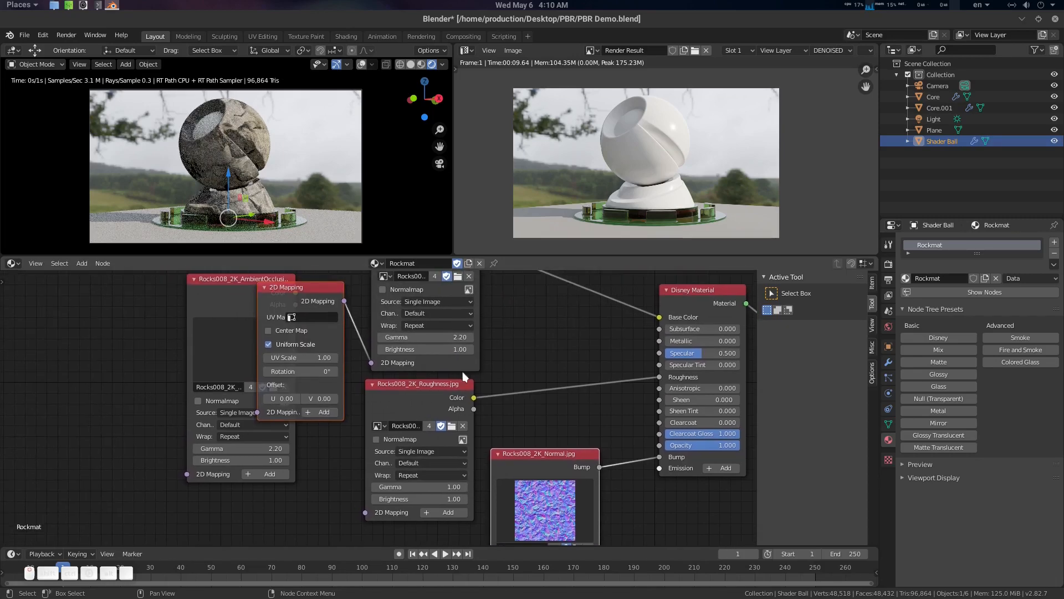
scroll(462, 371, down, 1)
drag(207, 306, 99, 305)
click(278, 314)
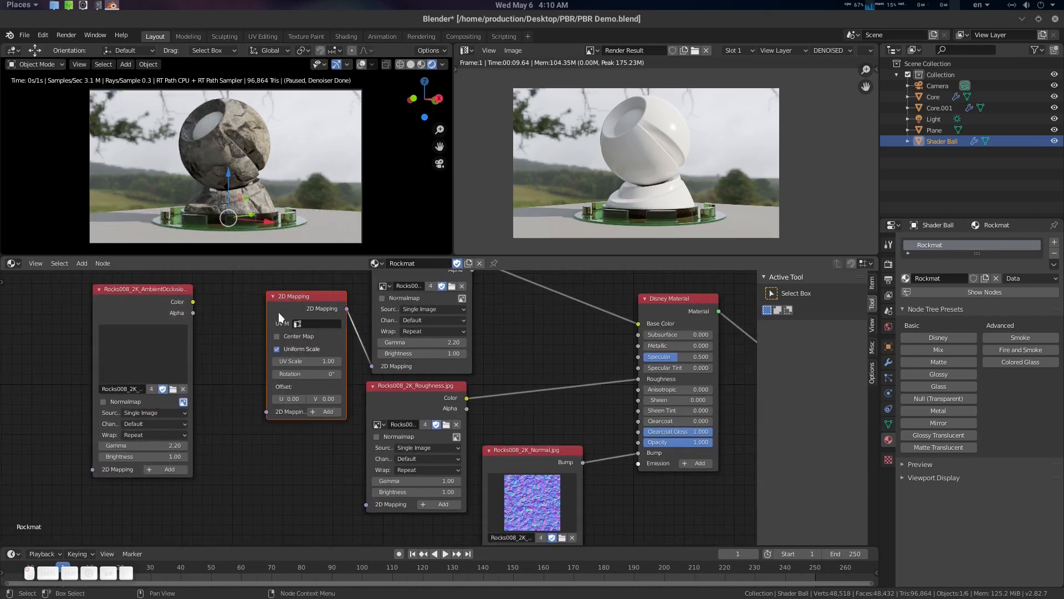
Delete the 2D Mapping node and add a new 2D Mapping node between the AmbientOcclusion and Color image nodes
drag(292, 309, 276, 320)
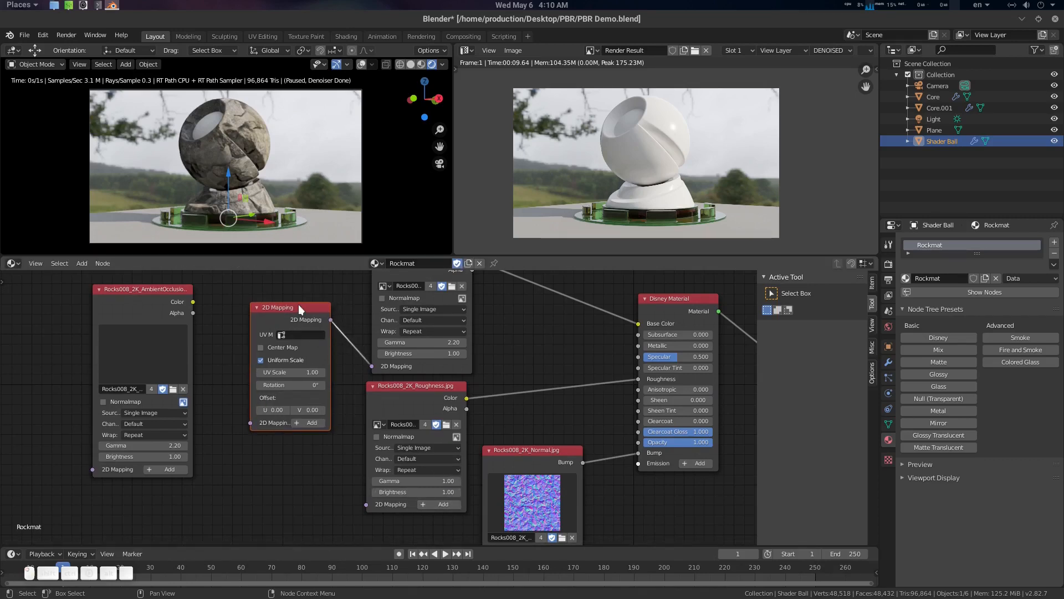
key(Delete)
key(shift+a)
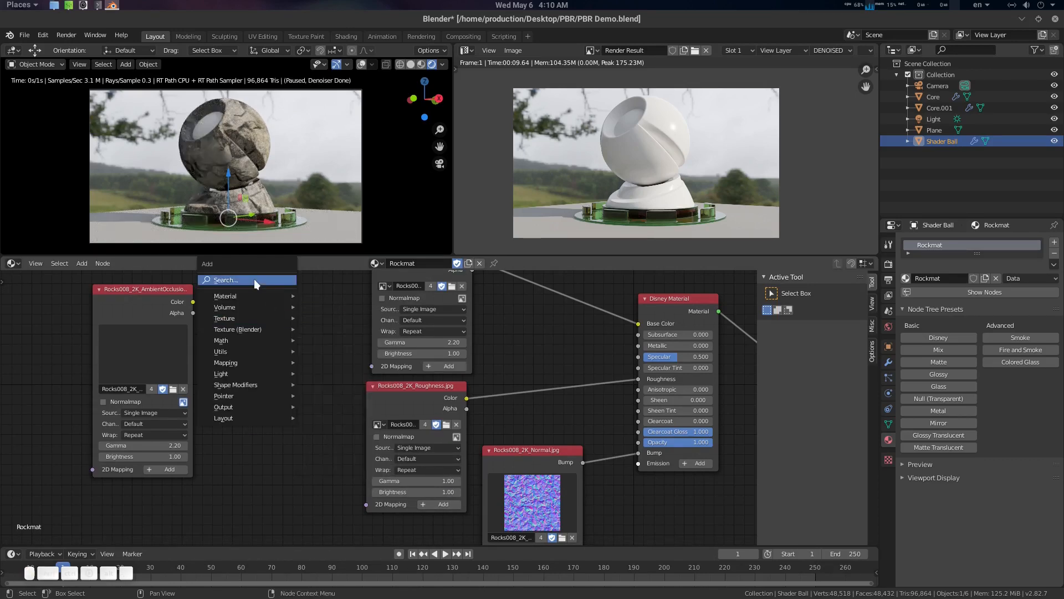
click(254, 278)
text(2d)
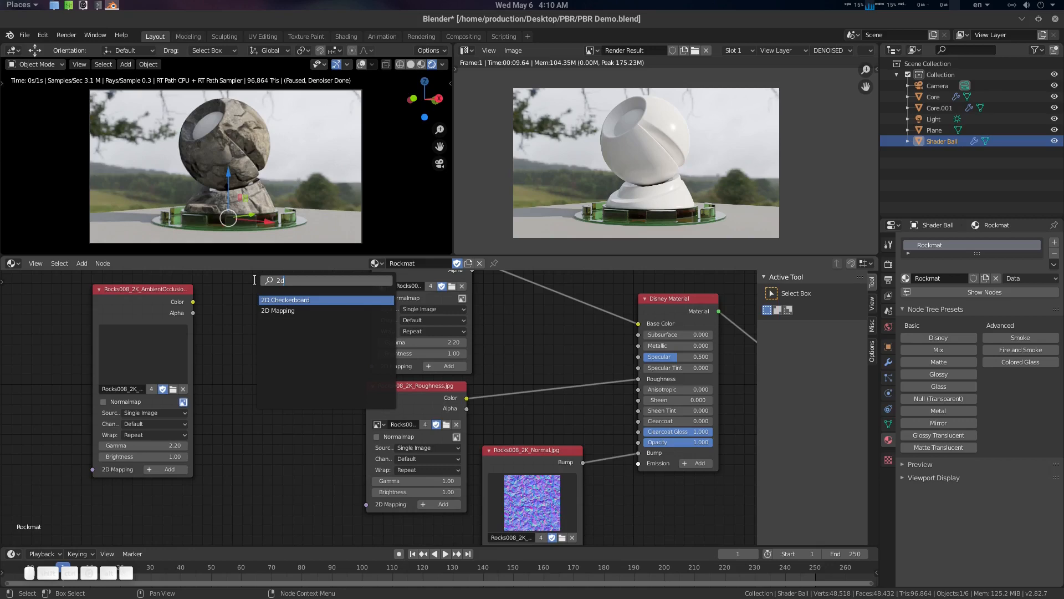
key(Down)
key(Return)
click(277, 352)
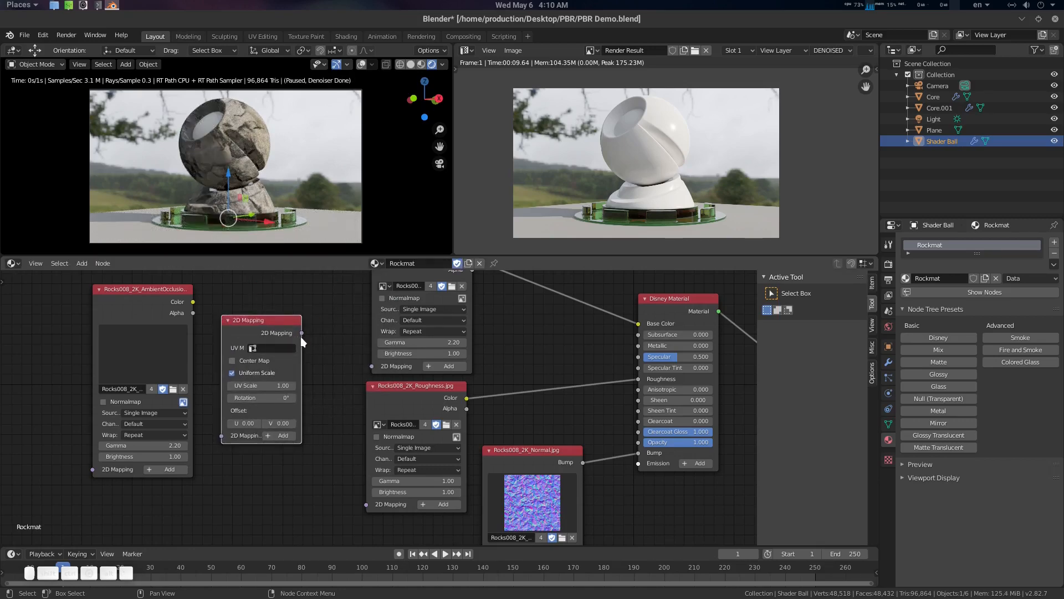
Connect the 2D Mapping node's output to the 2D Mapping inputs of the Color, Roughness and Normal image nodes
drag(369, 366, 370, 367)
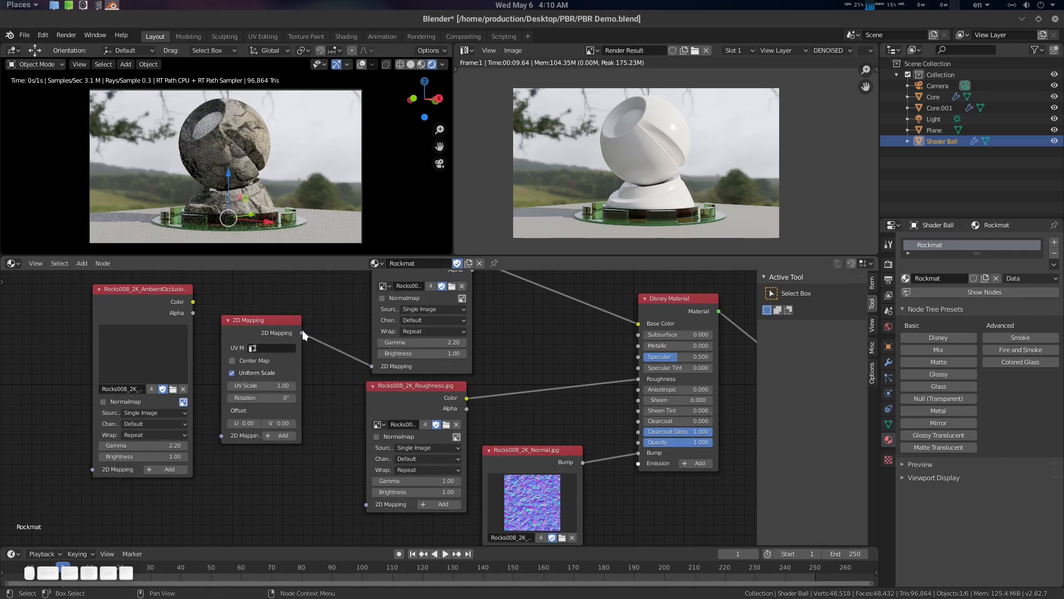
drag(301, 332, 366, 503)
middle_drag(410, 536, 450, 429)
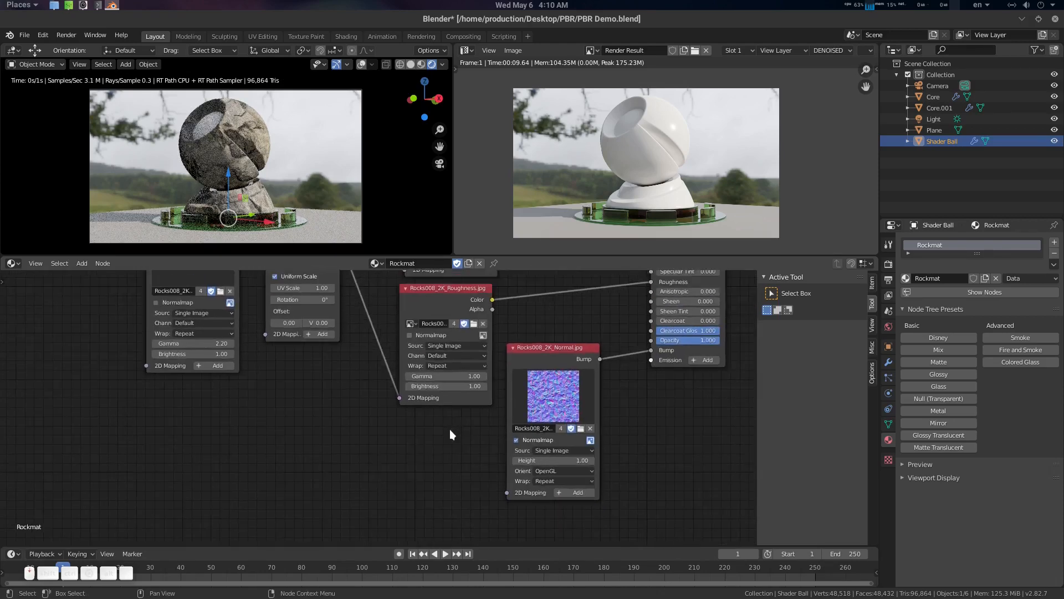
scroll(361, 330, down, 2)
drag(350, 291, 494, 507)
Connect the 2D Mapping node's output to the Displacement and AmbientOcclusion image nodes as well
middle_drag(647, 467, 563, 451)
scroll(563, 452, down, 1)
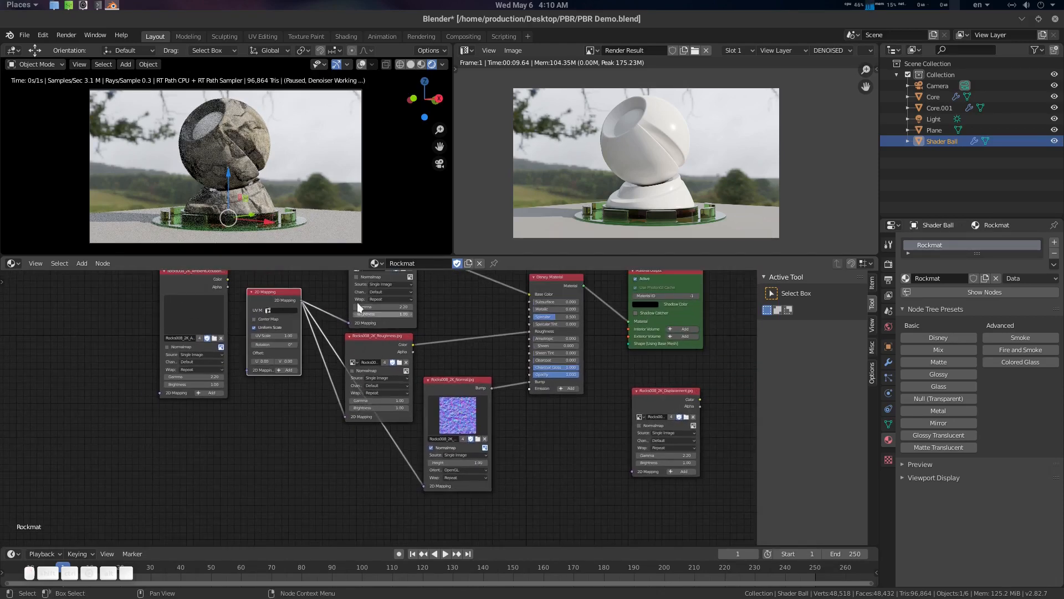
drag(302, 300, 633, 471)
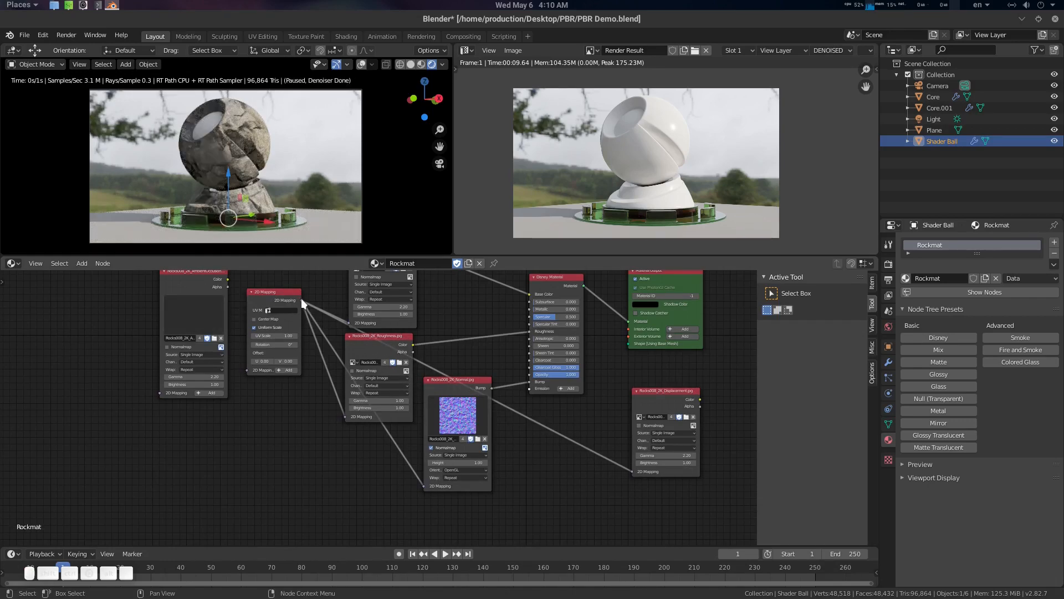
drag(301, 300, 160, 392)
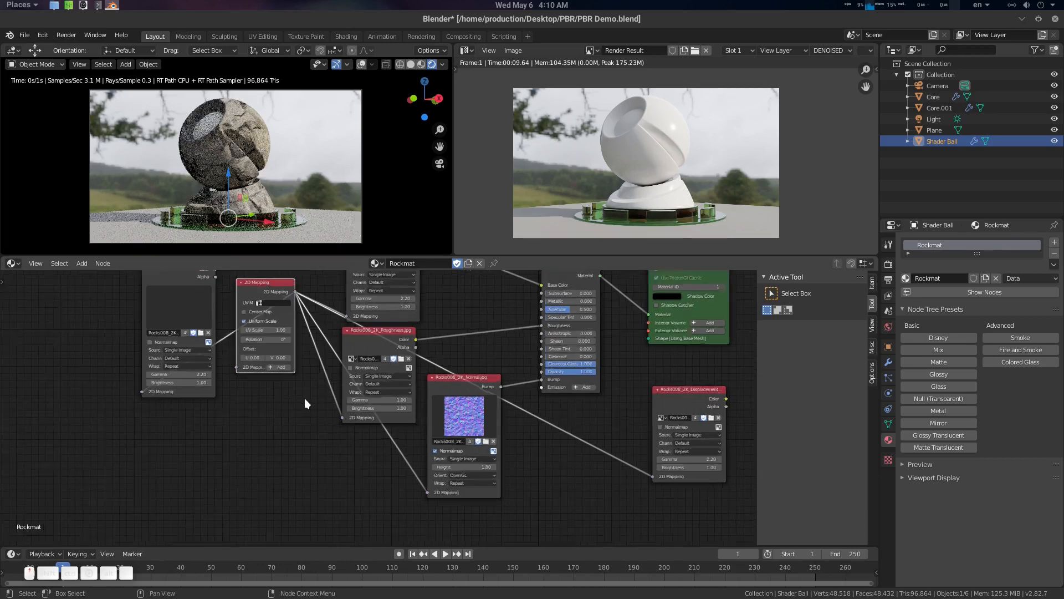
Set the 2D Mapping node's UV Scale to 5.00
scroll(321, 405, up, 4)
click(236, 385)
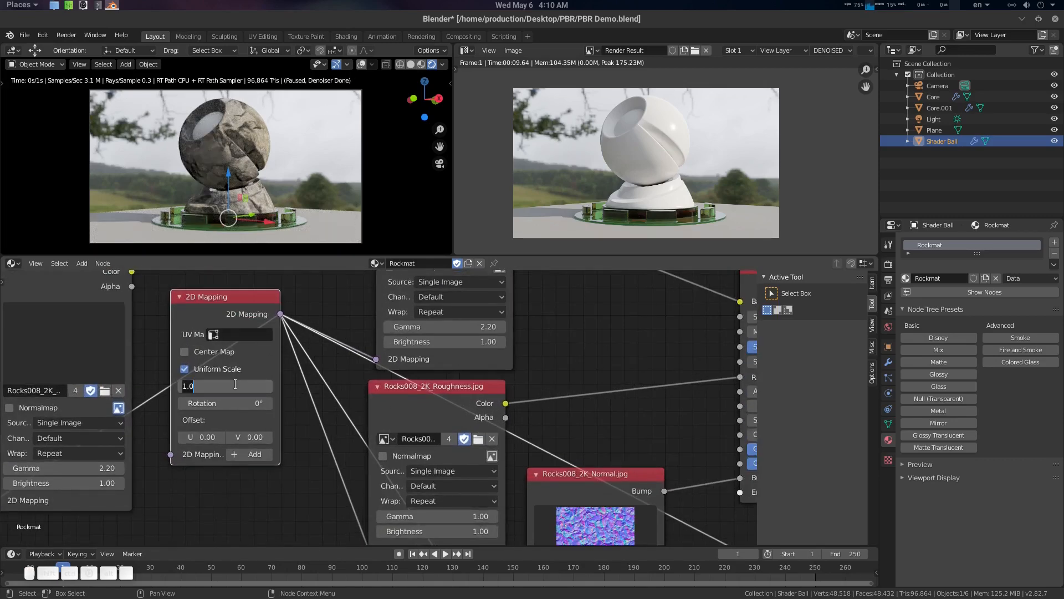
text(5)
key(Return)
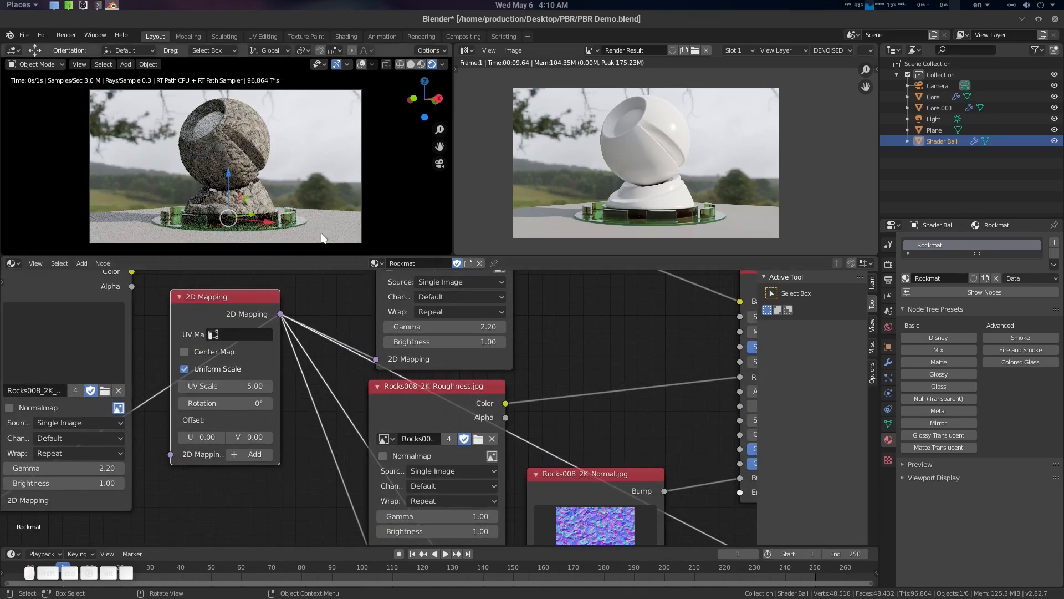
Hide the image preview of the Rocks008_2K_Normal.jpg node and select that node
middle_drag(510, 364, 461, 407)
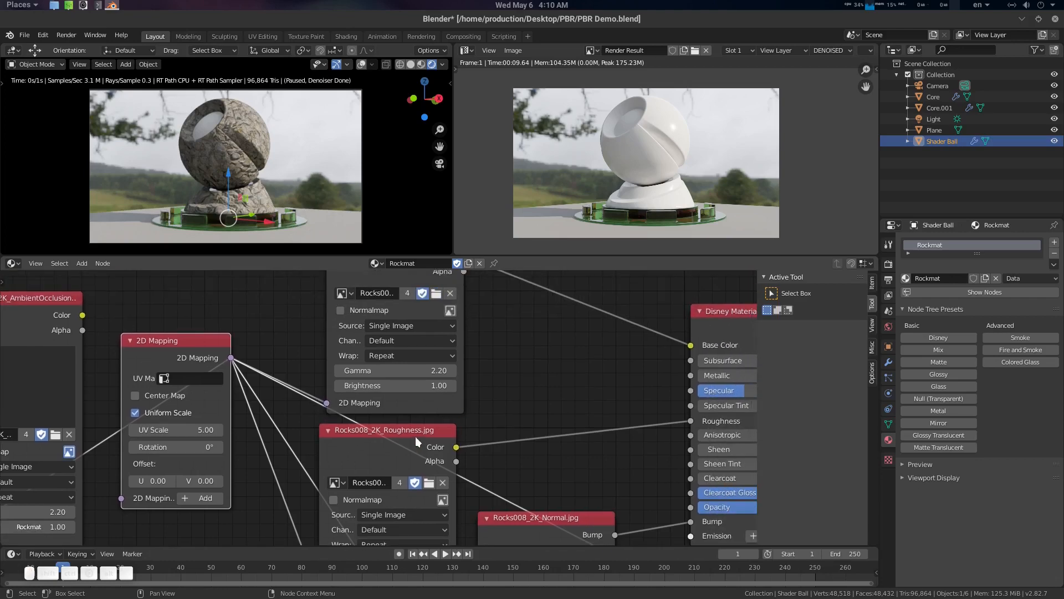
scroll(562, 447, down, 1)
middle_drag(562, 447, 571, 345)
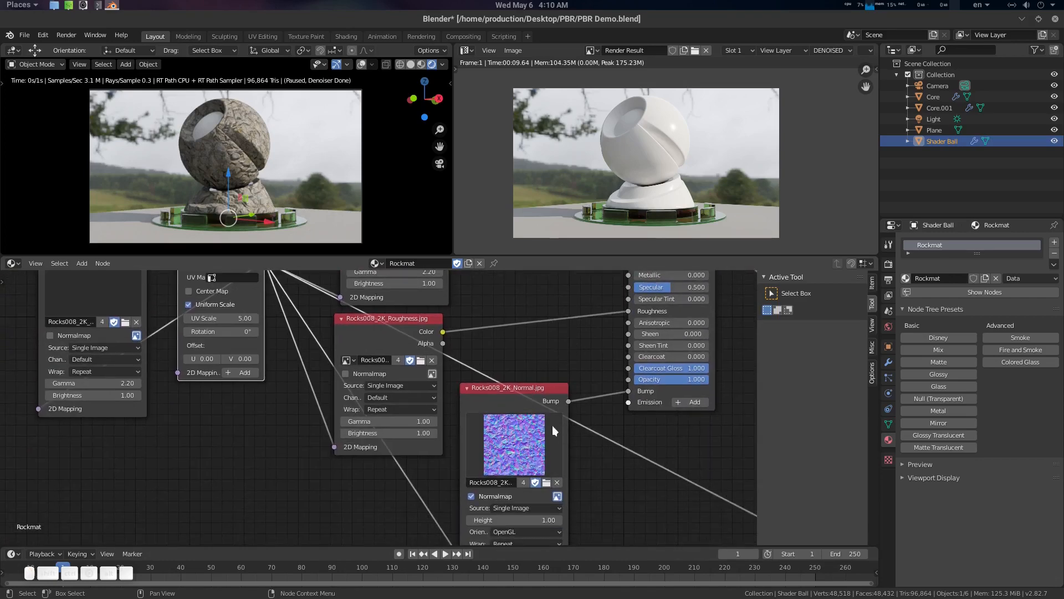
shift+scroll(594, 461, up, 5)
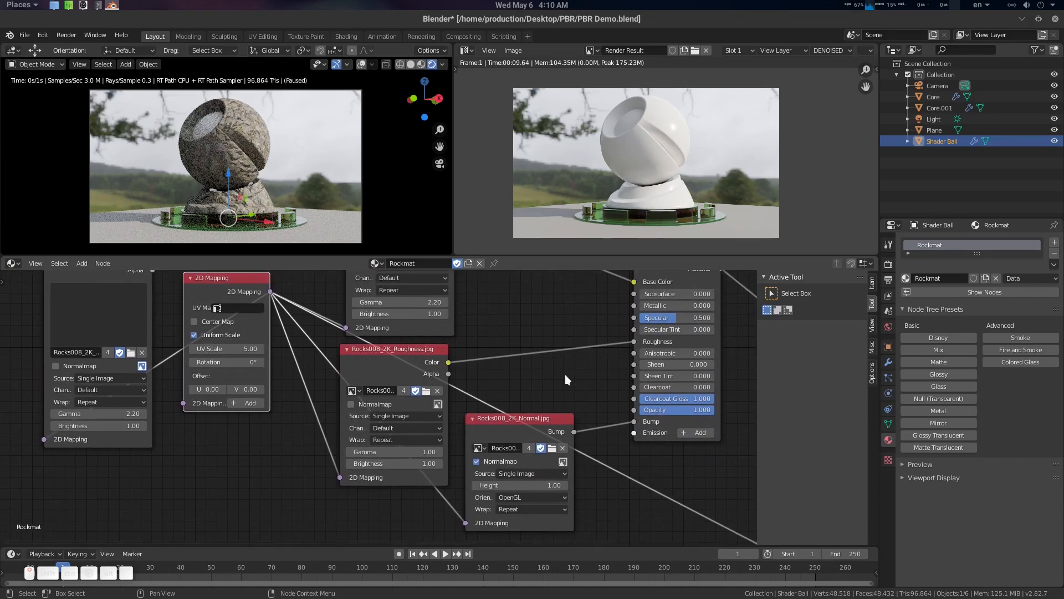
middle_drag(550, 469, 546, 306)
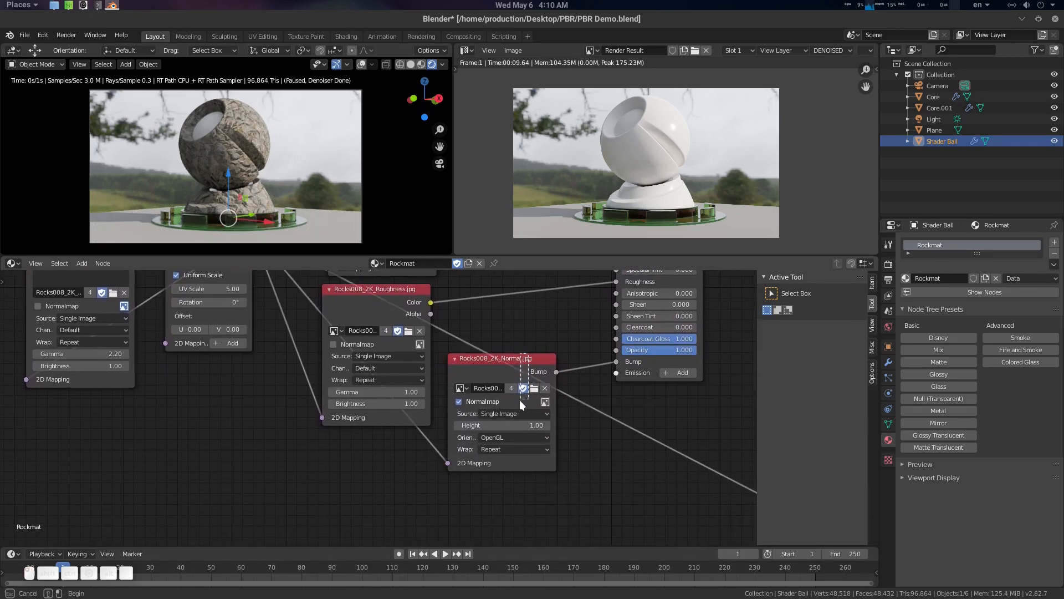
click(531, 357)
Lower the Normal image node's Height to 0.97, and set it back to 1.00
scroll(571, 422, up, 3)
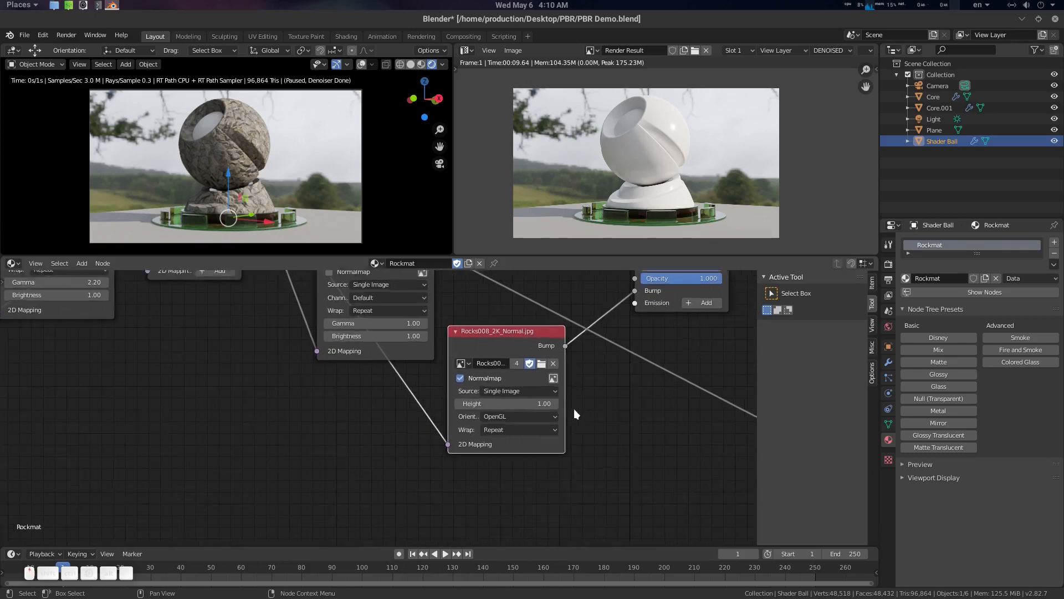
drag(528, 425, 521, 424)
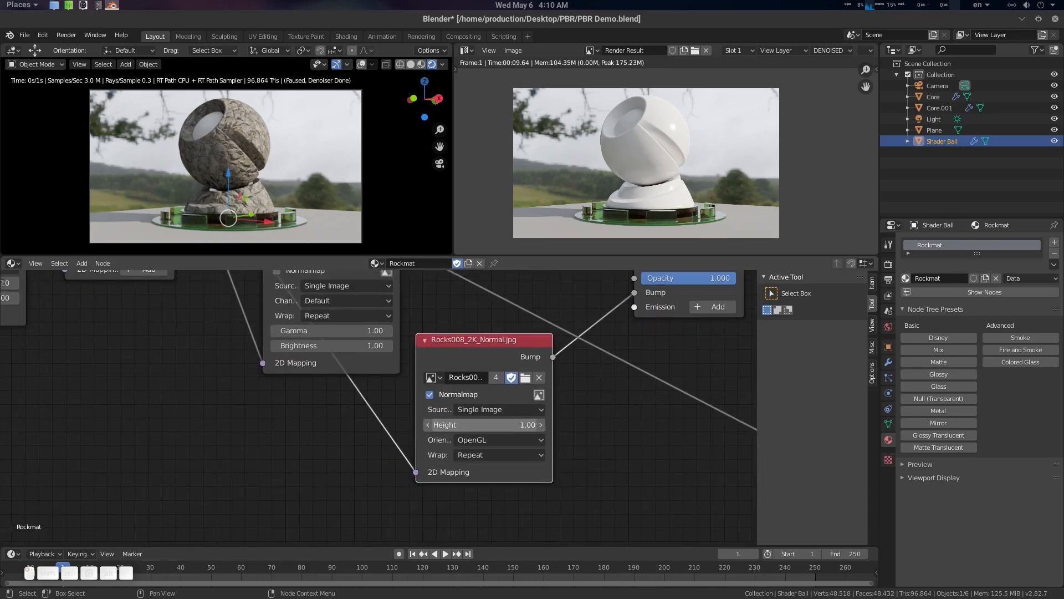
click(517, 424)
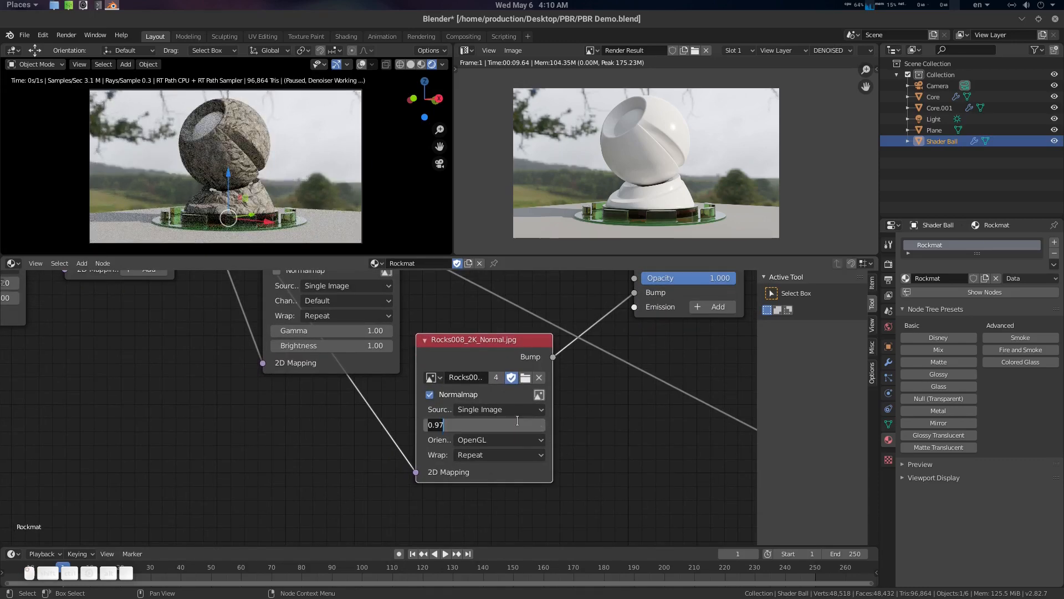
text(1)
key(Return)
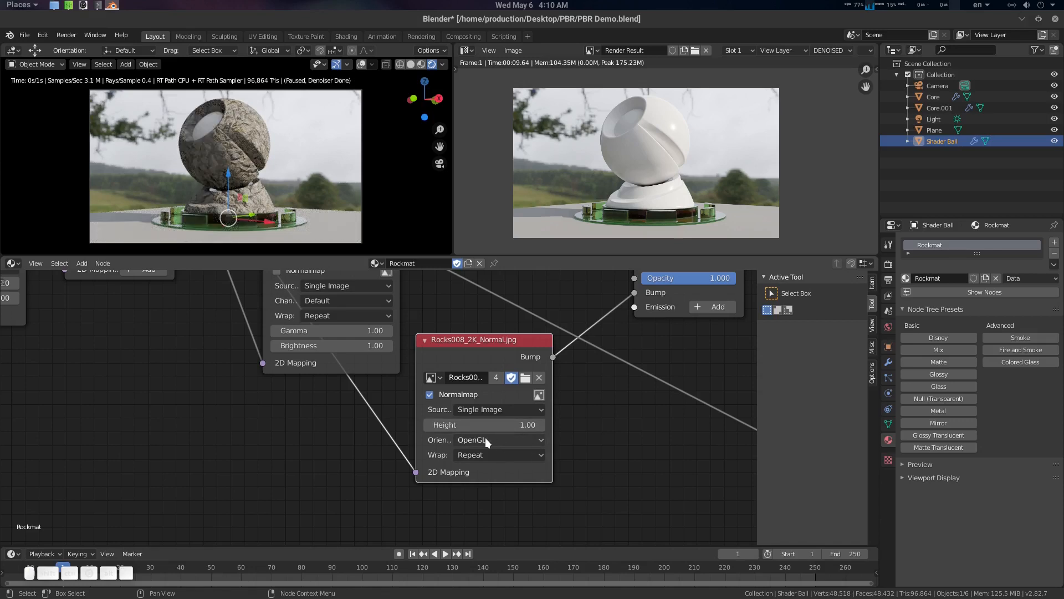
Switch the Normal image node's orientation to DirectX and back to OpenGL
click(485, 439)
click(490, 468)
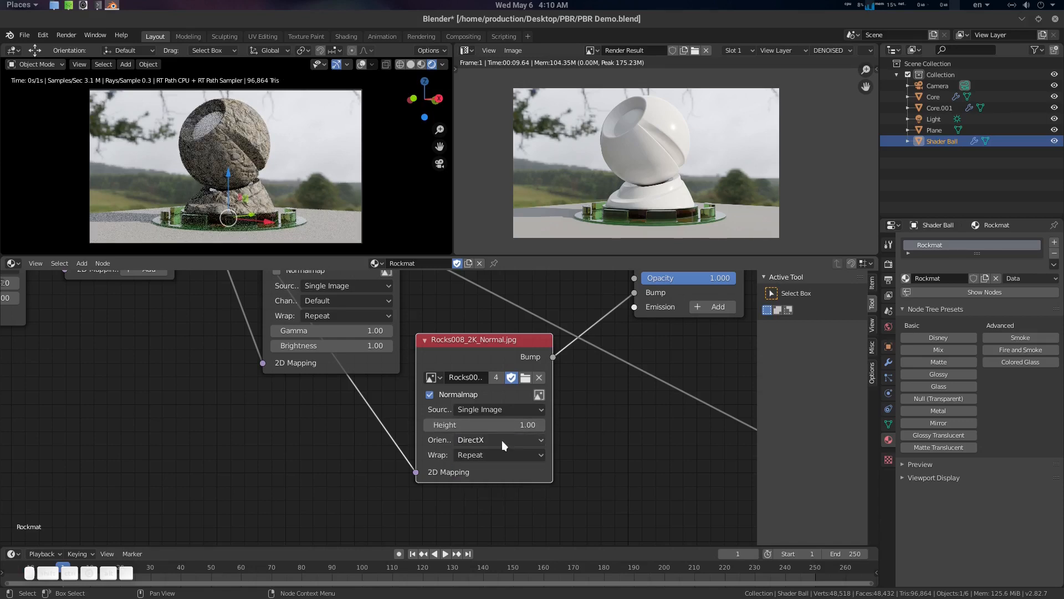
click(502, 440)
click(498, 451)
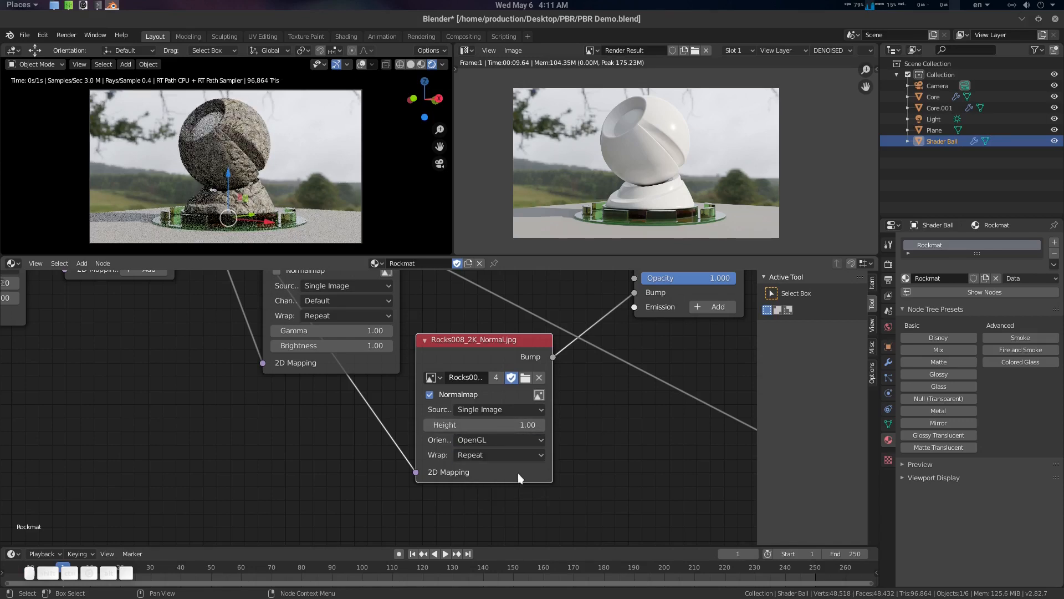
Examine the Roughness image node's Gamma setting and its link to the Disney Material's Roughness input
middle_drag(511, 362, 514, 414)
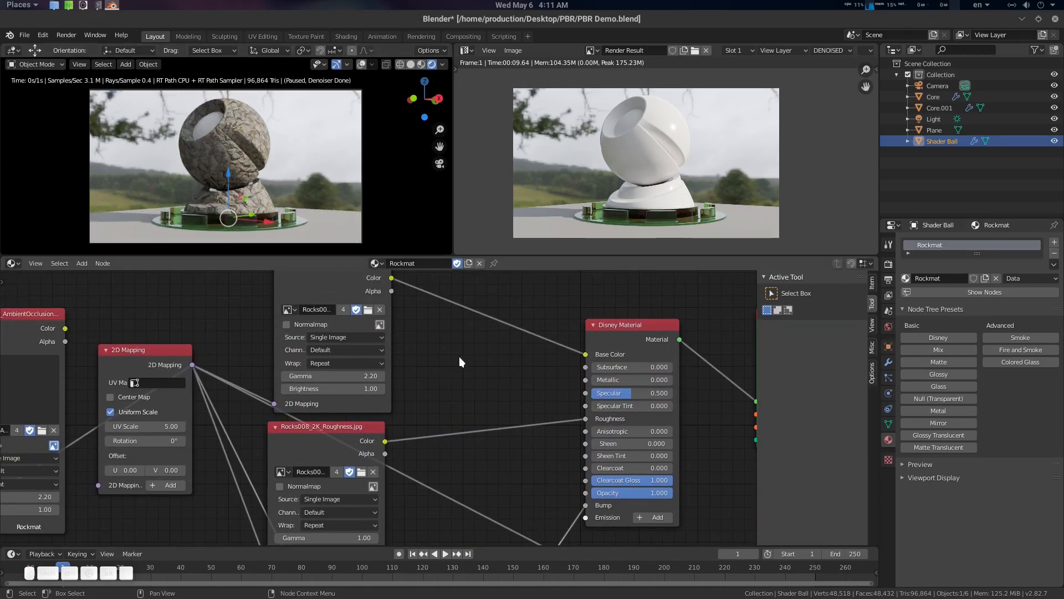
middle_drag(459, 357, 515, 282)
middle_drag(501, 321, 493, 345)
scroll(497, 374, up, 2)
scroll(493, 344, up, 1)
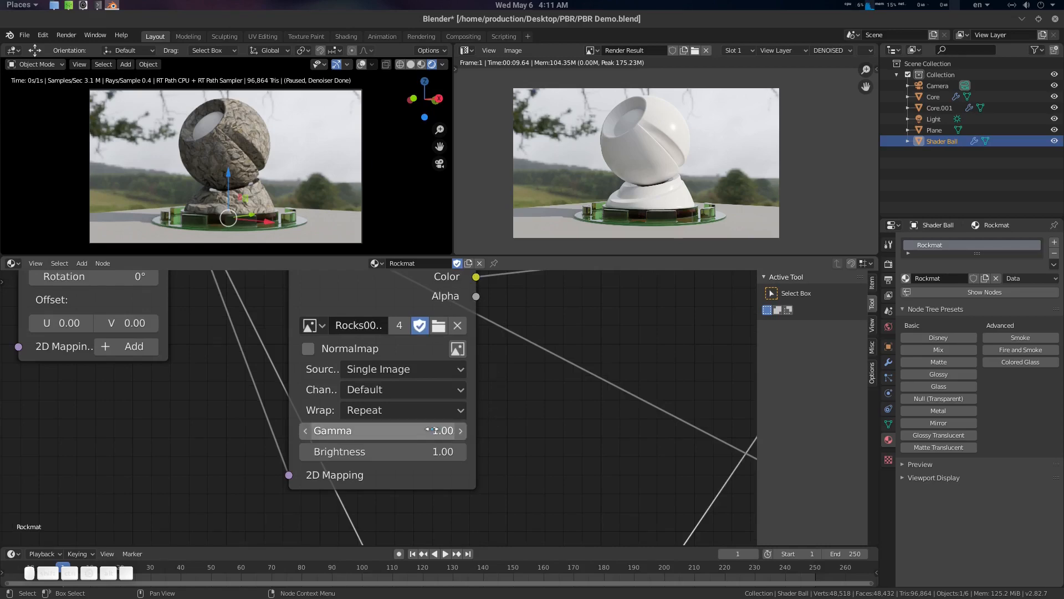
scroll(510, 423, down, 1)
middle_drag(510, 423, 372, 434)
scroll(440, 377, down, 1)
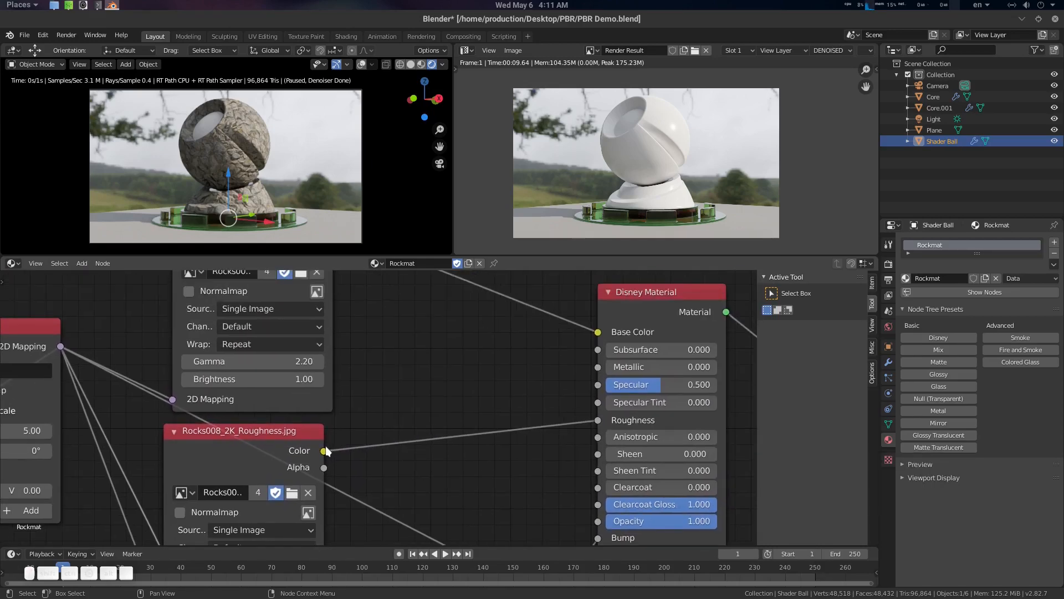
Insert a Band/ColorRamp node into the link between the Roughness image's Color output and the Disney Material's Roughness input, using Cubic interpolation
key(shift+a)
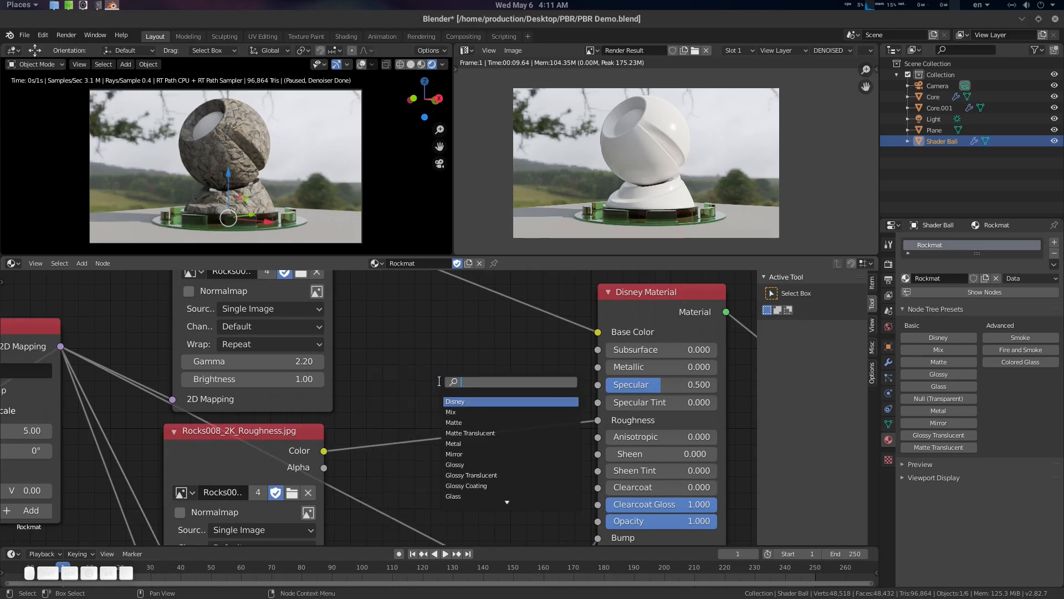
text(ram)
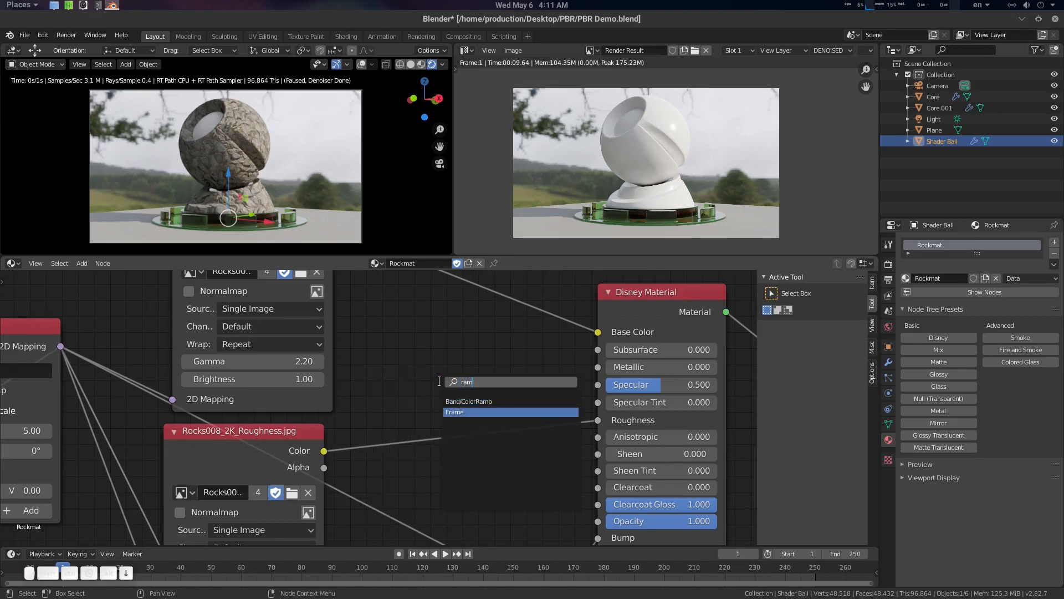
key(Return)
click(387, 332)
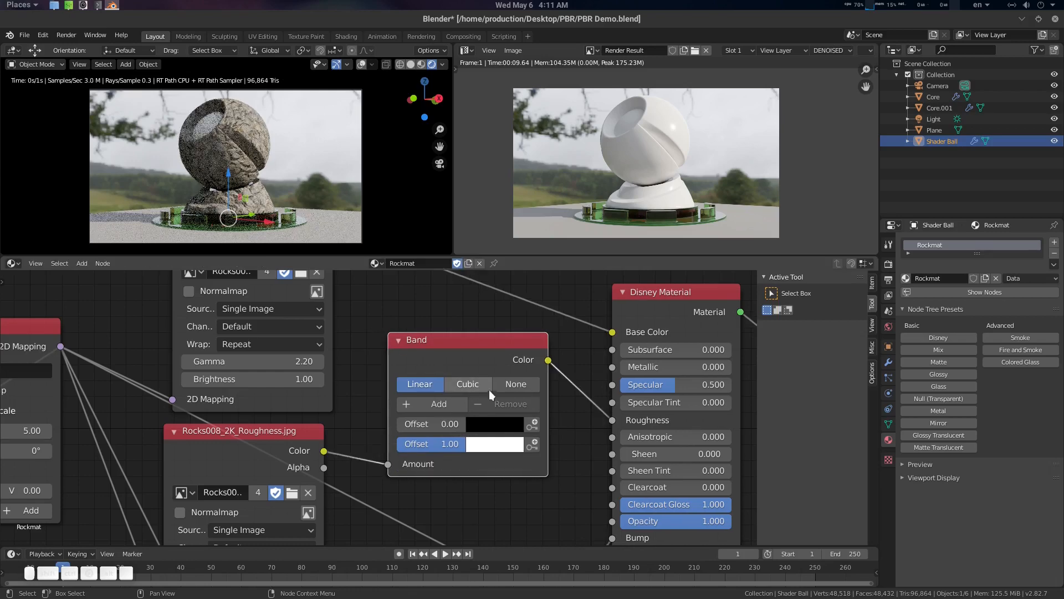
click(473, 382)
Connect the Band node's Color output to the Disney Material's Base Color and raise the black stop's Offset to 0.47
middle_drag(549, 366, 532, 405)
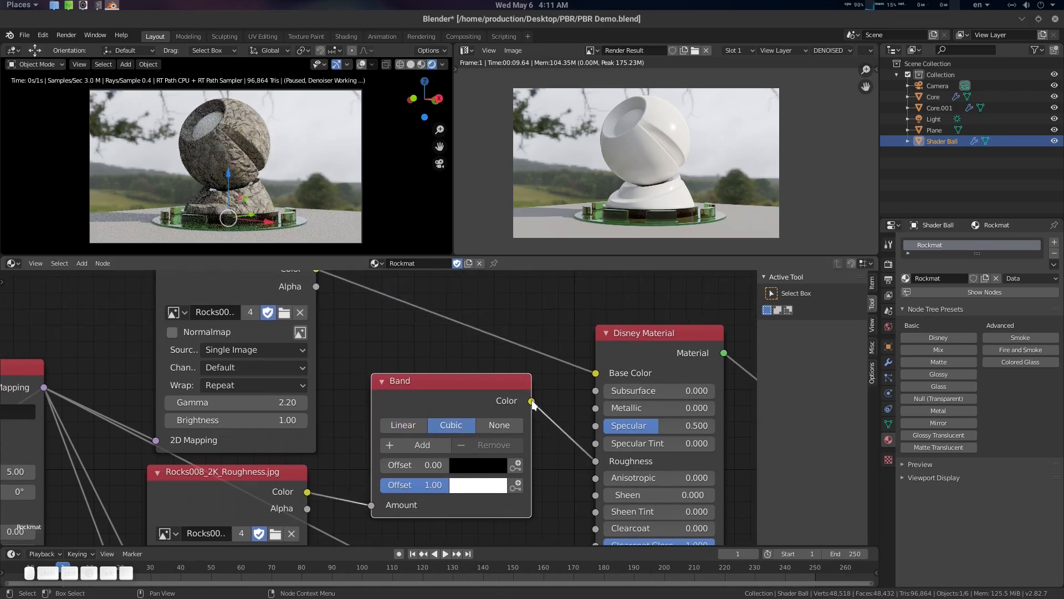
drag(531, 400, 589, 374)
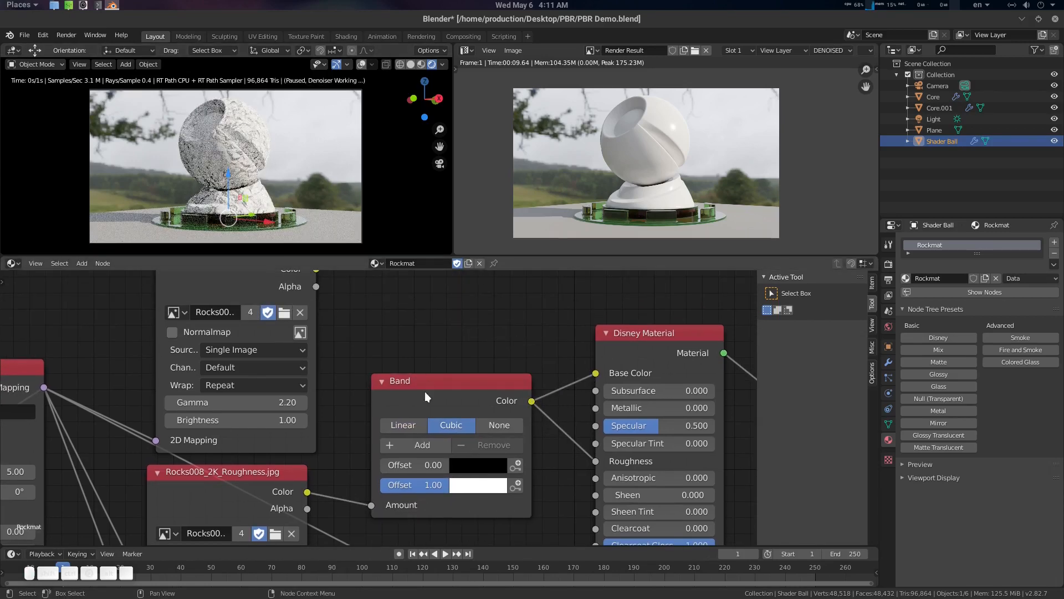
drag(407, 465, 440, 465)
Set the Band node's black stop Offset to 0.70 while checking the shader ball up close
scroll(277, 118, up, 5)
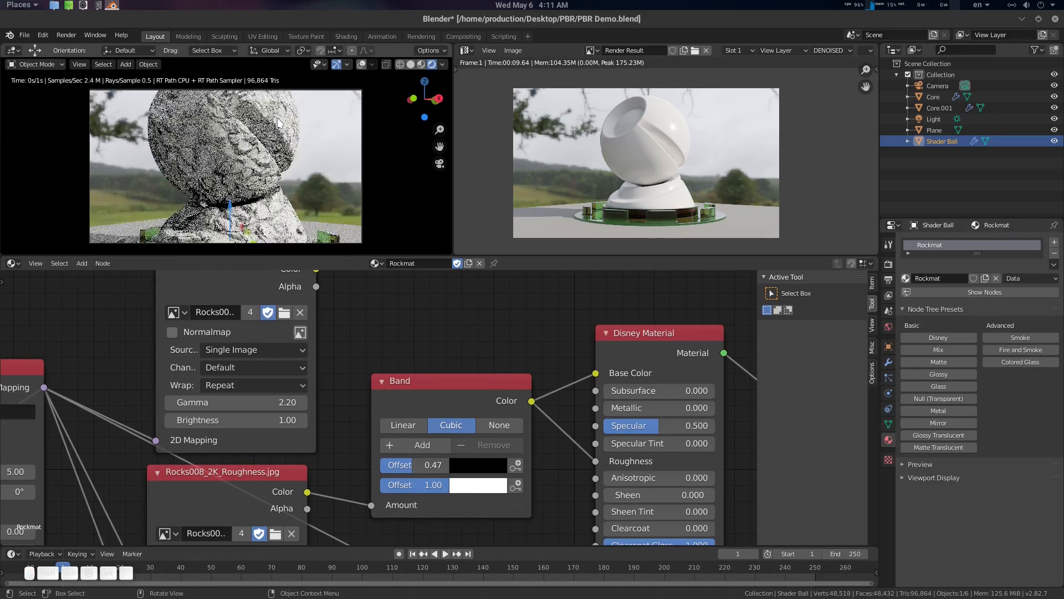
shift+middle_drag(277, 118, 339, 184)
scroll(330, 163, up, 3)
scroll(253, 178, down, 2)
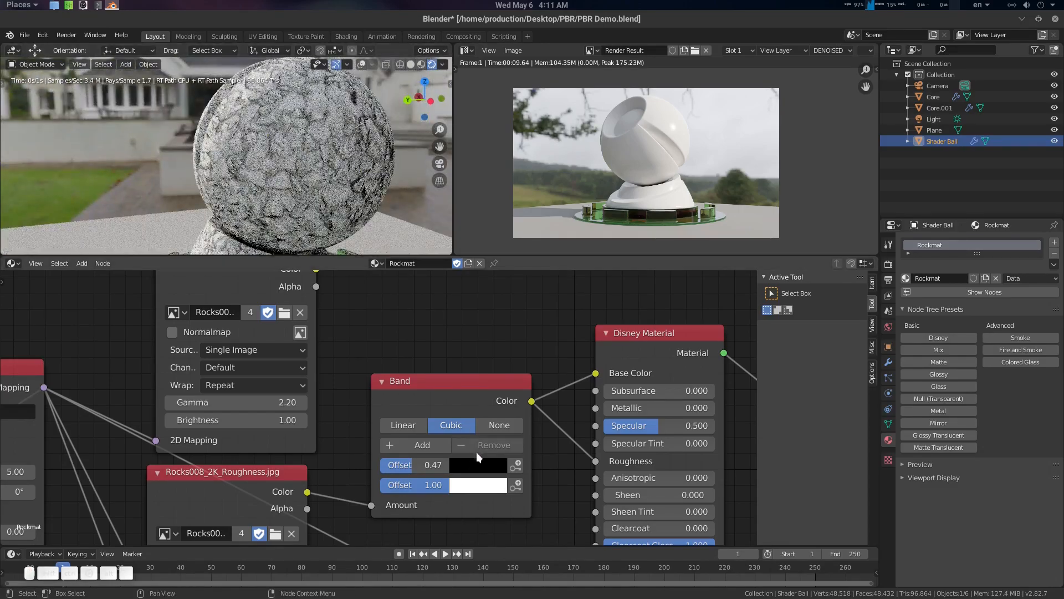
drag(407, 464, 428, 464)
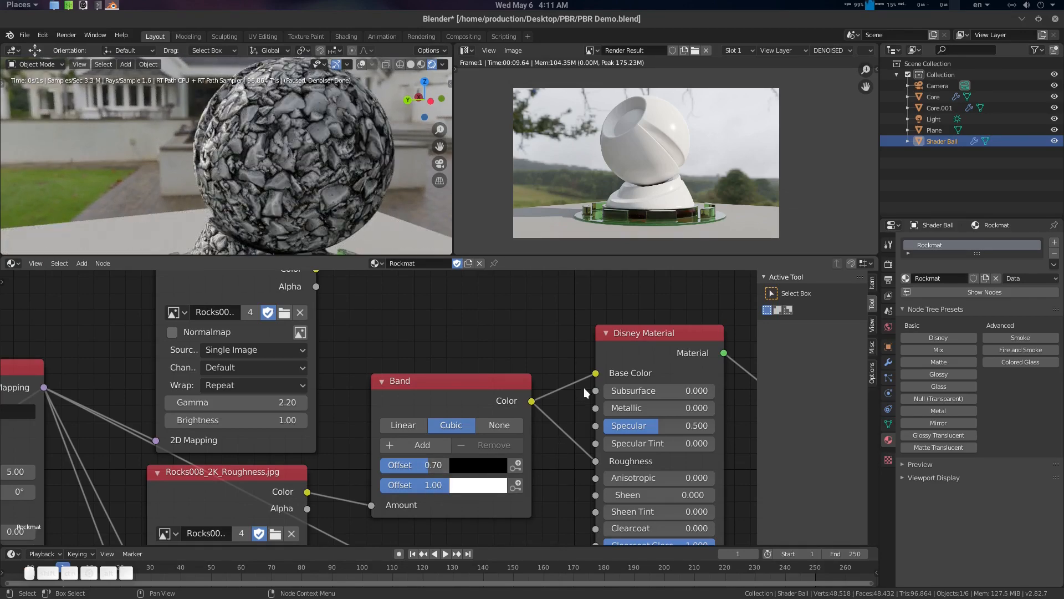
Reconnect the Color image node's Color output to the Disney Material's Base Color and return the viewport to the camera view
middle_drag(396, 313, 399, 338)
drag(320, 293, 604, 397)
middle_drag(371, 193, 370, 165)
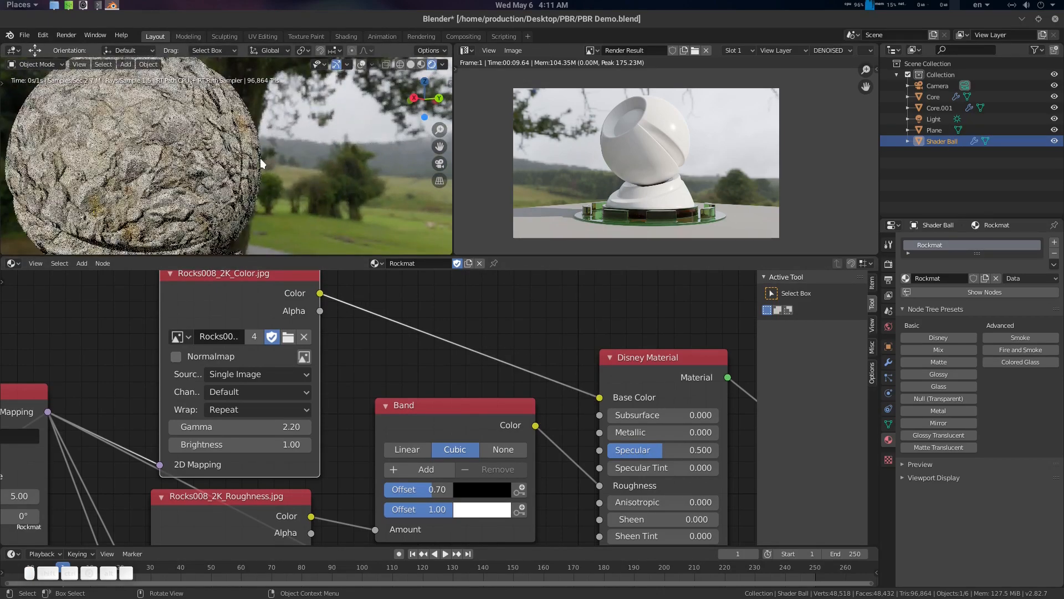
middle_drag(261, 158, 231, 154)
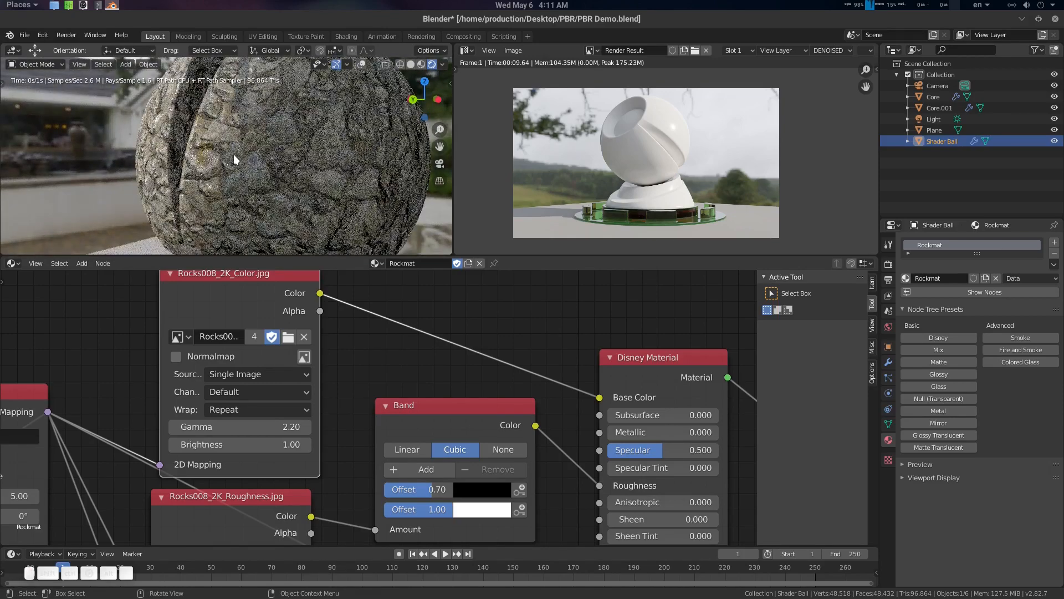
key(KP_0)
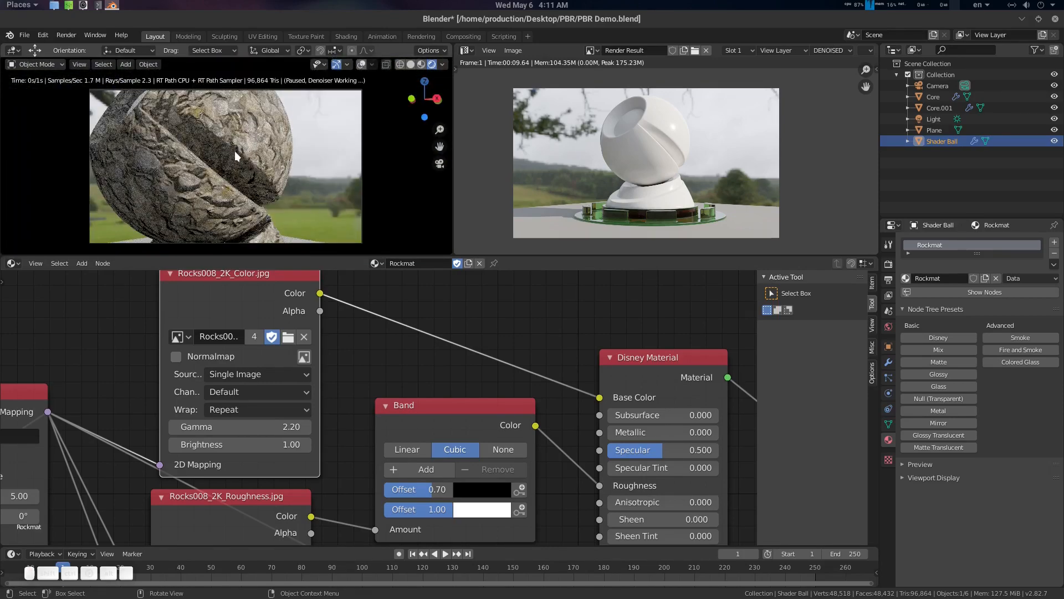
Save the PBR Demo.blend file with the whole shader ball back in view
mouse_move(235, 151)
middle_down()
mouse_move(288, 178)
mouse_move(275, 144)
mouse_move(237, 151)
middle_up()
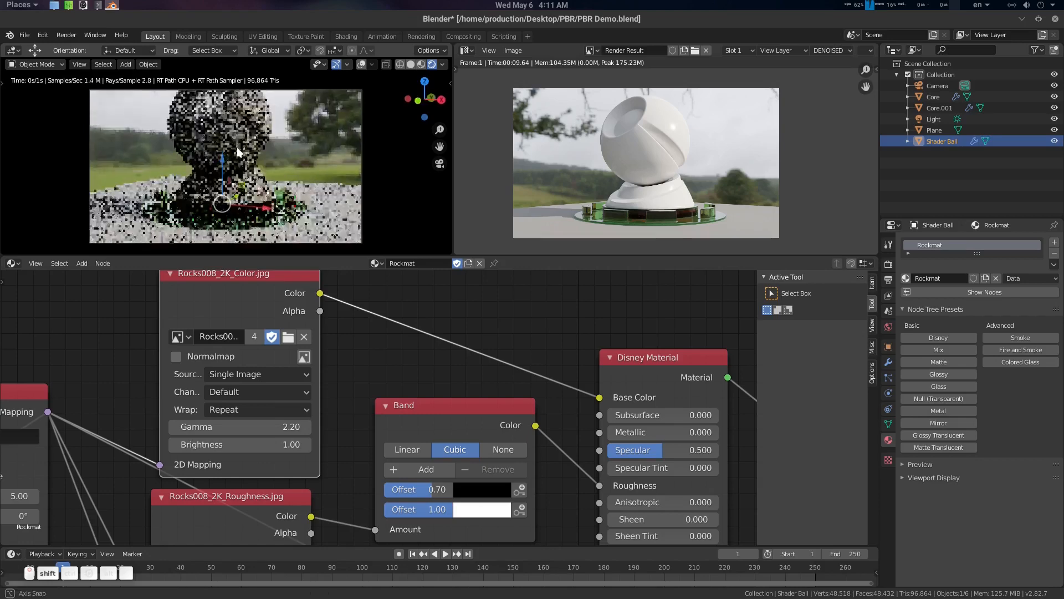
key(ctrl+s)
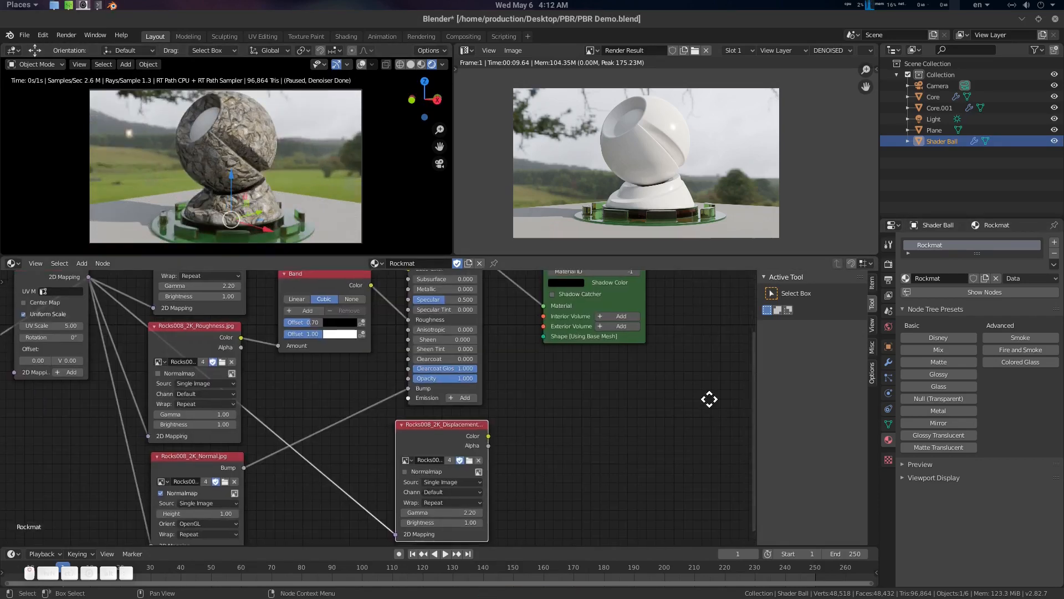
Add a Height Displacement node beside the Rocks008_2K_Displacement image node
shift+scroll(708, 399, down, 2)
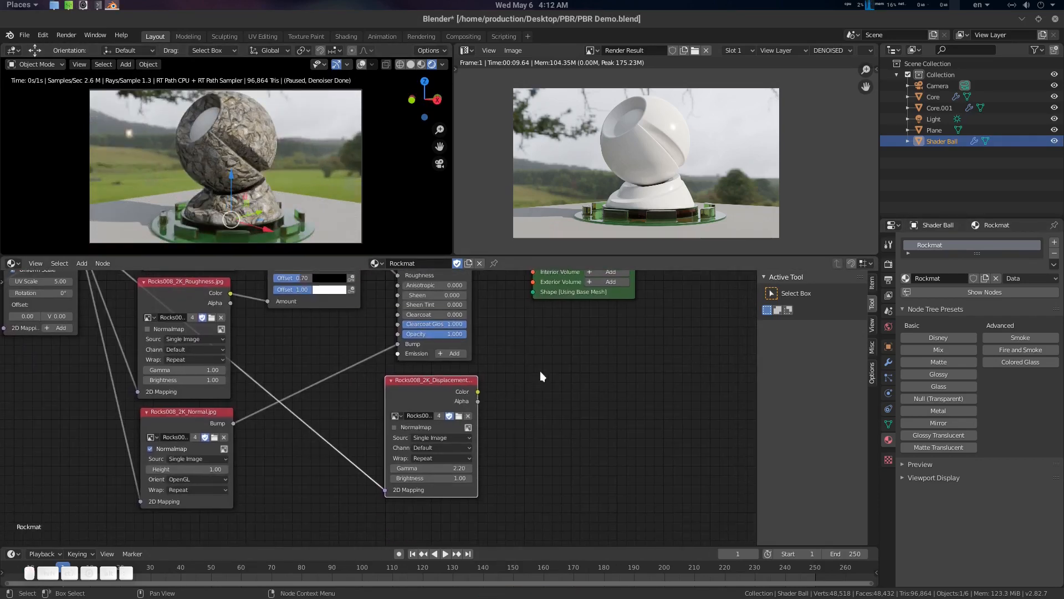
scroll(554, 374, up, 1)
shift+scroll(559, 382, up, 1)
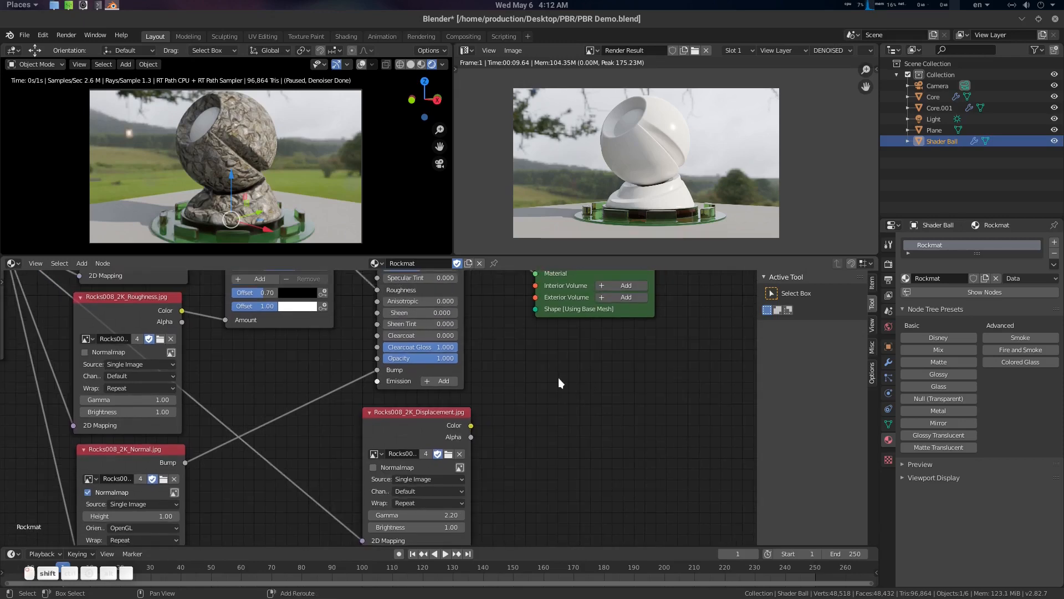
key(shift+a)
text(dis)
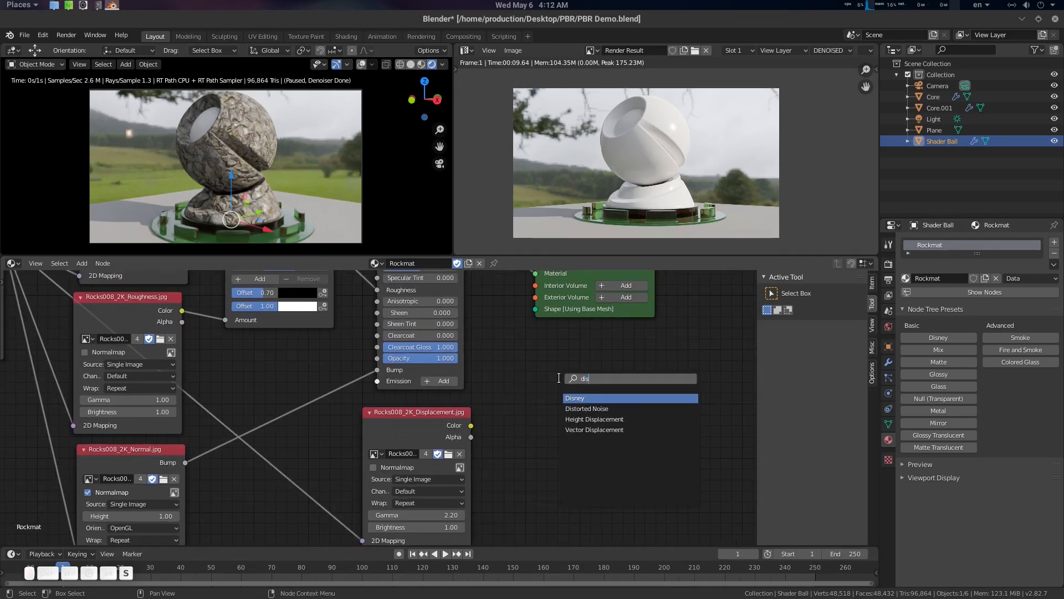
key(Down)
key(Down)
key(Return)
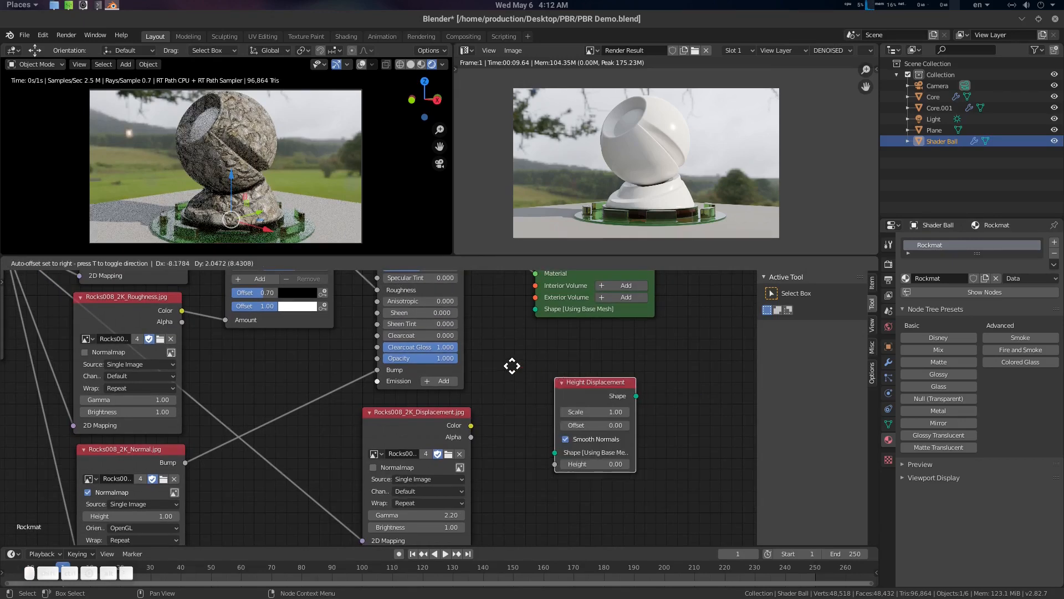
click(526, 376)
Connect the Displacement image's Color output to the Height Displacement's Height input and set the image's Gamma to 1
drag(454, 418, 529, 453)
shift+scroll(615, 441, up, 2)
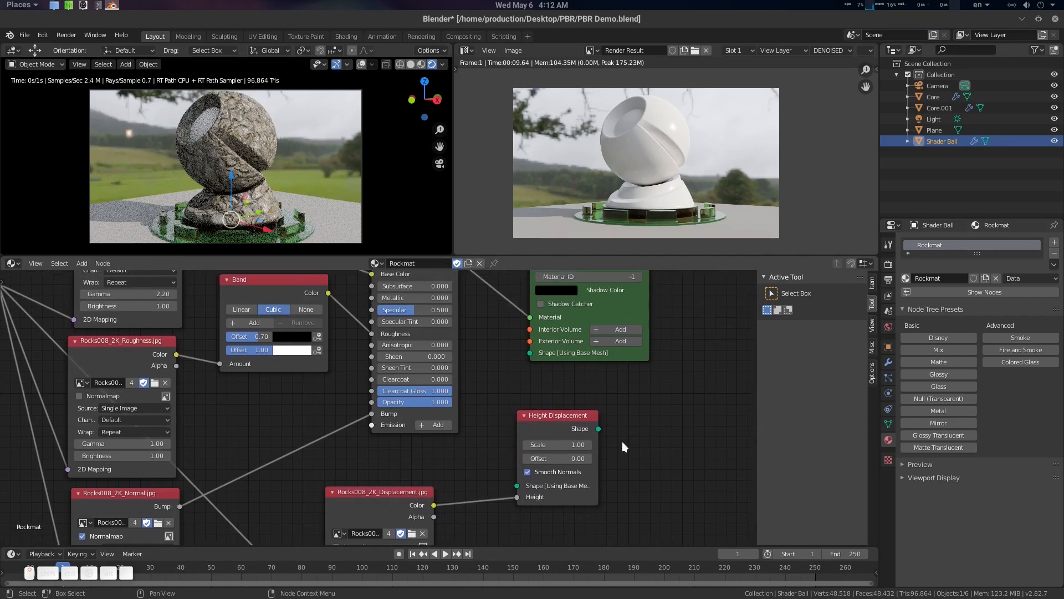
shift+scroll(494, 487, down, 4)
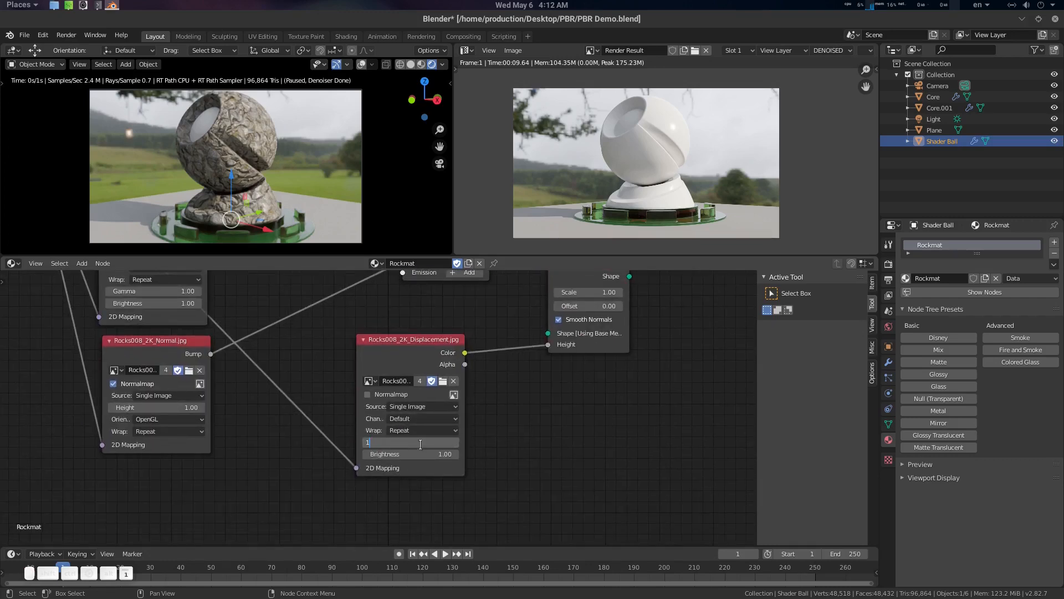
Reposition the Height Displacement node and connect its Shape output to the Material Output's Shape input
scroll(494, 474, up, 5)
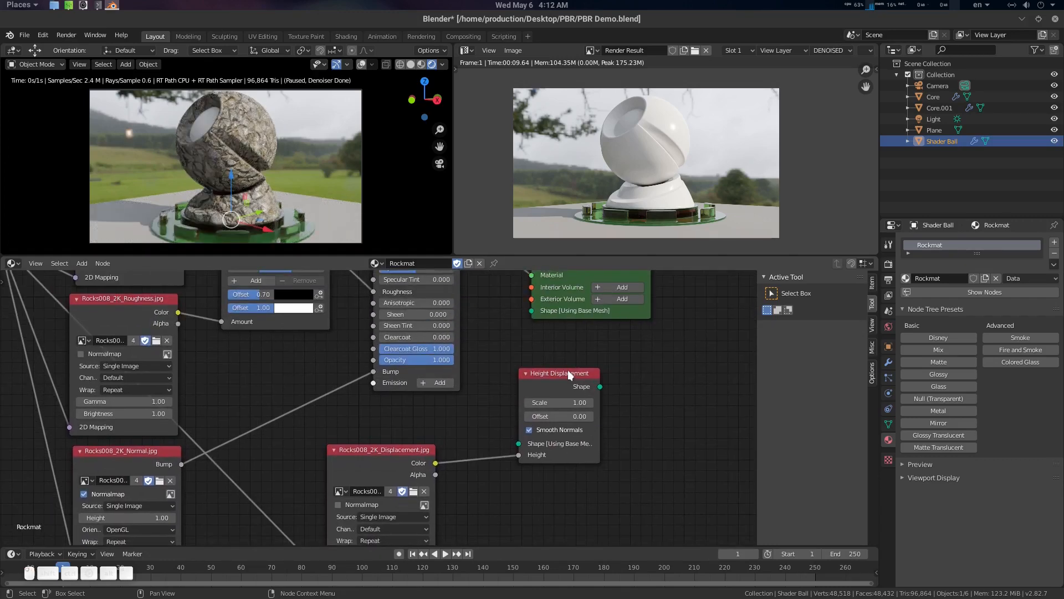
drag(568, 370, 538, 397)
shift+scroll(578, 459, up, 2)
drag(571, 463, 591, 408)
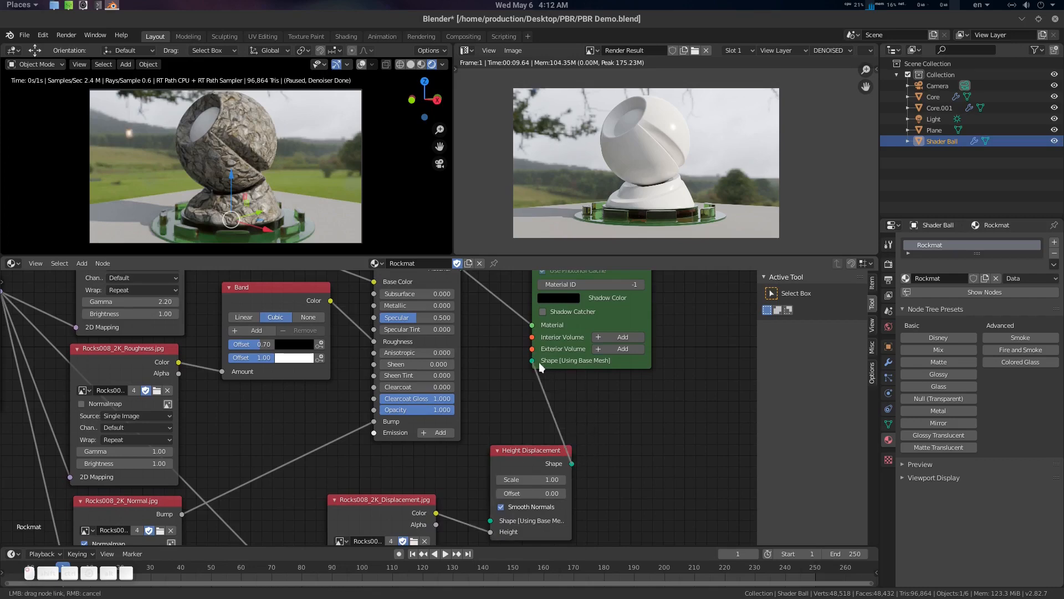
middle_drag(640, 429, 694, 372)
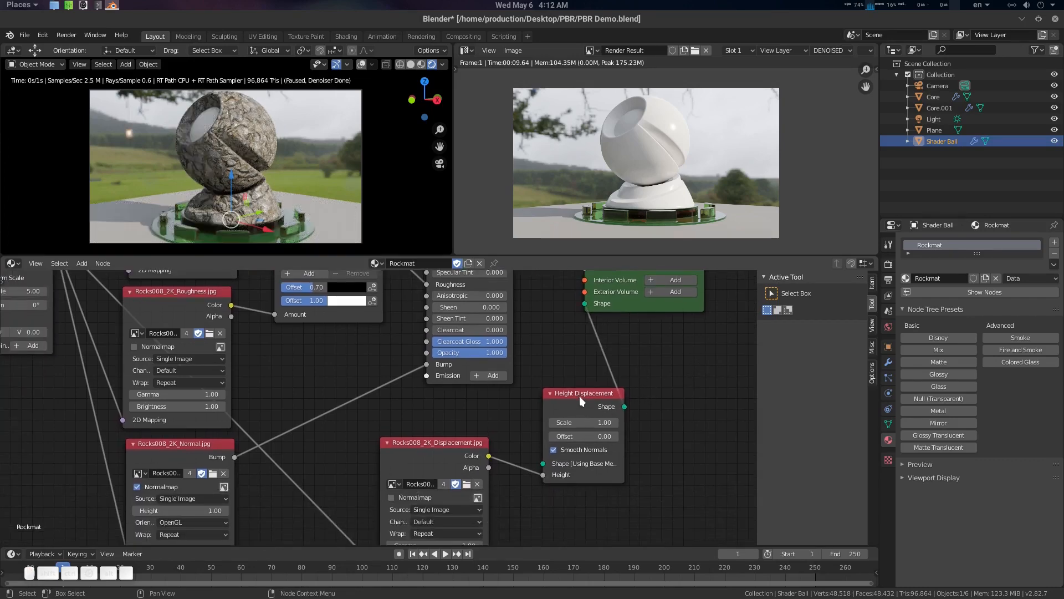
Add a Subdivision node and connect its Shape output to the Height Displacement's Shape input, moving the neighbouring nodes to make room
drag(579, 396, 599, 411)
drag(418, 494, 393, 565)
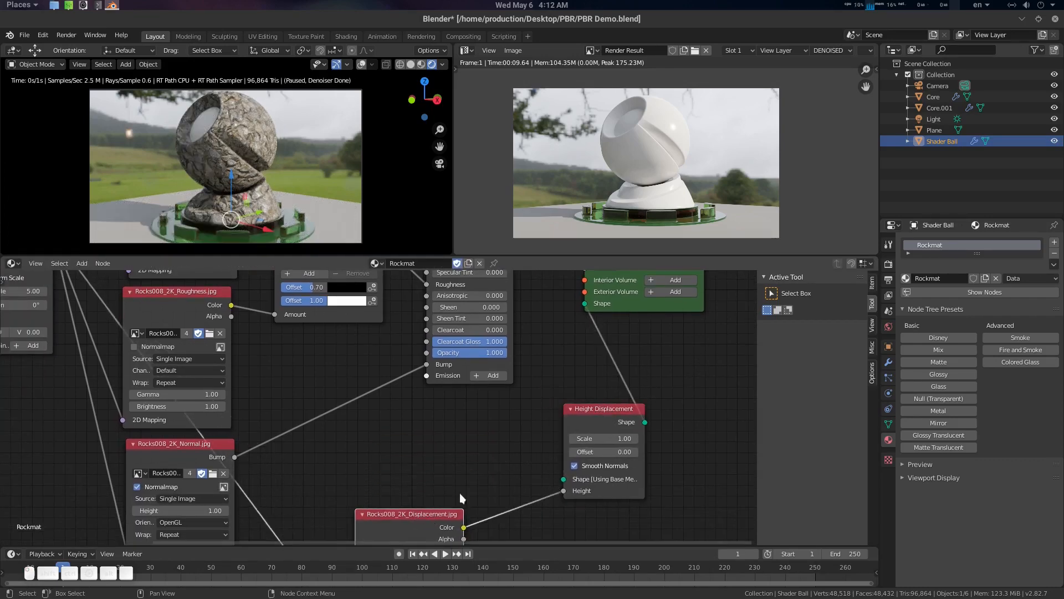
key(shift+a)
click(480, 426)
text(sub)
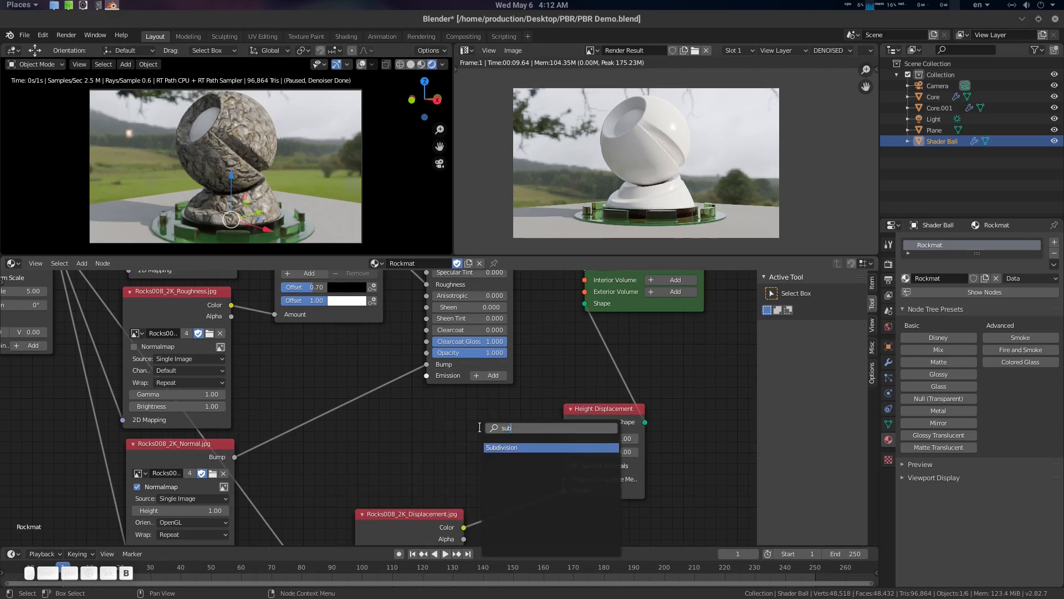
key(Return)
click(511, 462)
scroll(511, 463, up, 1)
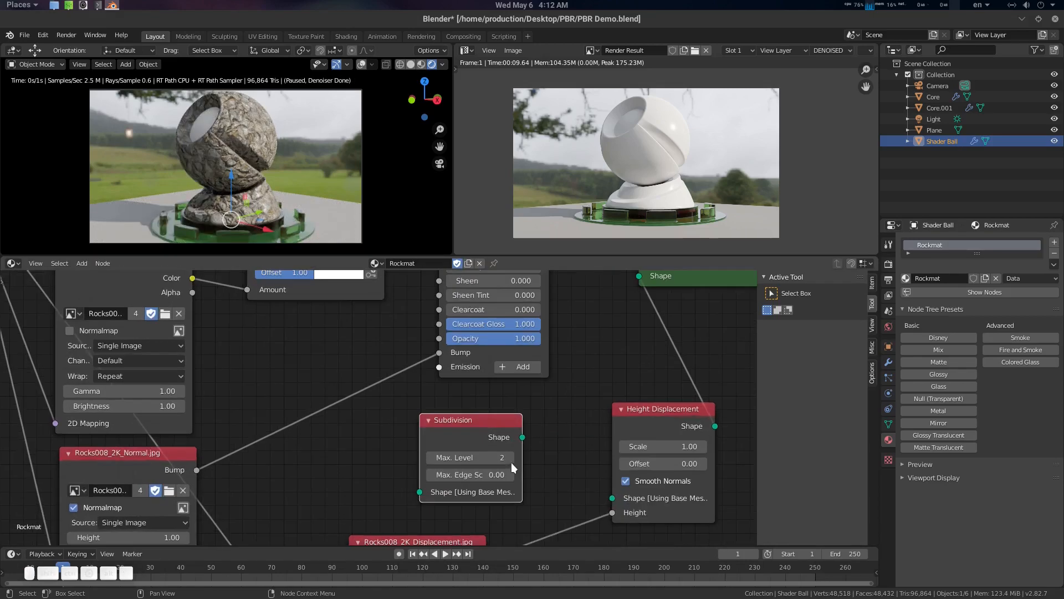
middle_drag(582, 449, 563, 437)
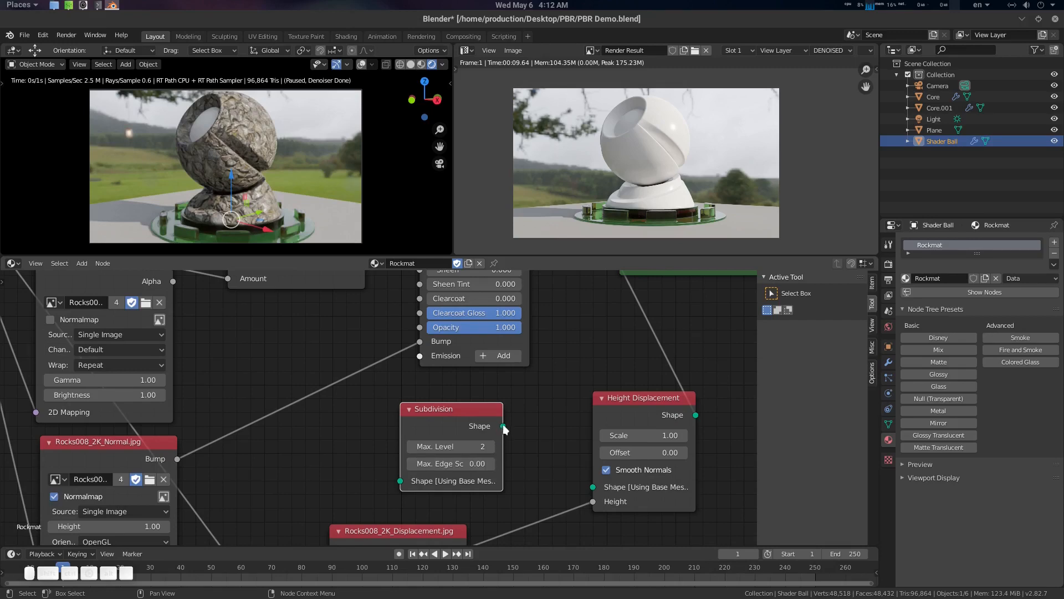
drag(503, 426, 592, 488)
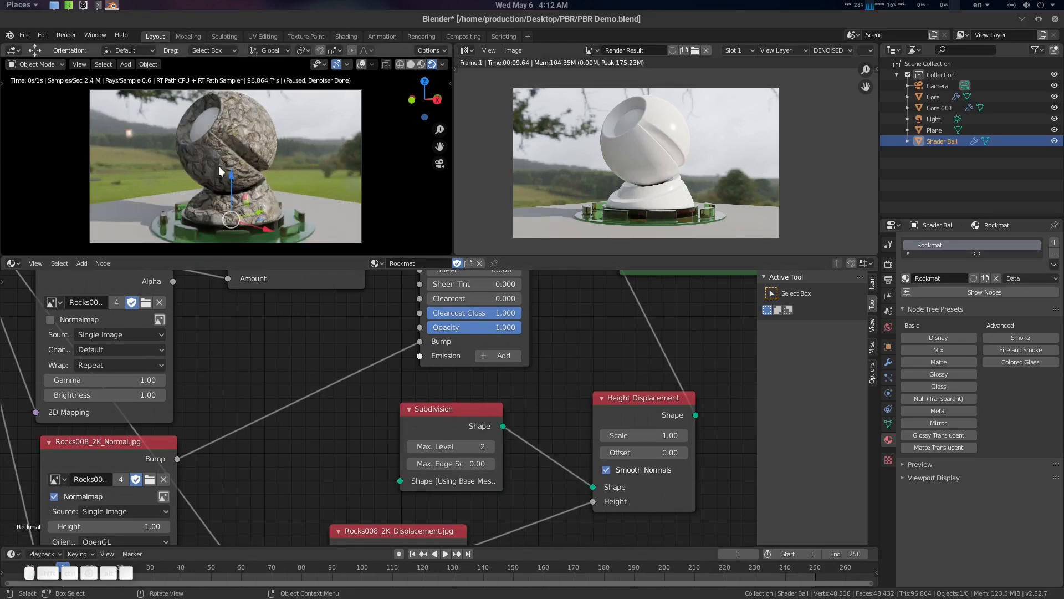
Restart the rendered viewport preview and set the Height Displacement's Scale to 0.02, checking the shader ball up close
click(422, 65)
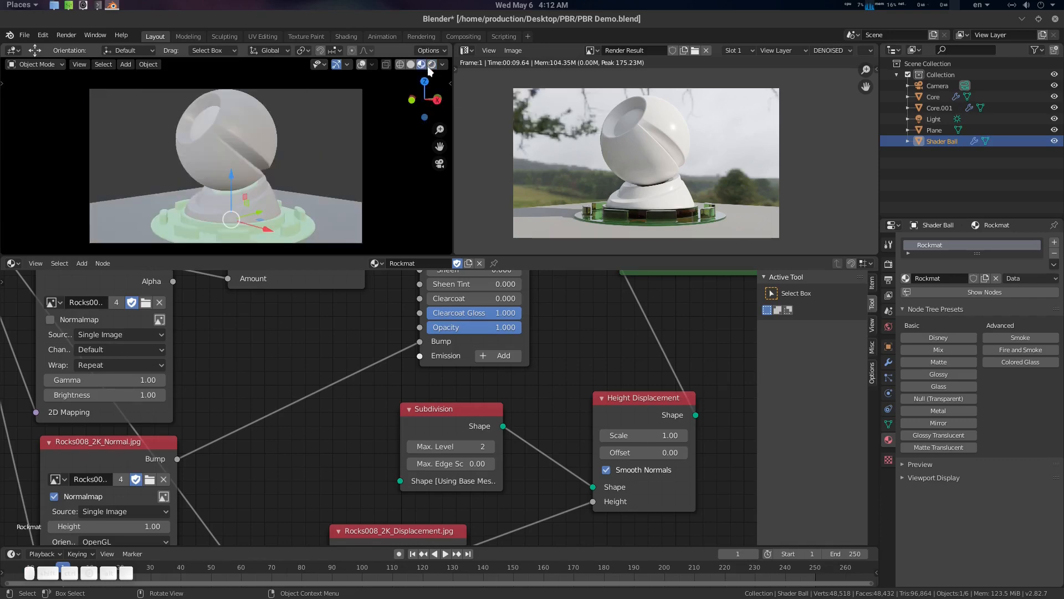
click(431, 64)
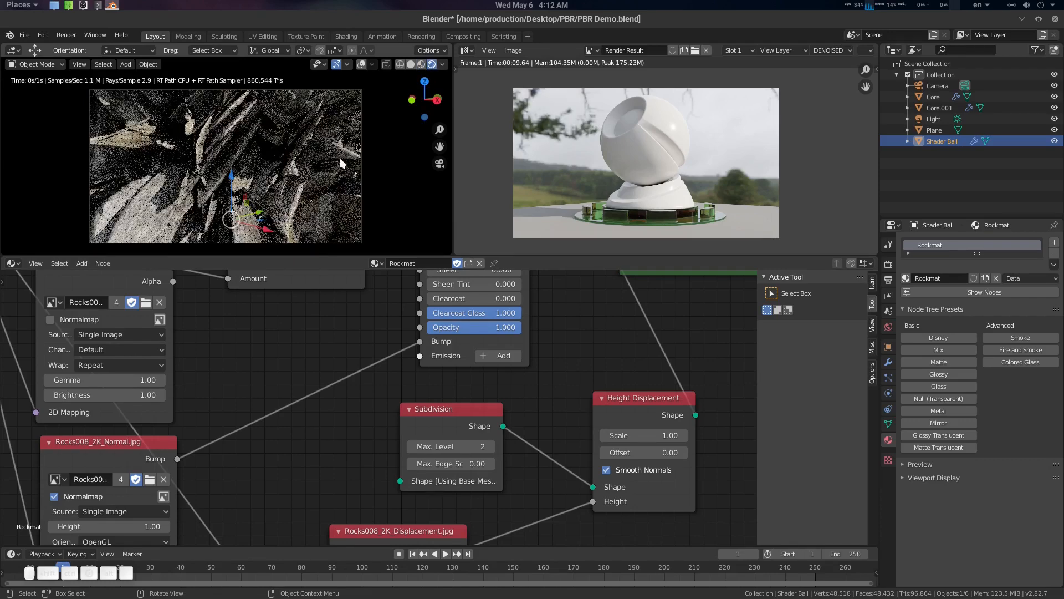
middle_drag(540, 424, 521, 410)
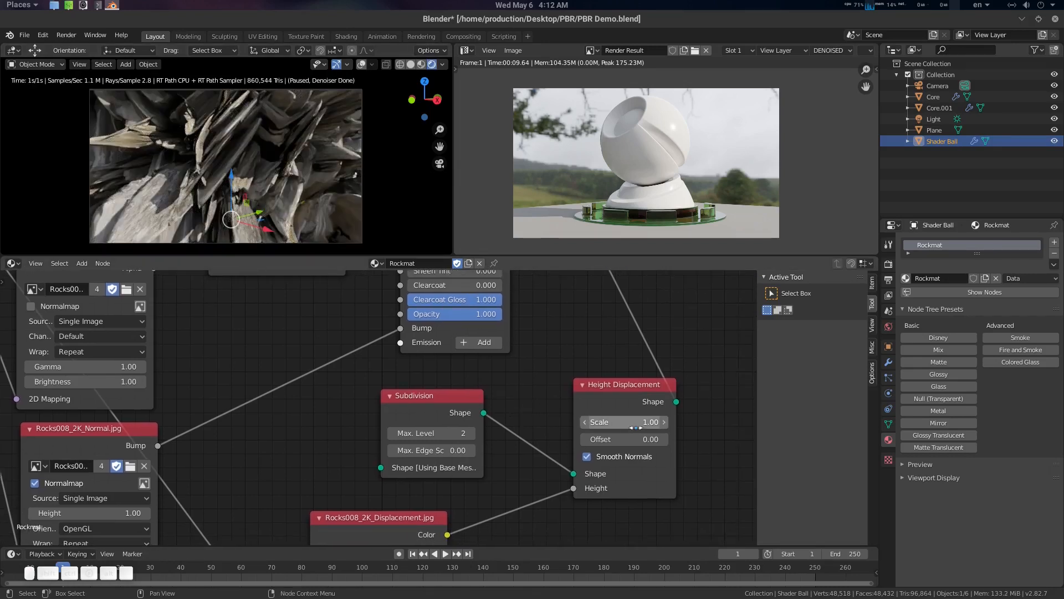
click(636, 427)
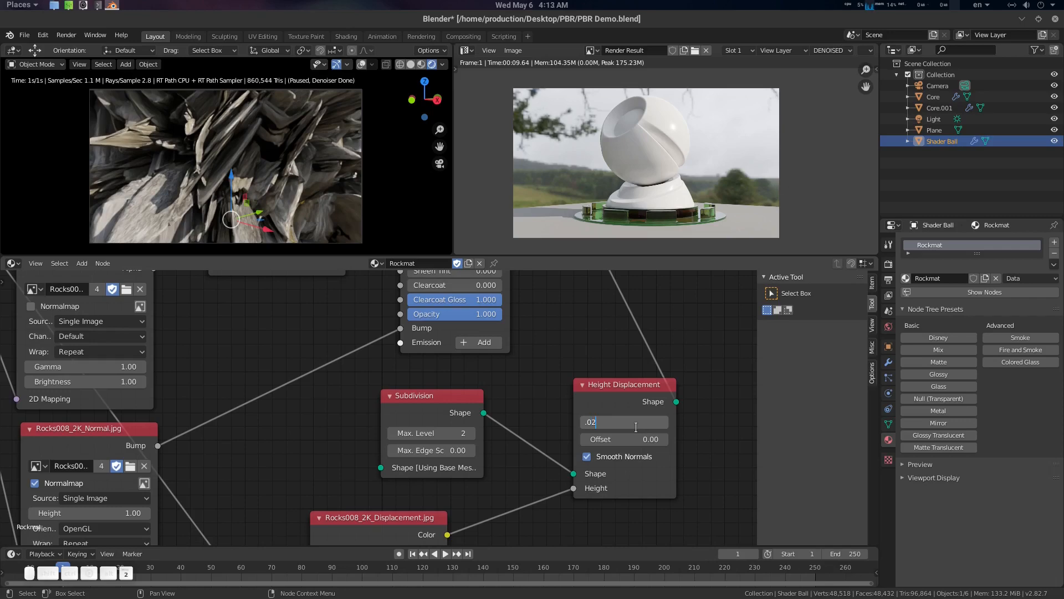
text(.02)
key(Return)
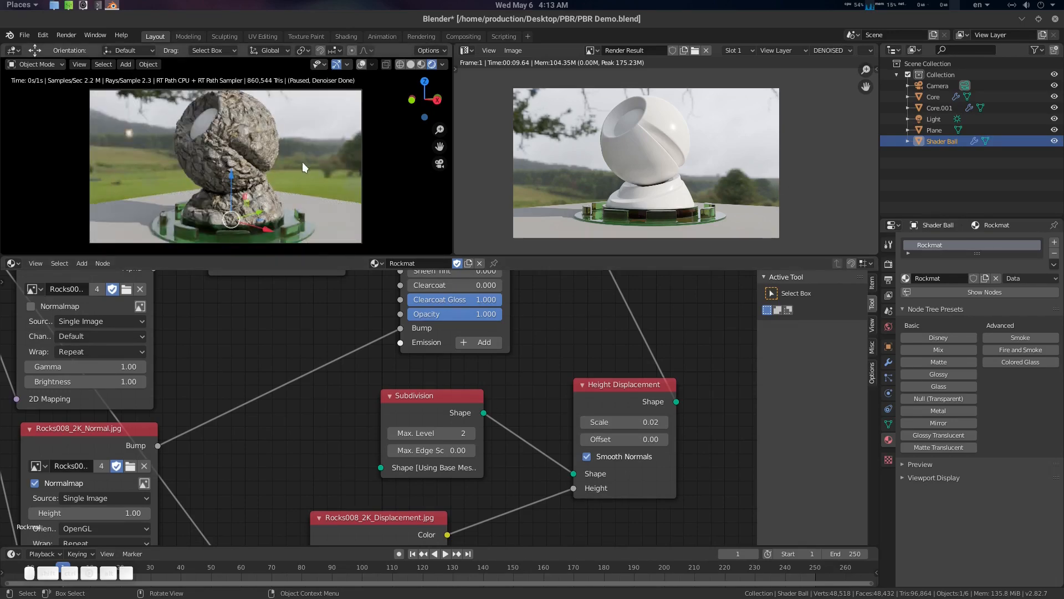
middle_drag(301, 162, 366, 182)
scroll(222, 148, up, 3)
scroll(277, 180, up, 2)
Move the Rocks008_2K AmbientOcclusion image node to just above the Color image node
scroll(312, 333, down, 4)
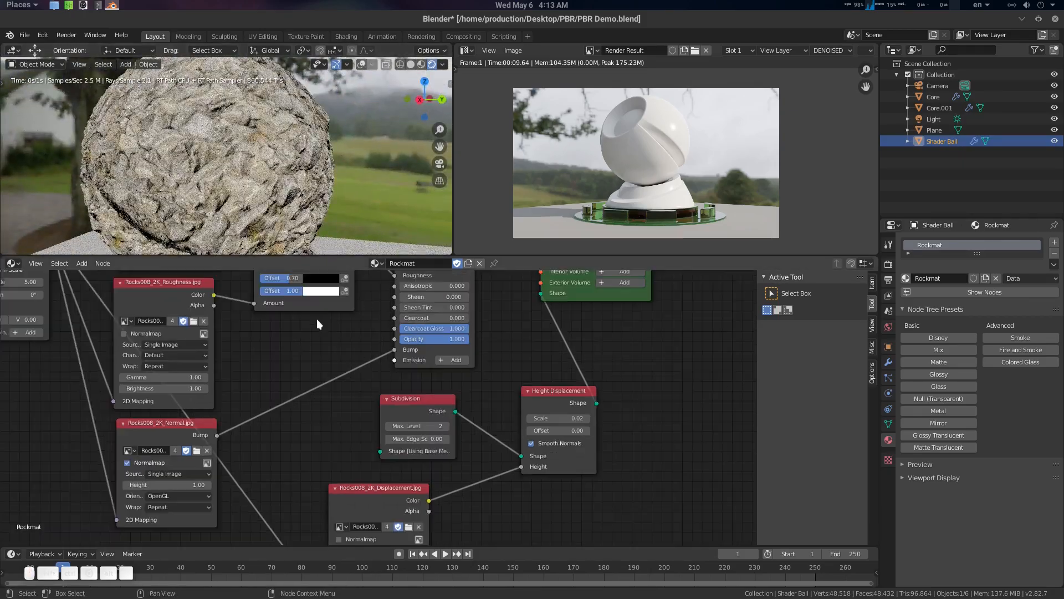
middle_drag(317, 318, 389, 480)
scroll(410, 429, down, 3)
middle_drag(420, 414, 465, 437)
key(g)
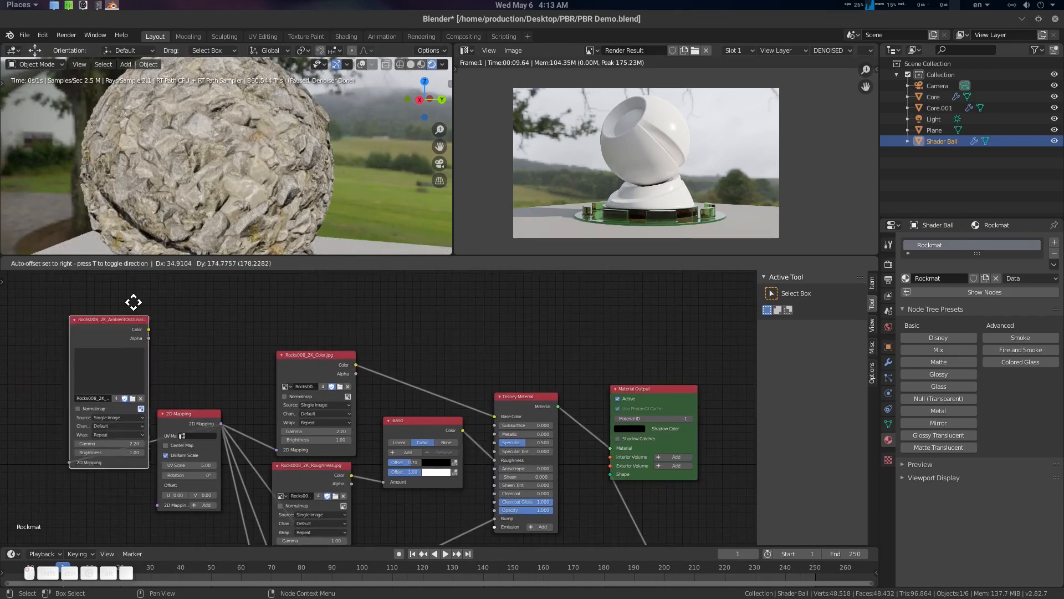
click(329, 466)
Move the Disney Material node closer to the Material Output and add a Mix color node above the Color image's link
middle_drag(405, 405, 410, 425)
scroll(410, 424, up, 3)
drag(537, 431, 608, 410)
click(486, 329)
key(shift+a)
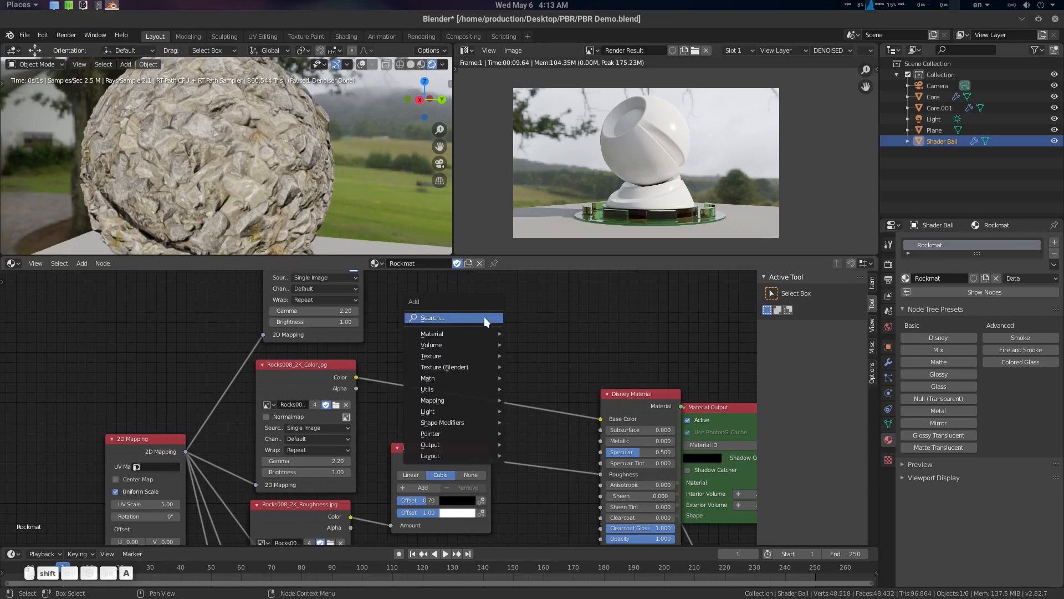
click(484, 317)
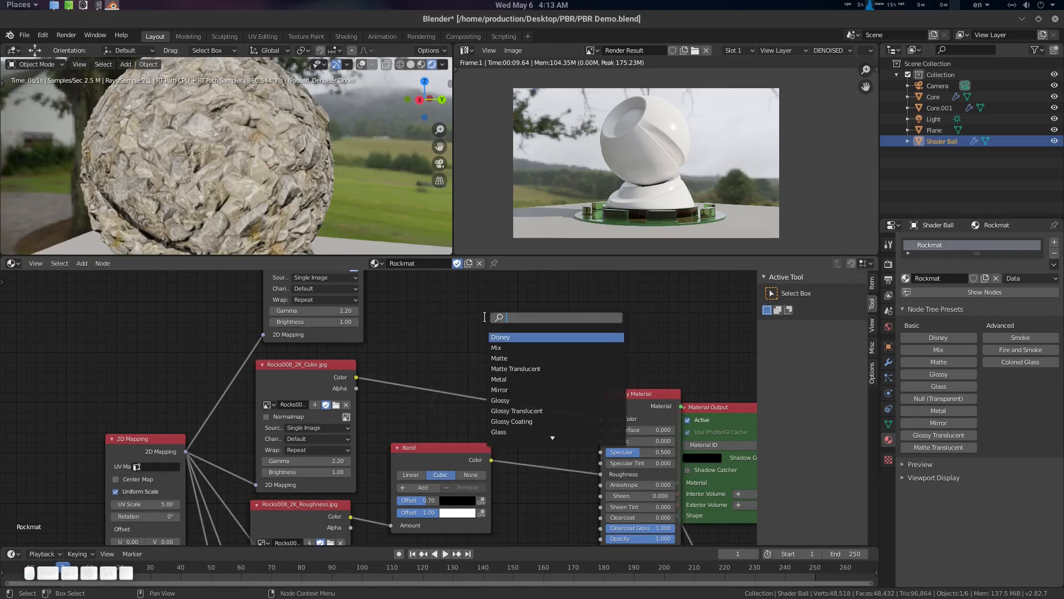
text(mix)
key(Return)
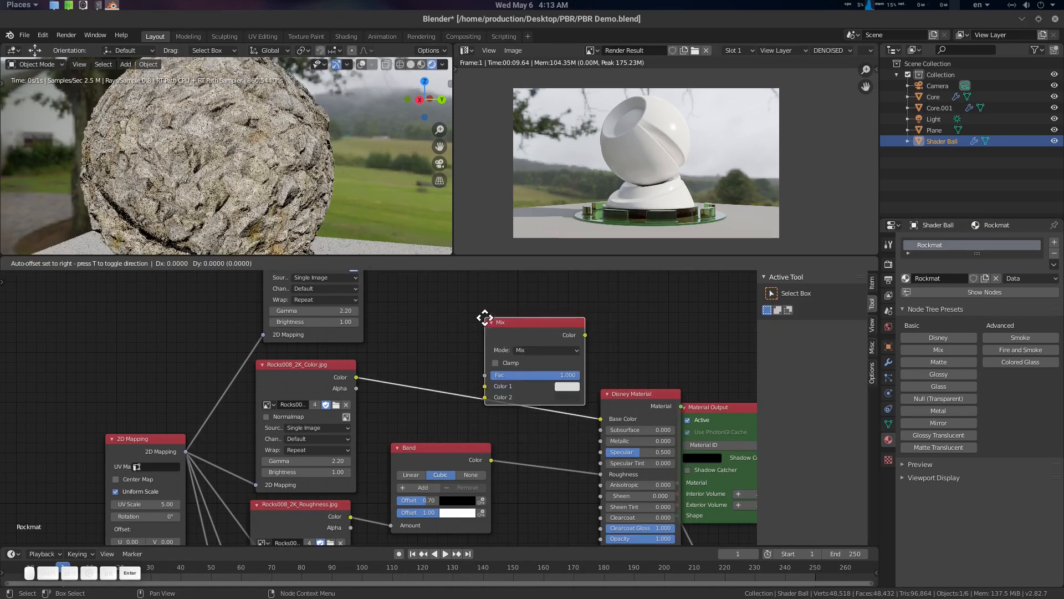
click(488, 283)
Connect the Color image's Color output to the Mix node's Color 2 and the AmbientOcclusion image's Color output to Color 1
middle_drag(406, 367, 398, 397)
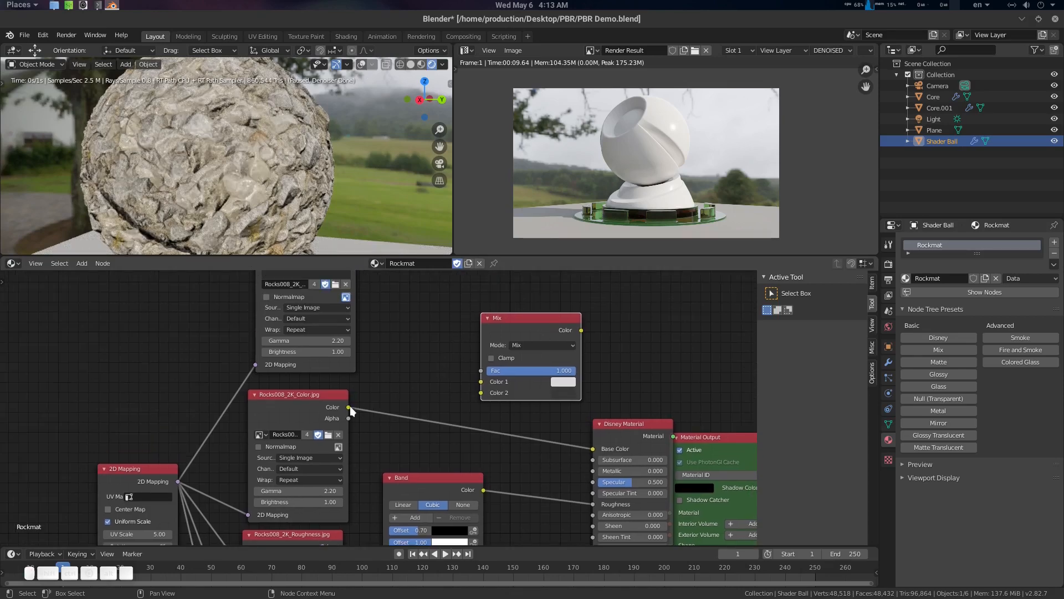
drag(348, 408, 483, 400)
middle_drag(465, 370, 472, 422)
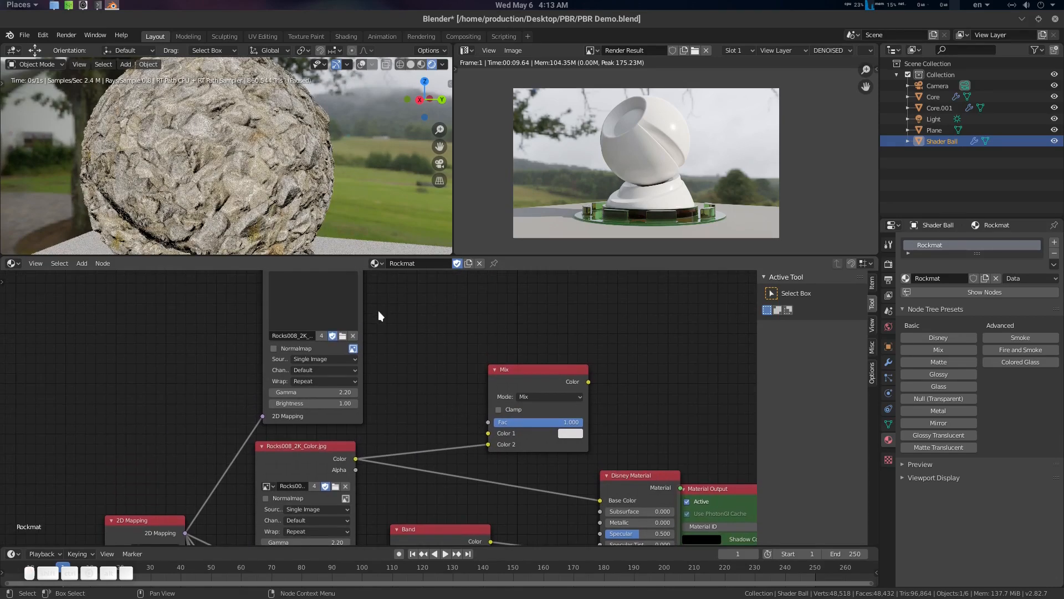
scroll(382, 317, down, 1)
middle_drag(381, 317, 386, 338)
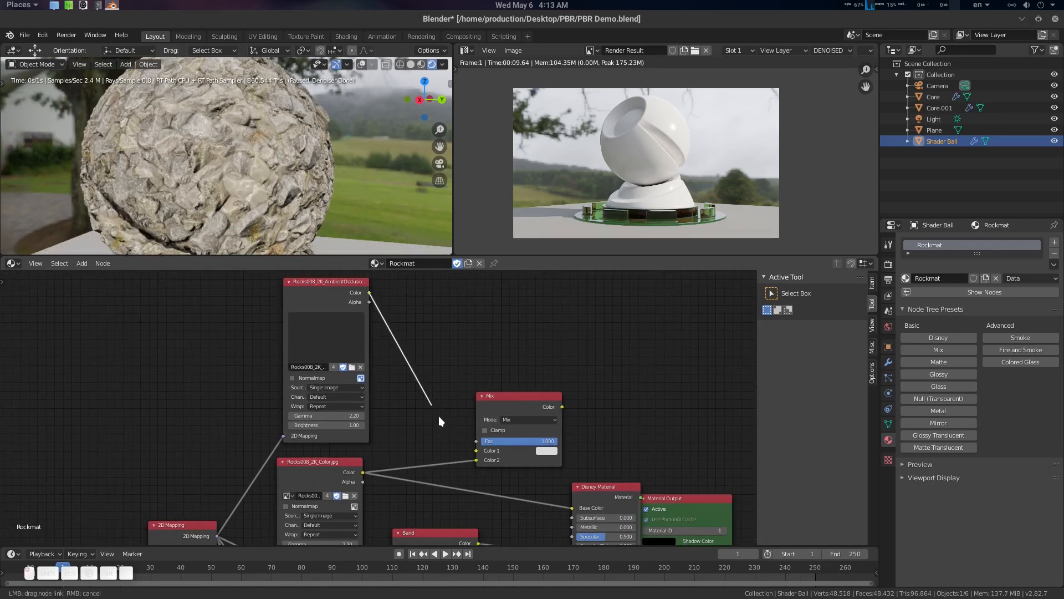
drag(439, 421, 477, 441)
Set the Mix node's mode to Multiply and connect its Color output to the Disney Material's Base Color
click(536, 420)
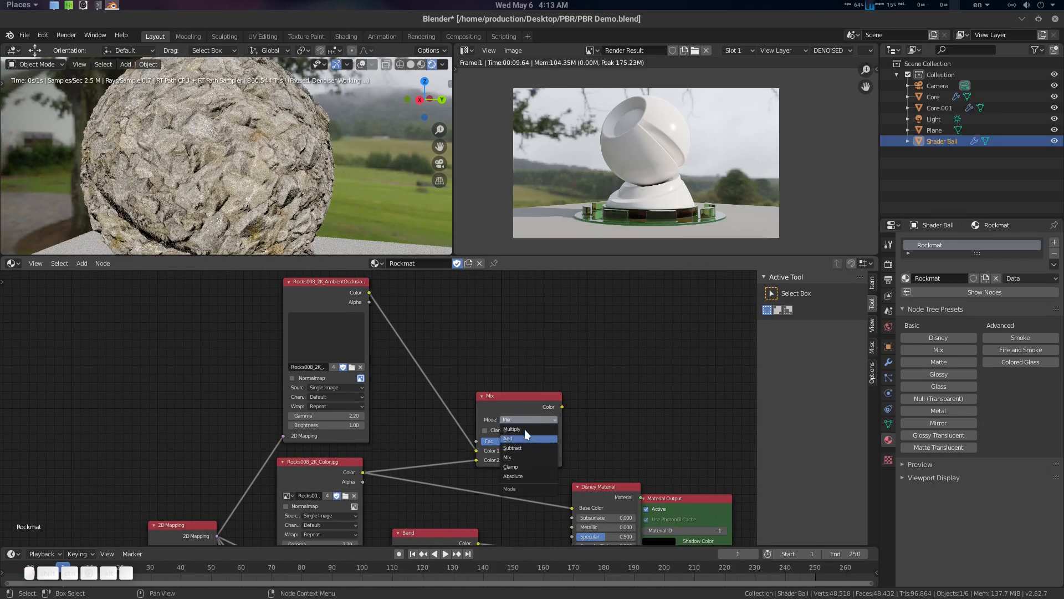
click(524, 428)
middle_drag(495, 392, 518, 317)
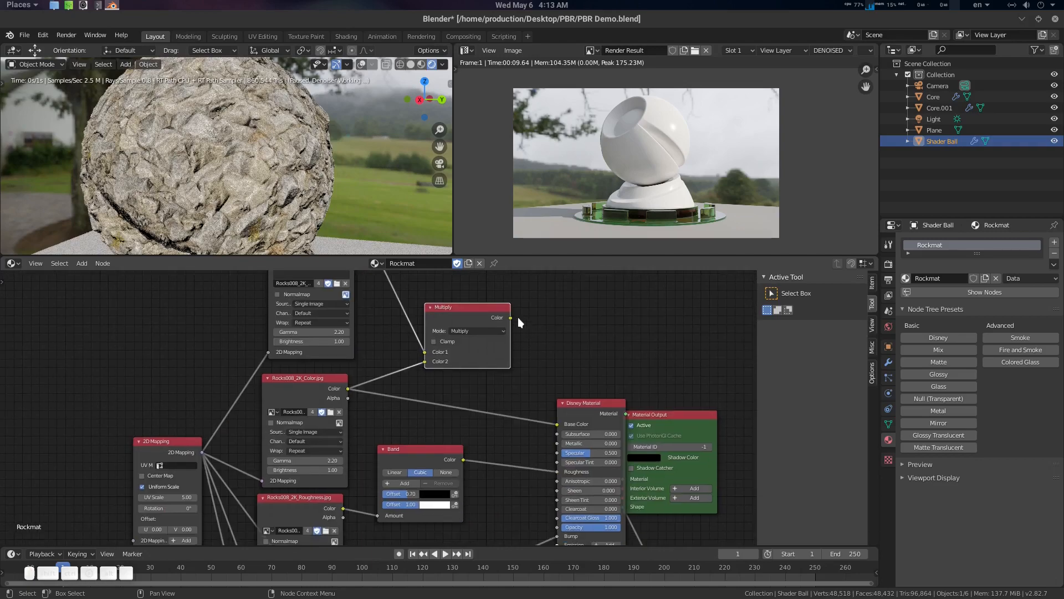
drag(557, 425, 557, 424)
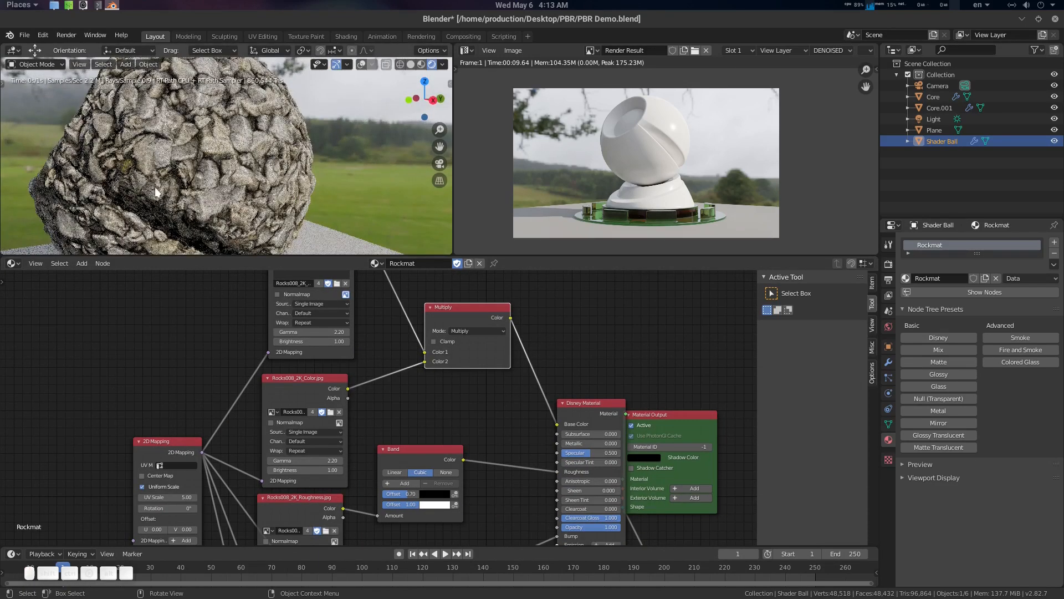
Move the Multiply node closer to the Disney Material and shift the AmbientOcclusion image node away from it
drag(444, 313, 470, 351)
middle_drag(421, 299, 479, 381)
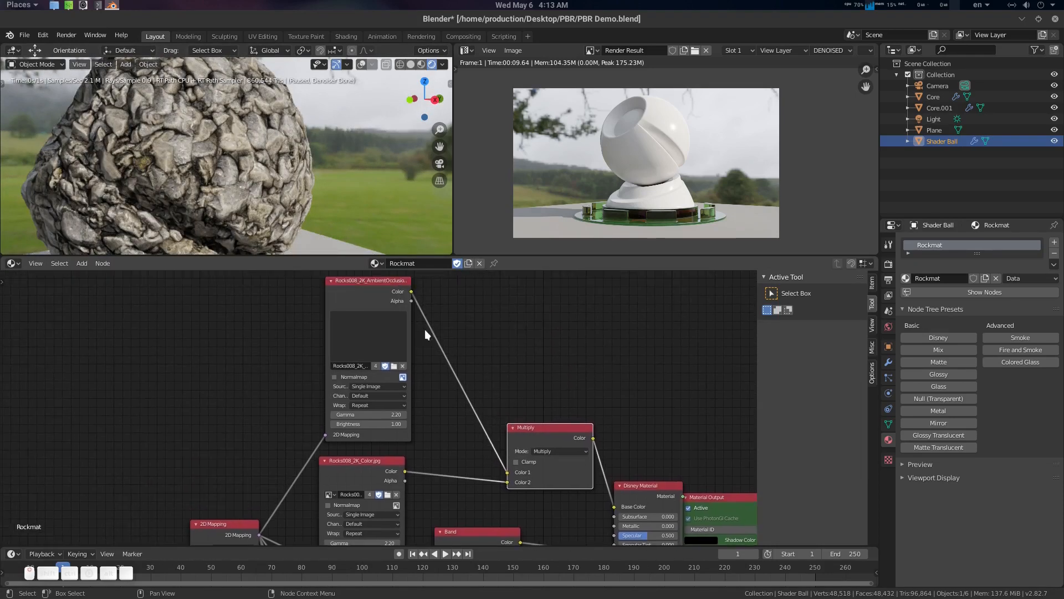
drag(375, 283, 326, 286)
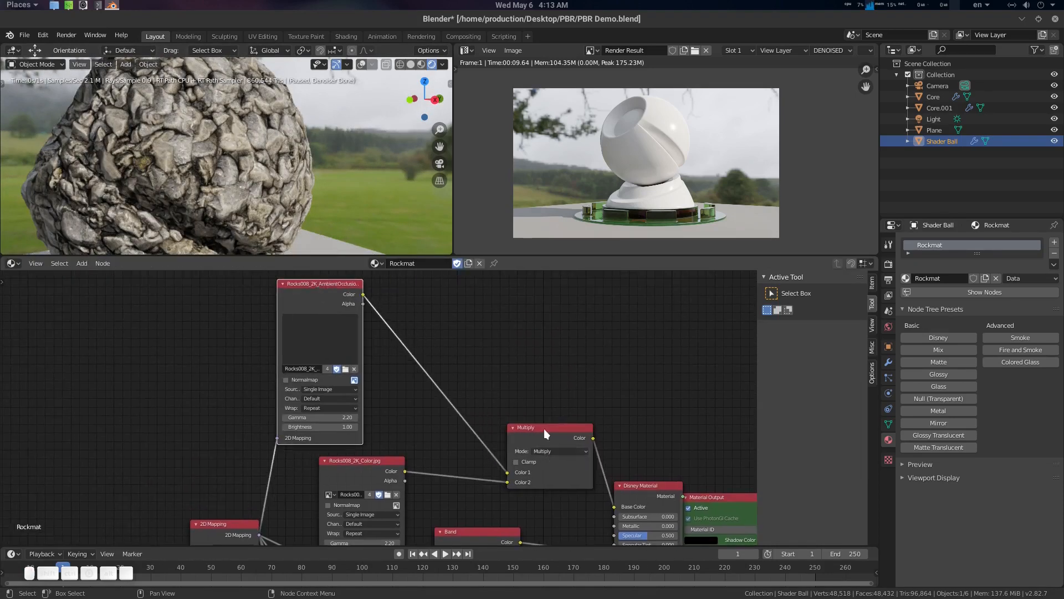
Insert a Vector Math node in Multiply mode between the AmbientOcclusion image's Color output and the color Multiply node's Color 1
click(471, 347)
key(shift+a)
click(471, 341)
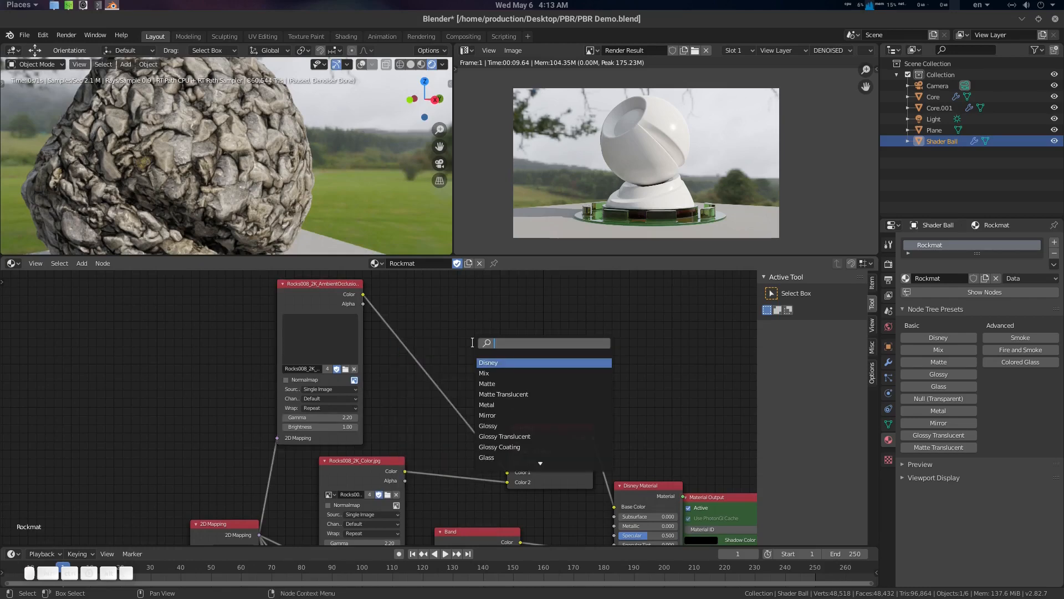
text(vec)
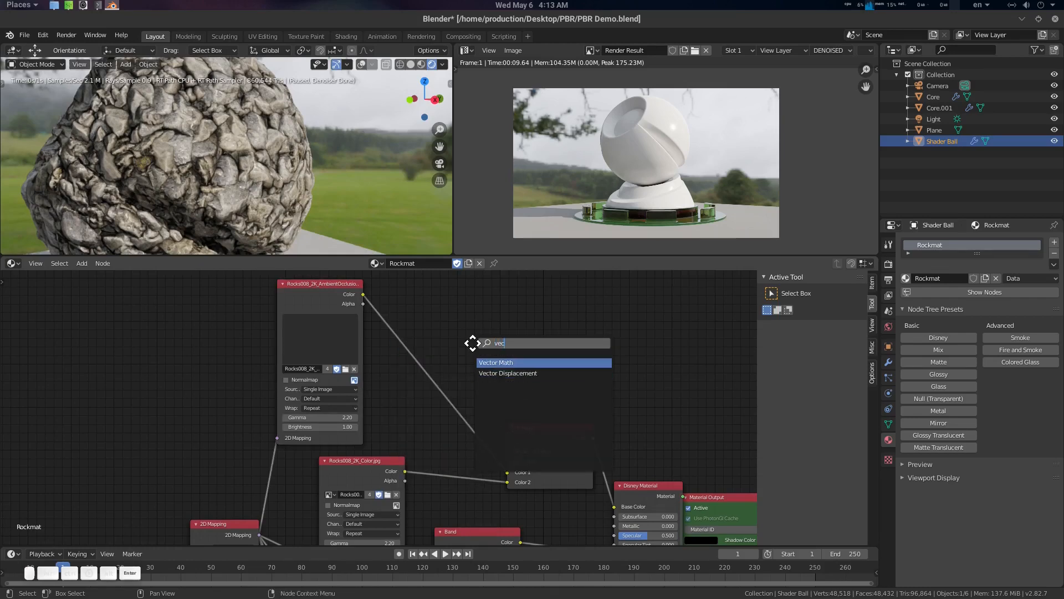
key(Return)
drag(421, 361, 421, 361)
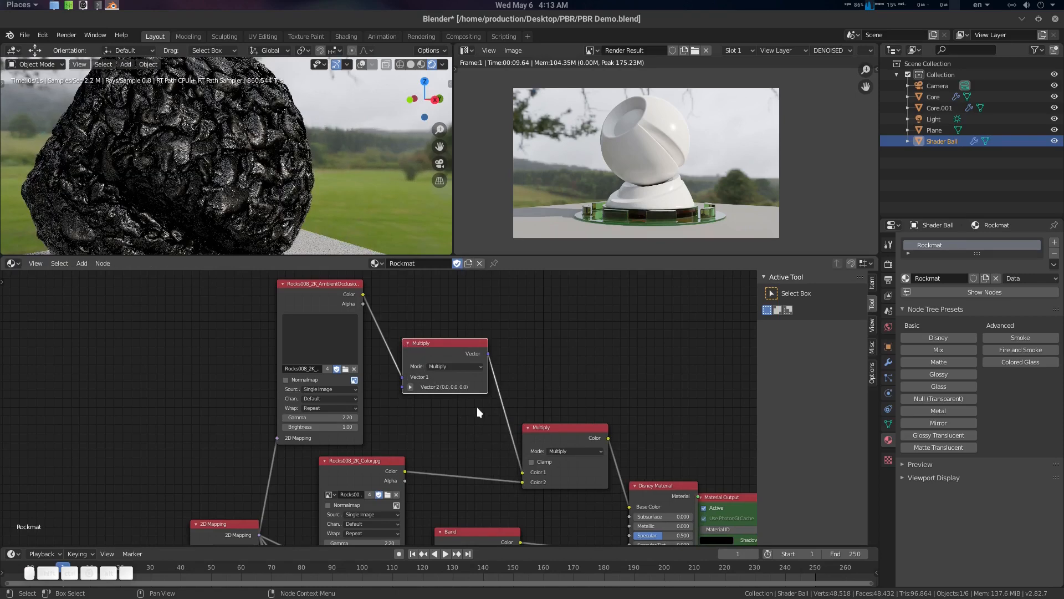
Expand Vector 2 on the vector Multiply node, set its X, Y and Z to 0.540, and check the rock surface in the viewport
click(411, 387)
scroll(477, 410, up, 2)
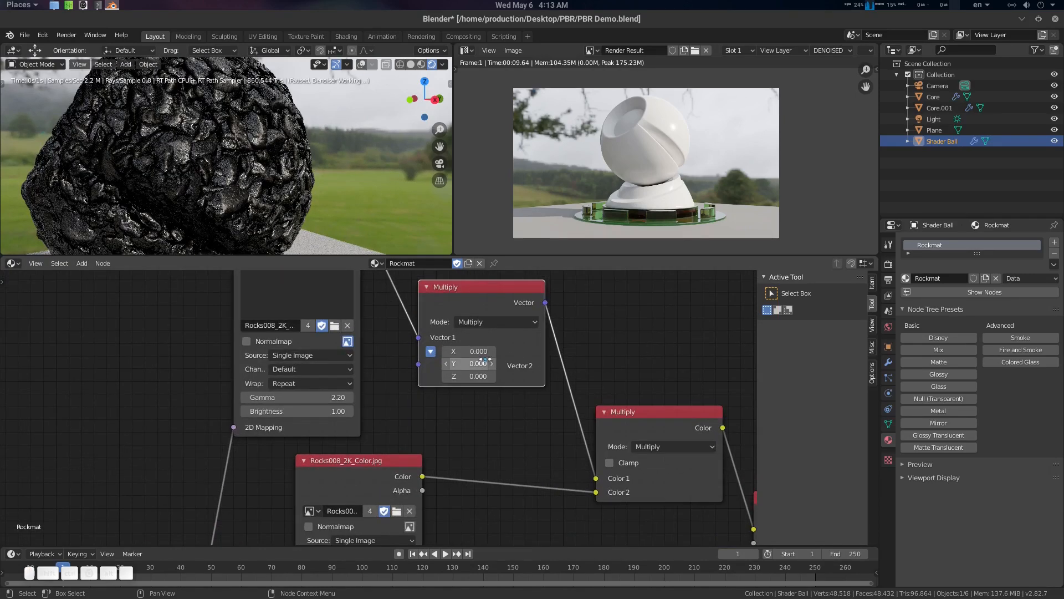
drag(469, 351, 511, 376)
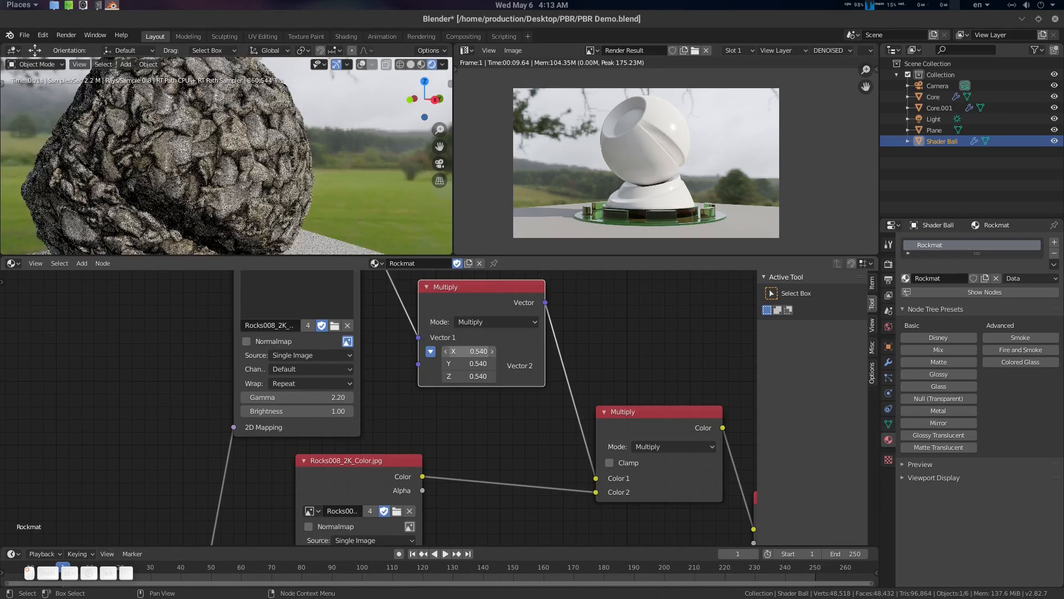
middle_drag(268, 175, 114, 175)
scroll(263, 158, up, 5)
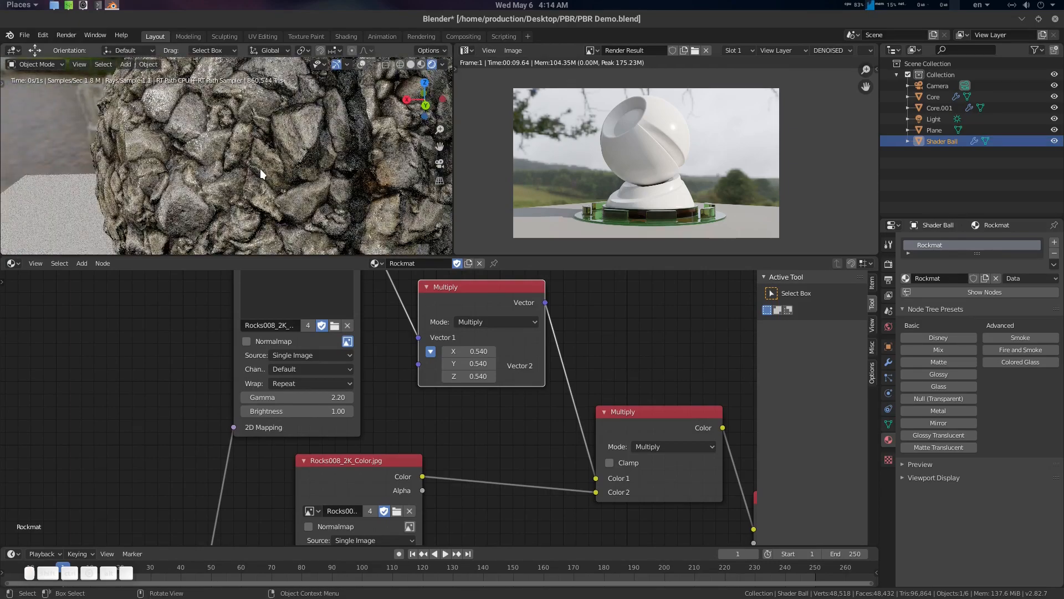
key(KP_0)
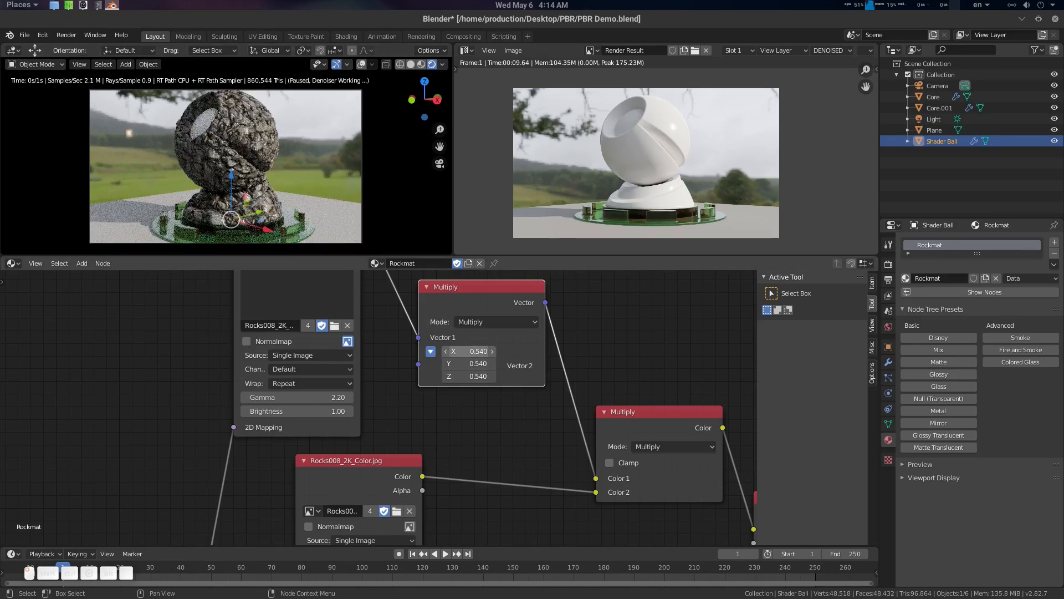
Set the vector Multiply node's Vector 2 to 0.840 on X, Y and Z and check the result through the camera
drag(477, 351, 505, 350)
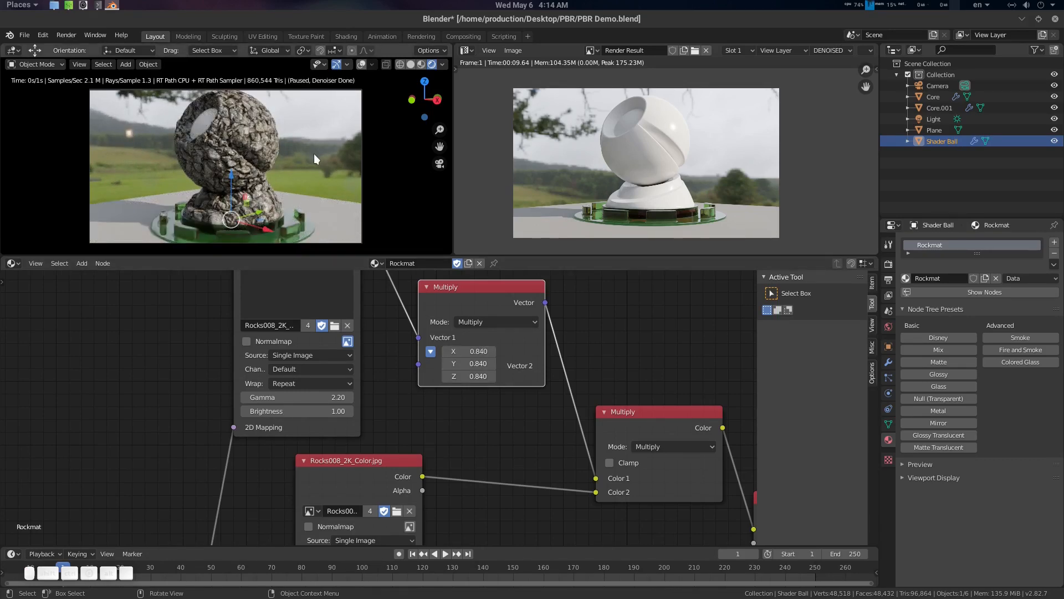
scroll(315, 155, up, 5)
middle_drag(331, 150, 297, 175)
scroll(279, 173, down, 4)
key(KP_0)
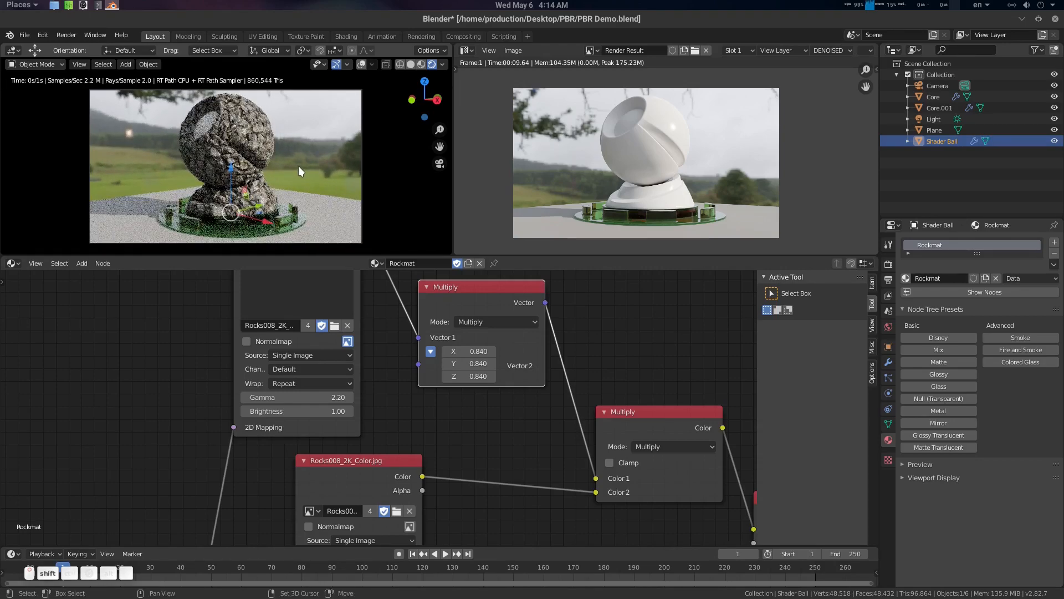
Render the image from the camera and enlarge the render result to fill the window
key(F12)
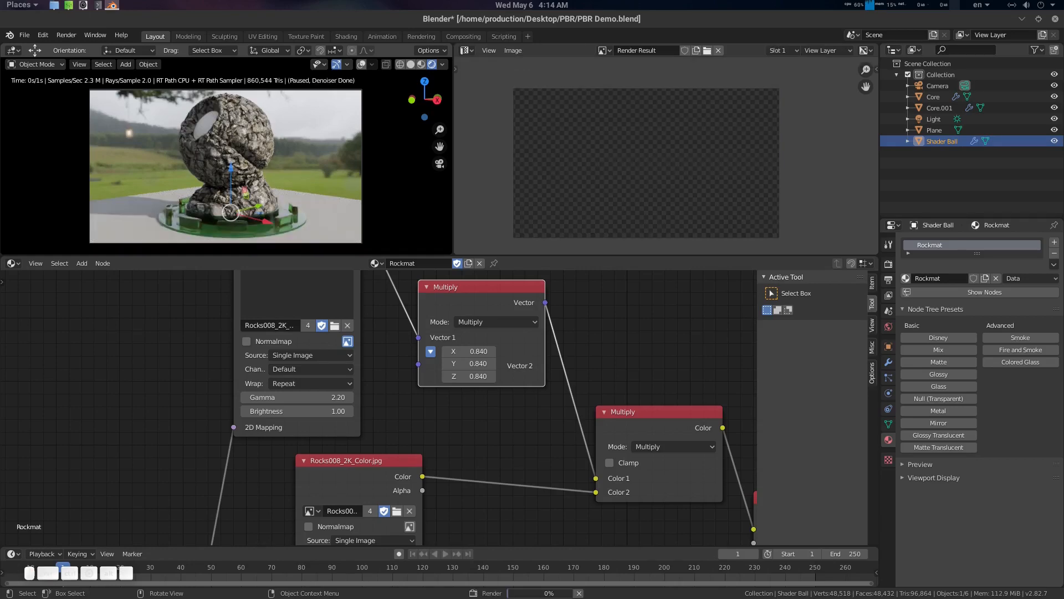
key(ctrl+space)
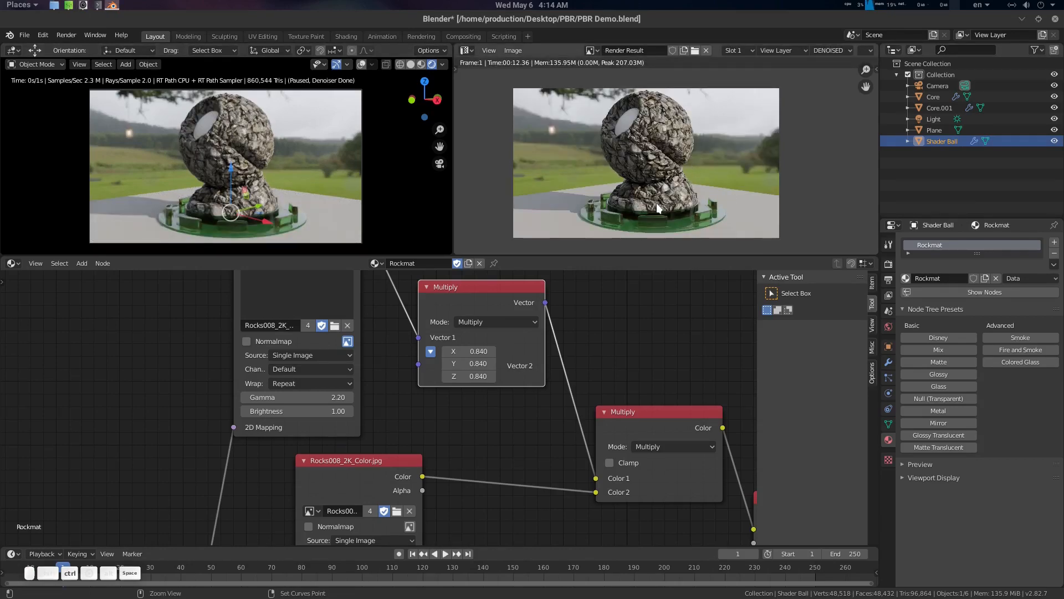
scroll(560, 288, up, 5)
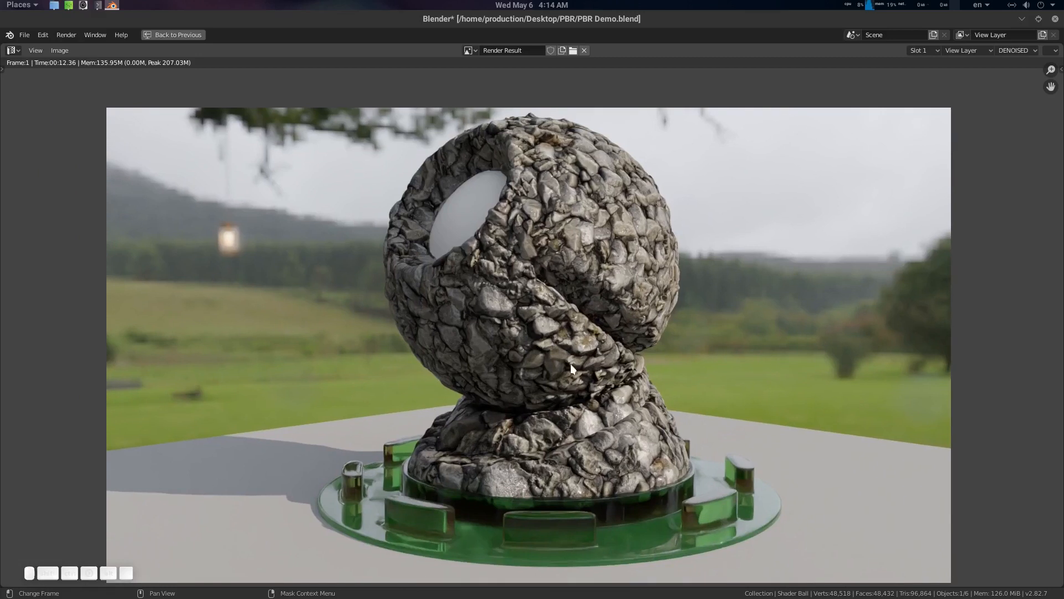
Compare the render's Combined pass with its DENOISED pass, then restore the full editor layout
click(1013, 51)
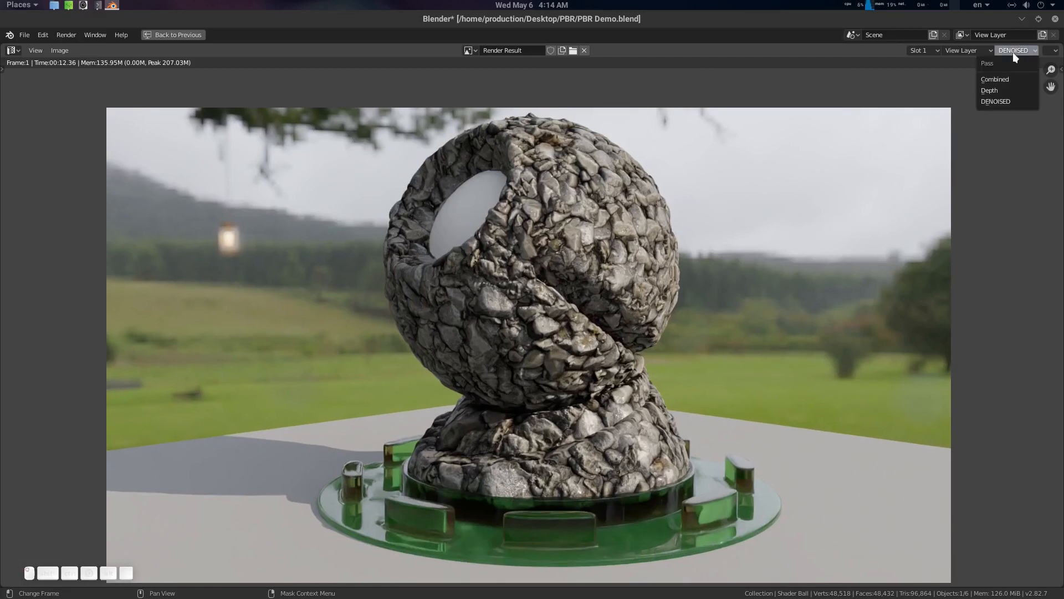
click(1003, 80)
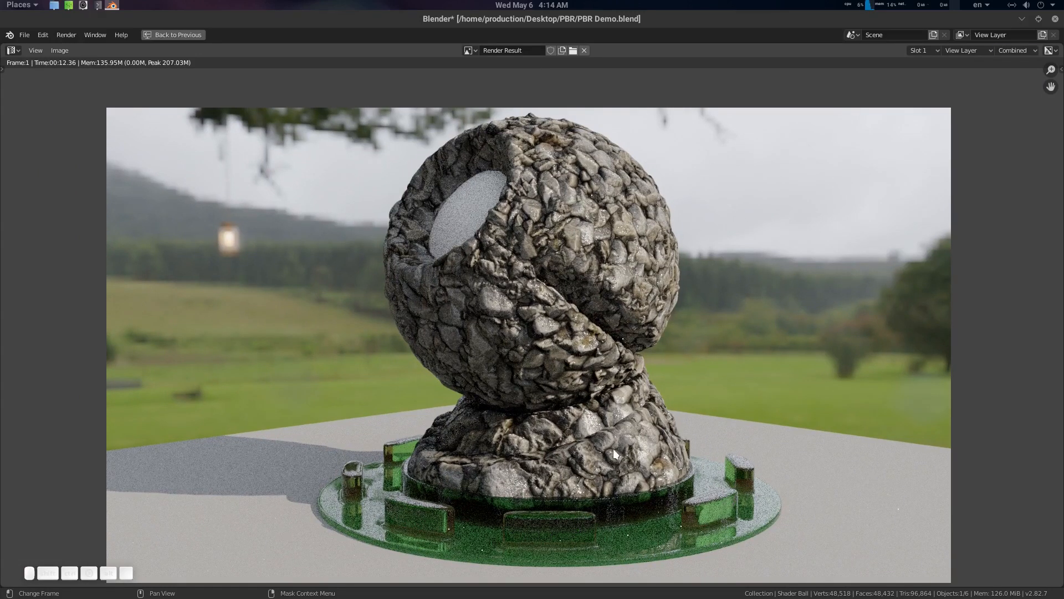
click(1015, 51)
click(1006, 103)
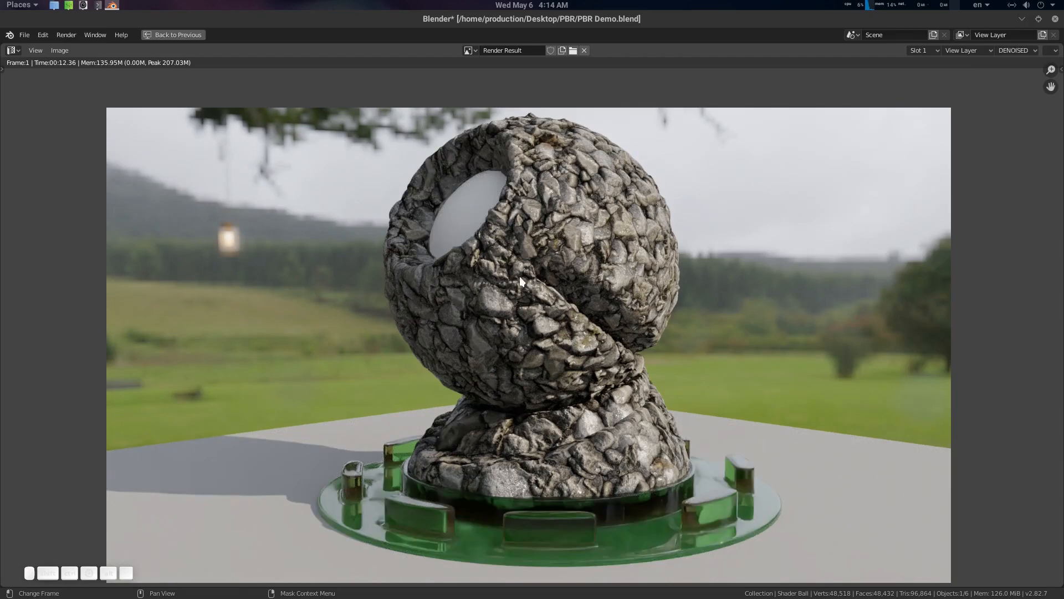
key(ctrl+space)
key(ctrl+space)
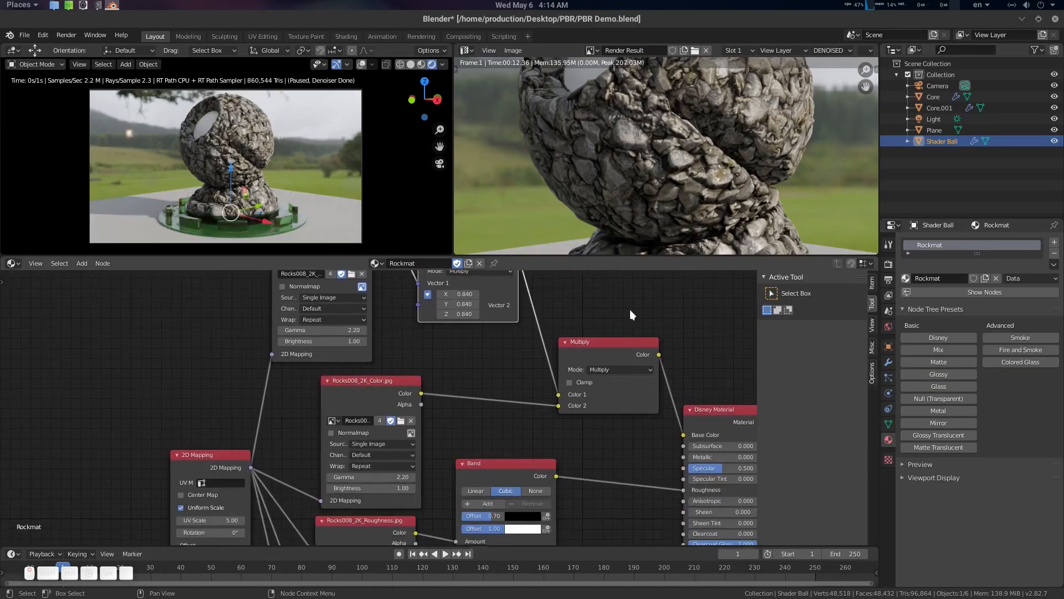
Move the Rocks008_2K_Color image node slightly away from the Roughness image node
middle_drag(505, 354, 547, 266)
scroll(471, 345, up, 5)
middle_drag(470, 345, 495, 329)
middle_drag(502, 382, 497, 437)
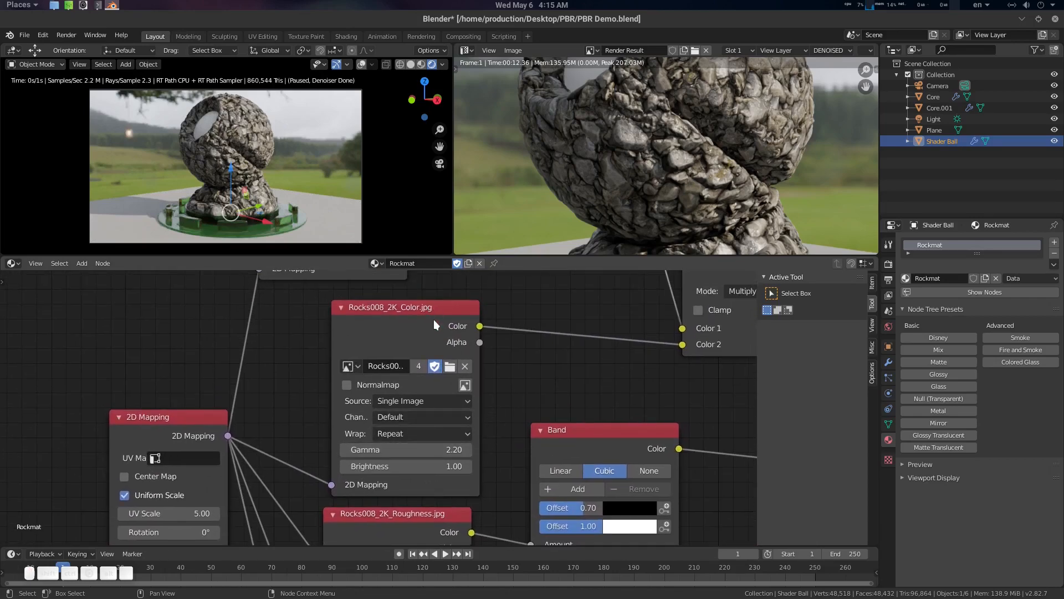
drag(433, 319, 428, 311)
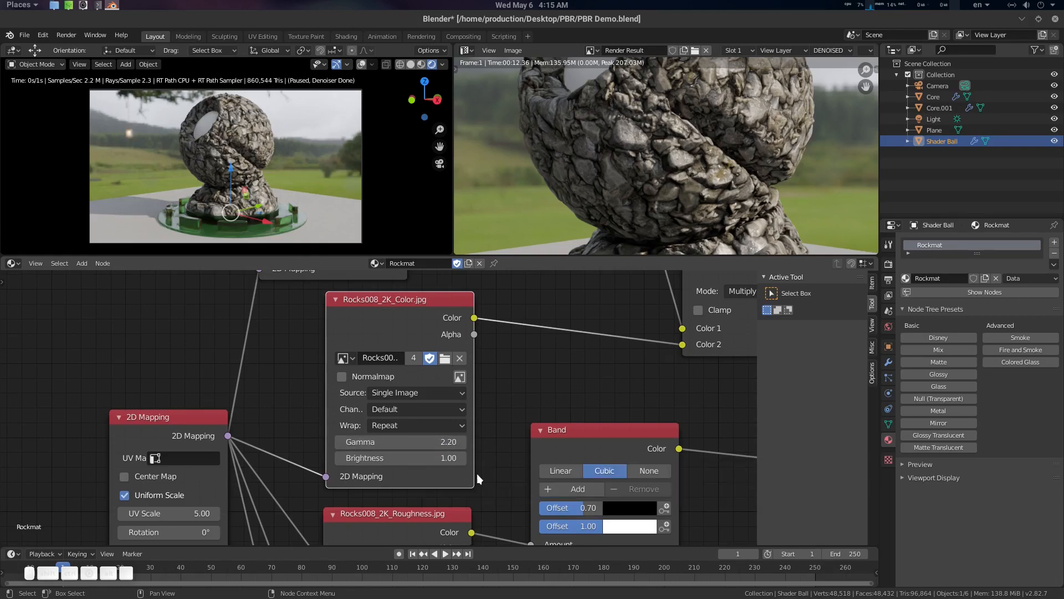
Examine the Roughness image's Gamma, the Band node and the Normal image's settings in the Rockmat node tree
shift+scroll(471, 443, down, 5)
middle_drag(495, 447, 493, 379)
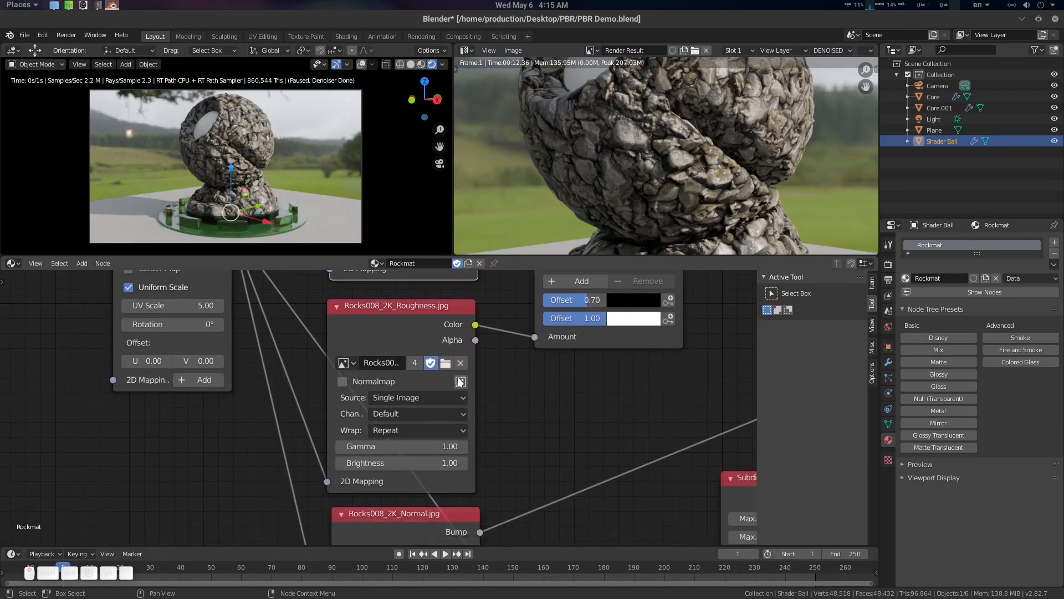
middle_drag(545, 413, 477, 439)
scroll(476, 439, down, 2)
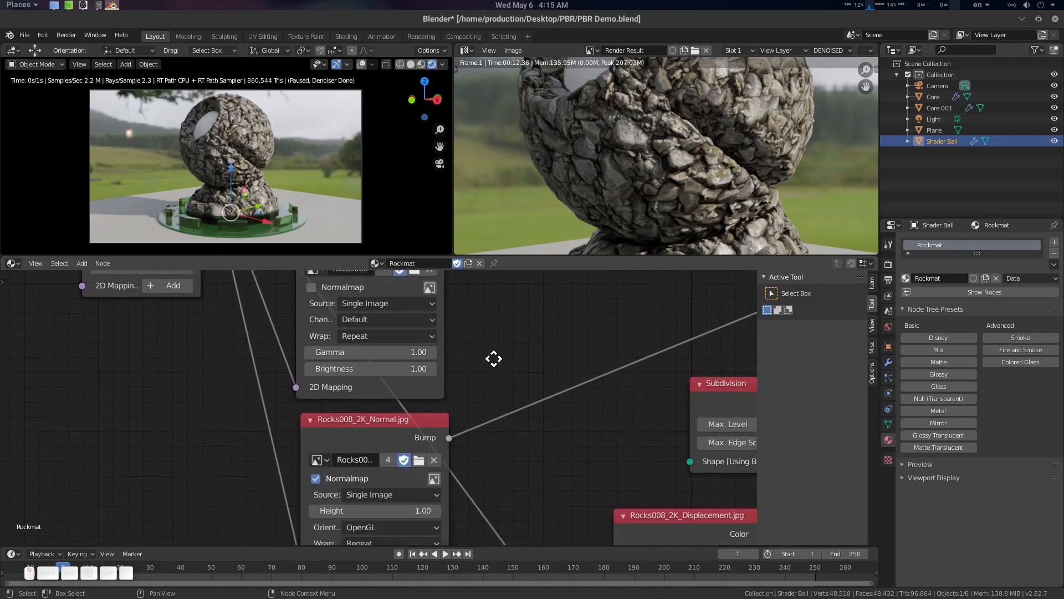
shift+scroll(475, 359, up, 1)
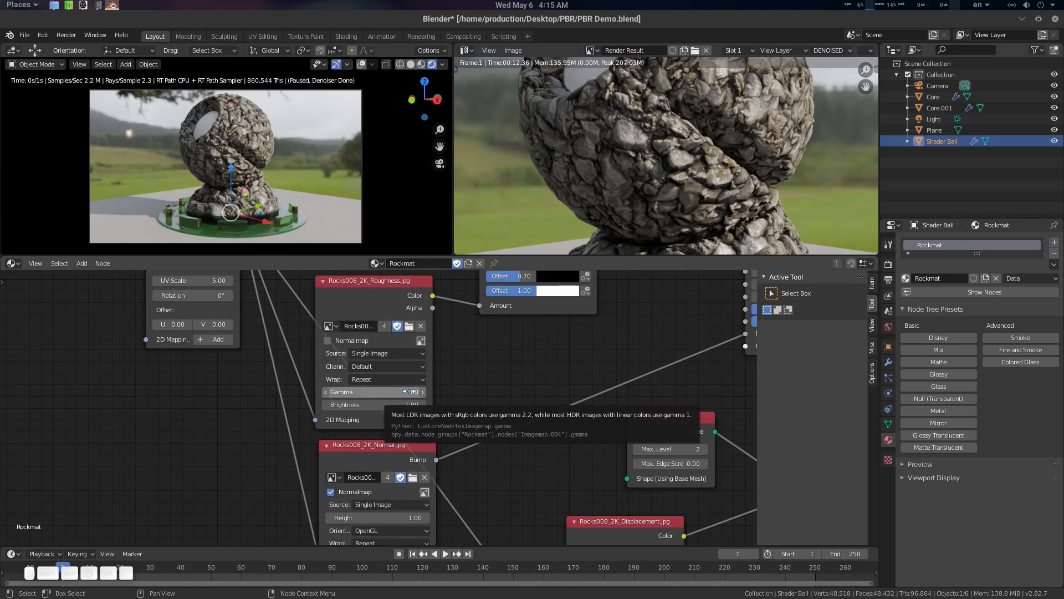
scroll(494, 376, down, 3)
middle_drag(503, 363, 459, 454)
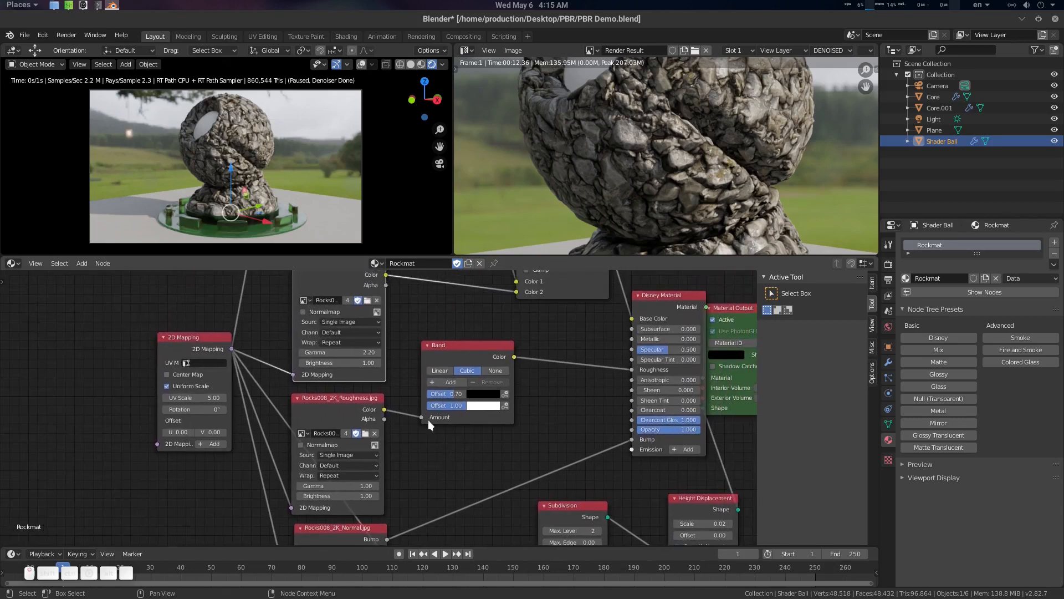
scroll(548, 415, up, 2)
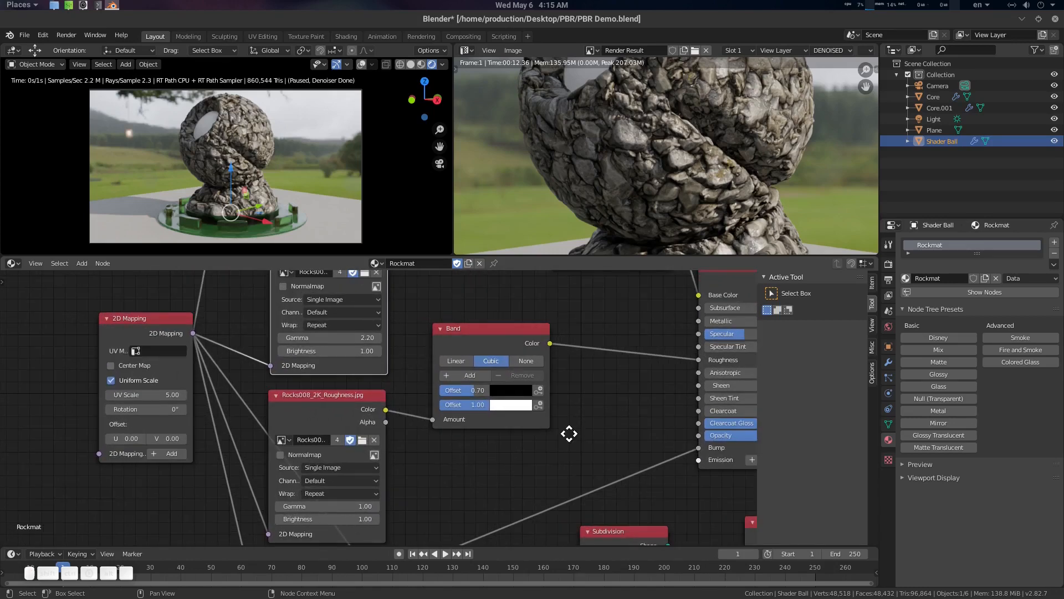
middle_drag(571, 435, 610, 469)
scroll(427, 422, up, 3)
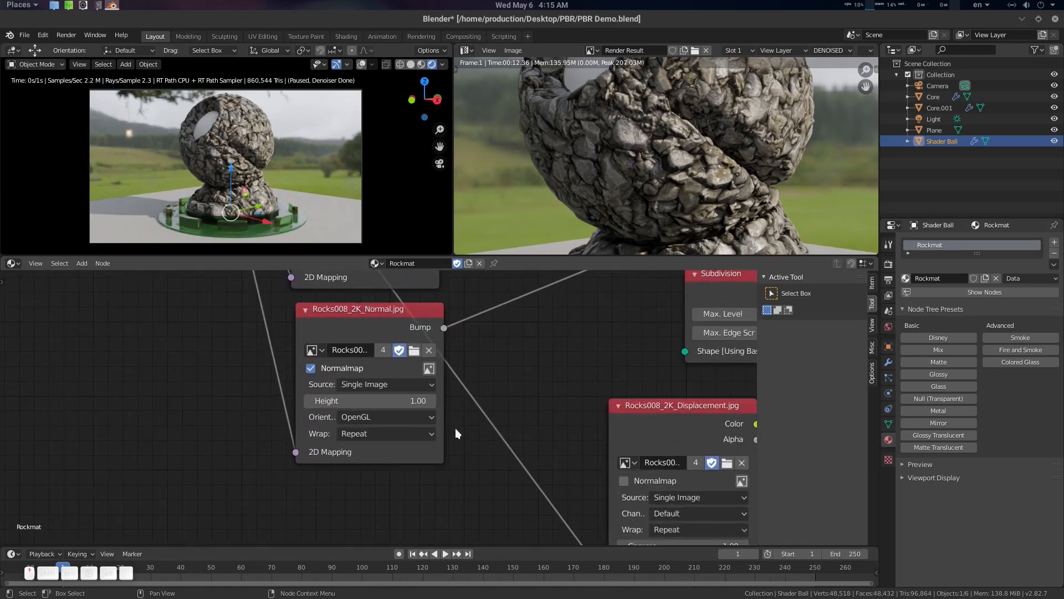
middle_drag(454, 430, 468, 451)
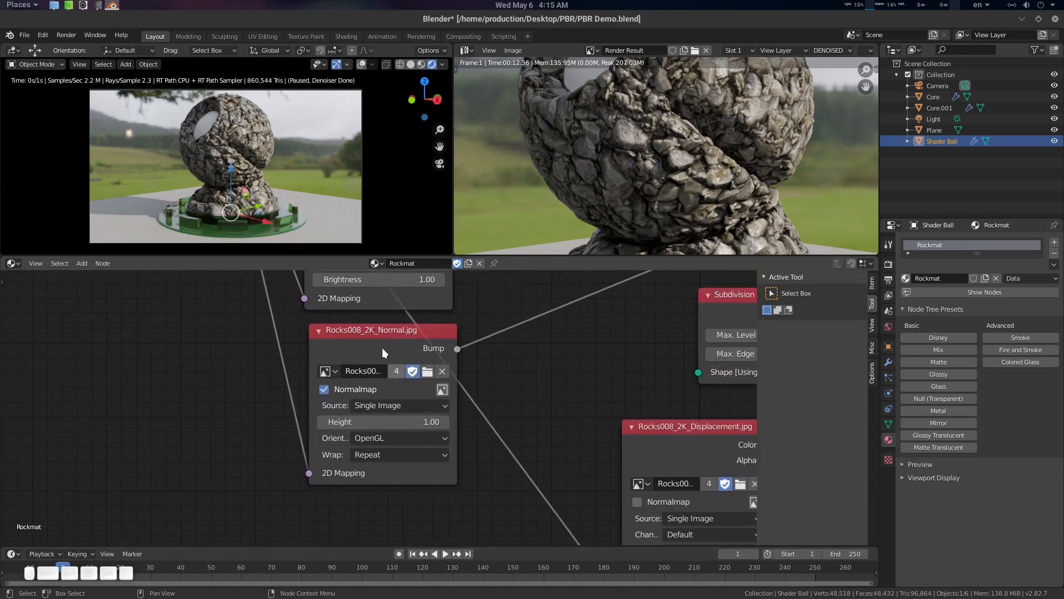
Switch the Normalmap option of the Rocks008_2K_Normal image node off and back on
click(325, 389)
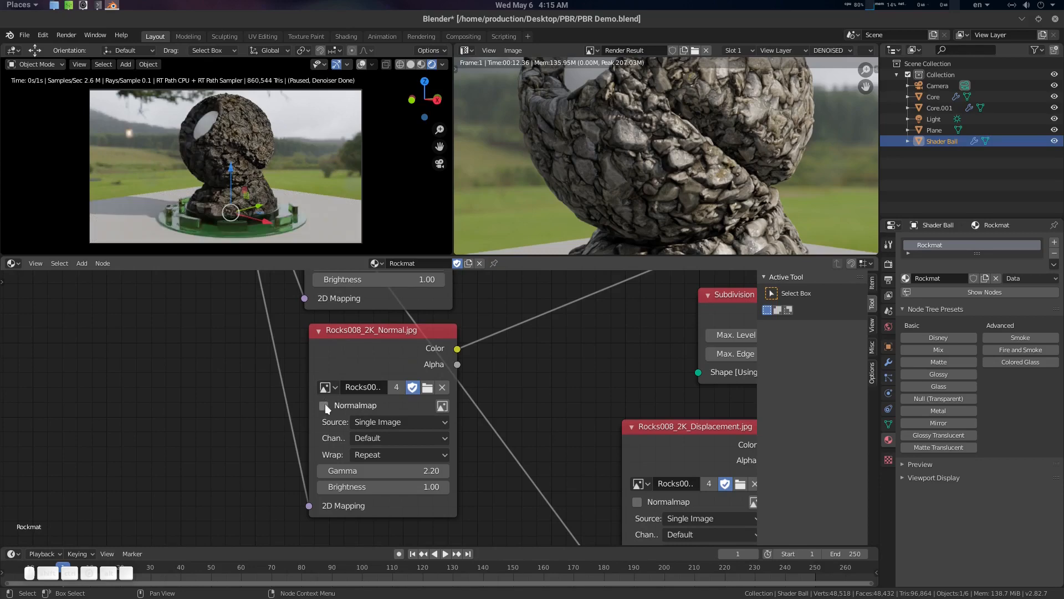
click(324, 405)
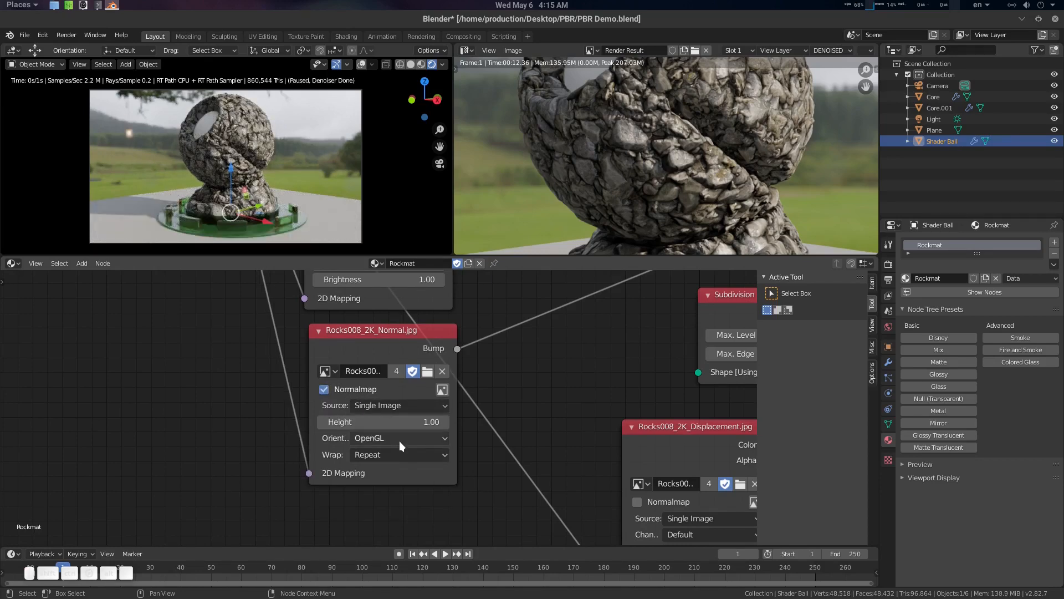
scroll(507, 410, down, 1)
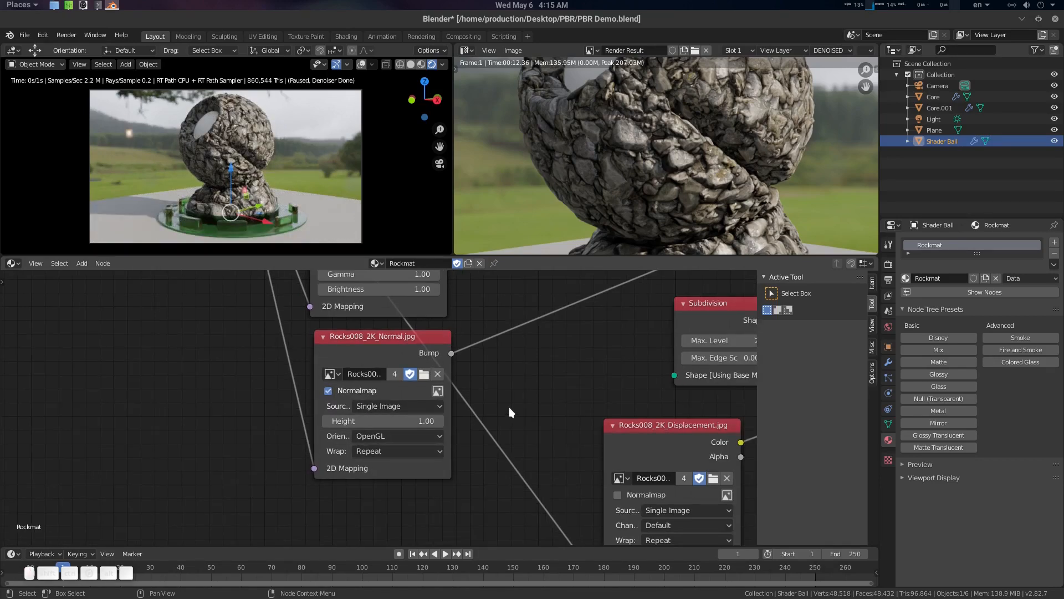
scroll(510, 407, down, 1)
middle_drag(510, 406, 516, 379)
scroll(530, 418, up, 1)
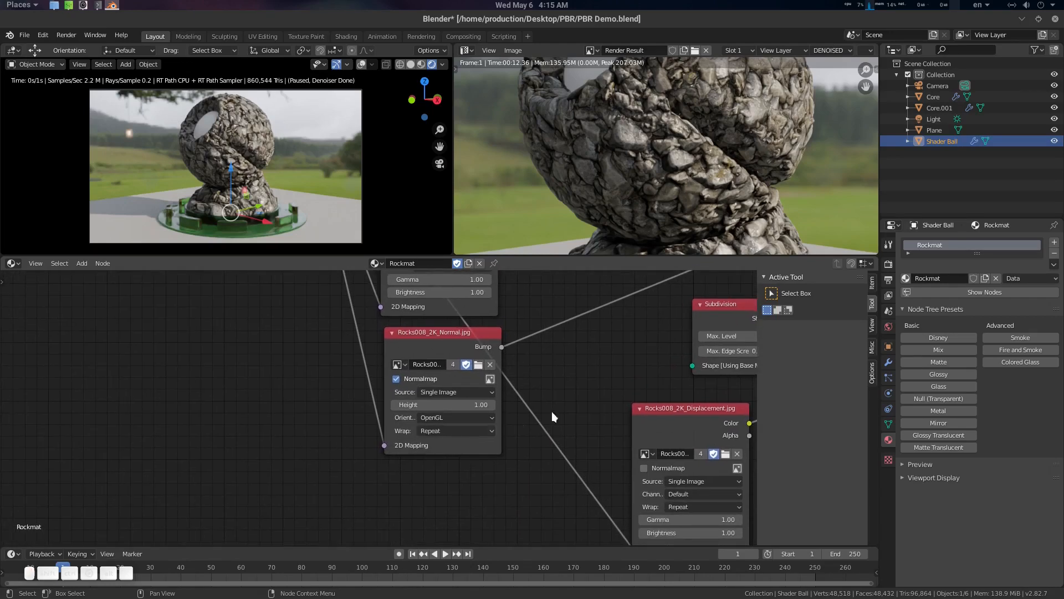
Duplicate the Rocks008_2K_Displacement image node and place the copy below the Normal image node
middle_drag(564, 408, 469, 335)
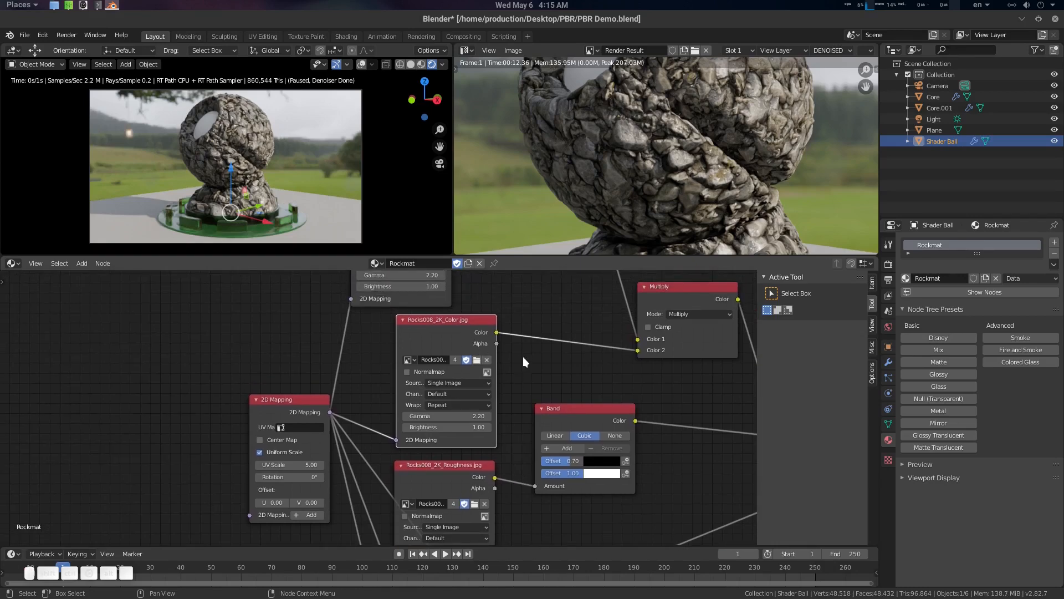
middle_drag(600, 430, 456, 225)
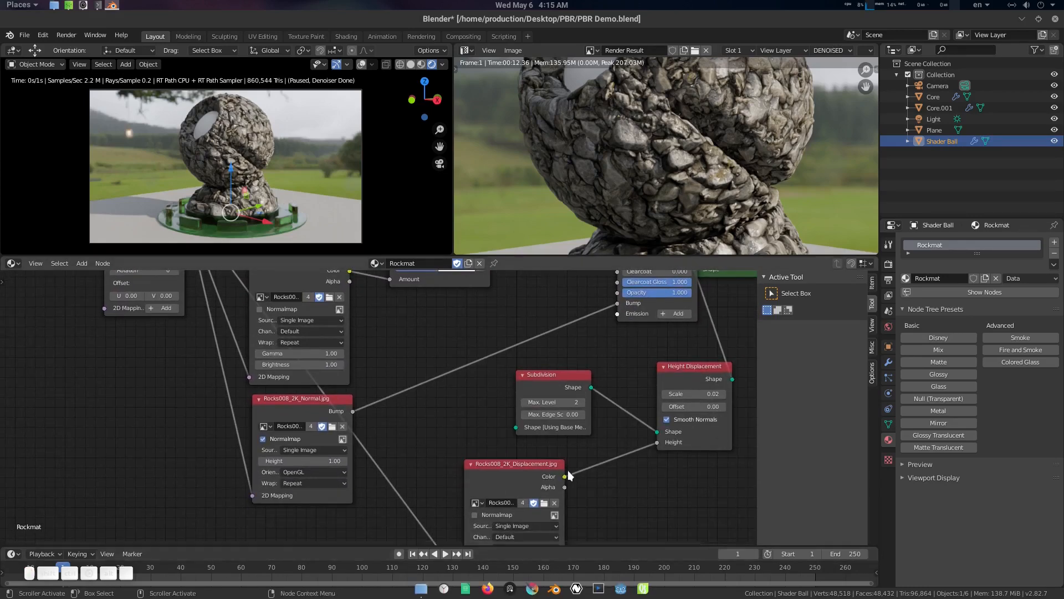
middle_drag(570, 475, 610, 394)
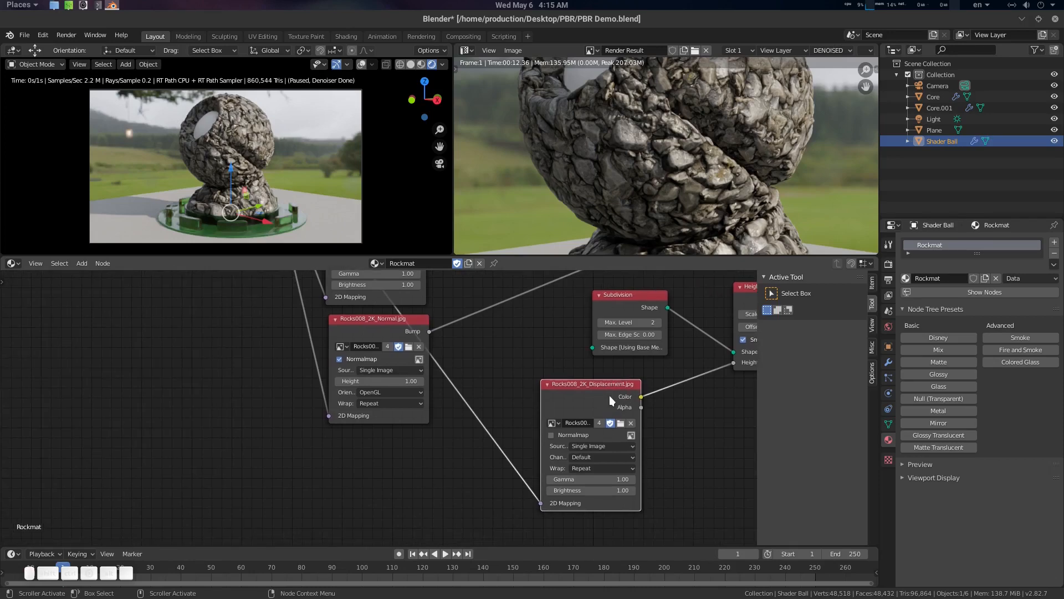
key(shift+d)
click(461, 469)
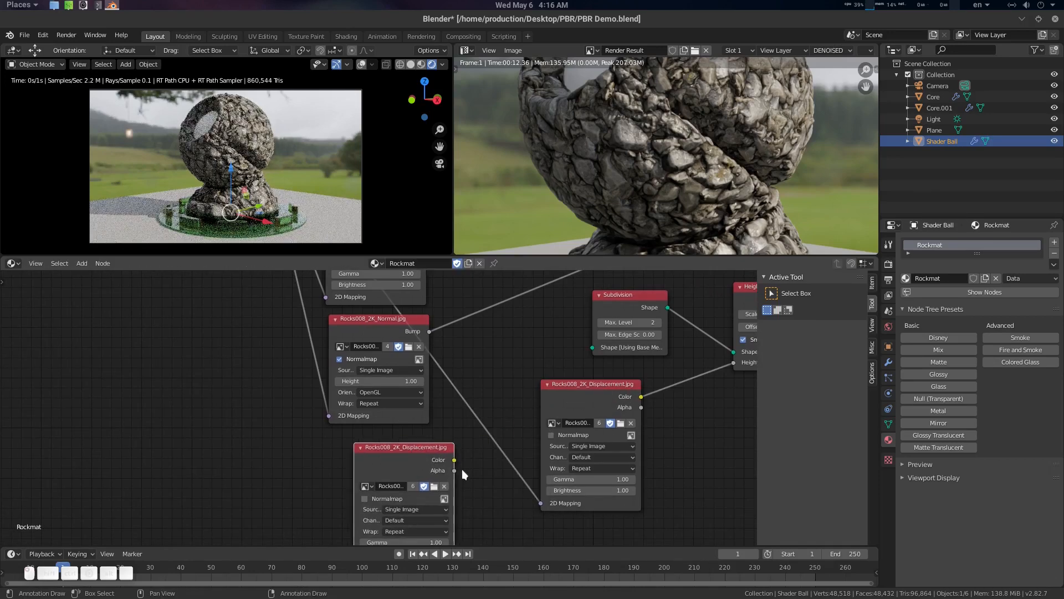
middle_drag(470, 463, 502, 445)
scroll(357, 432, down, 2)
middle_drag(359, 443, 398, 488)
scroll(371, 420, down, 3)
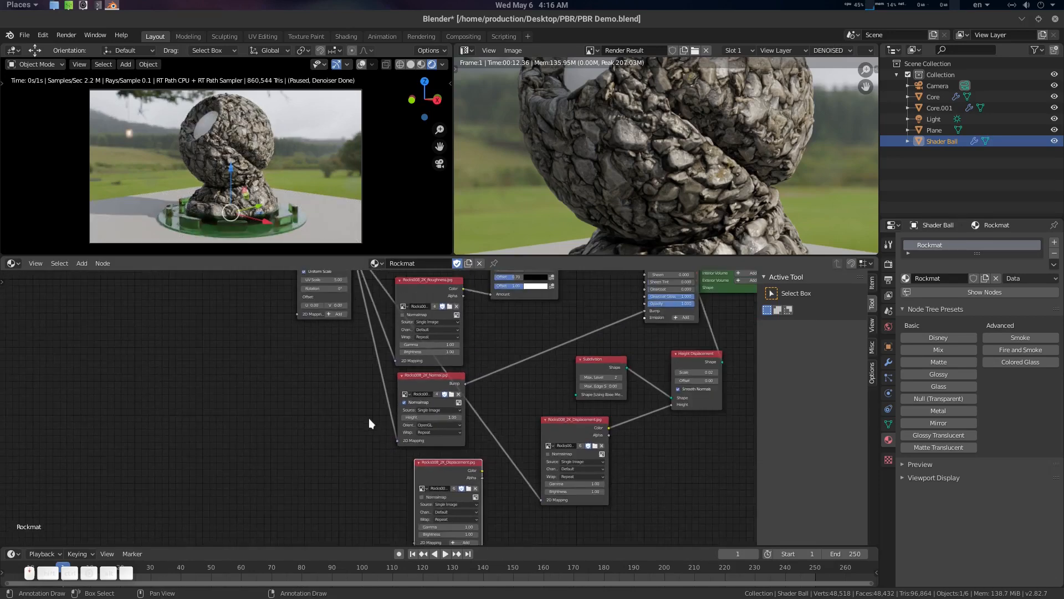
scroll(368, 418, down, 1)
middle_drag(360, 423, 365, 446)
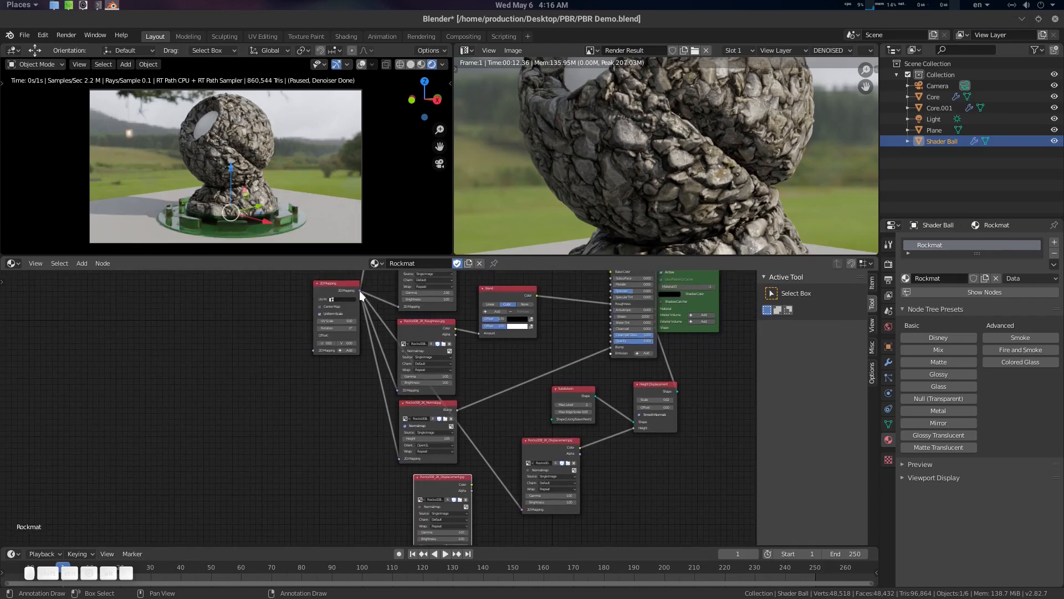
Connect the 2D Mapping node to the copied Rocks008_2K_Displacement image node and place that node below the Band node
drag(360, 292, 334, 398)
scroll(344, 404, up, 2)
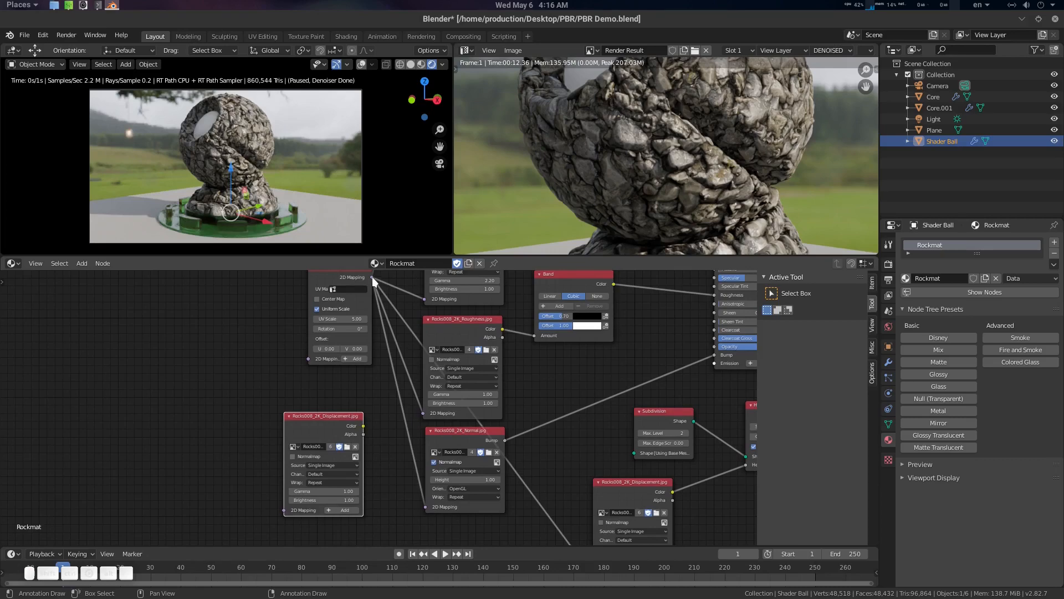
drag(372, 277, 295, 506)
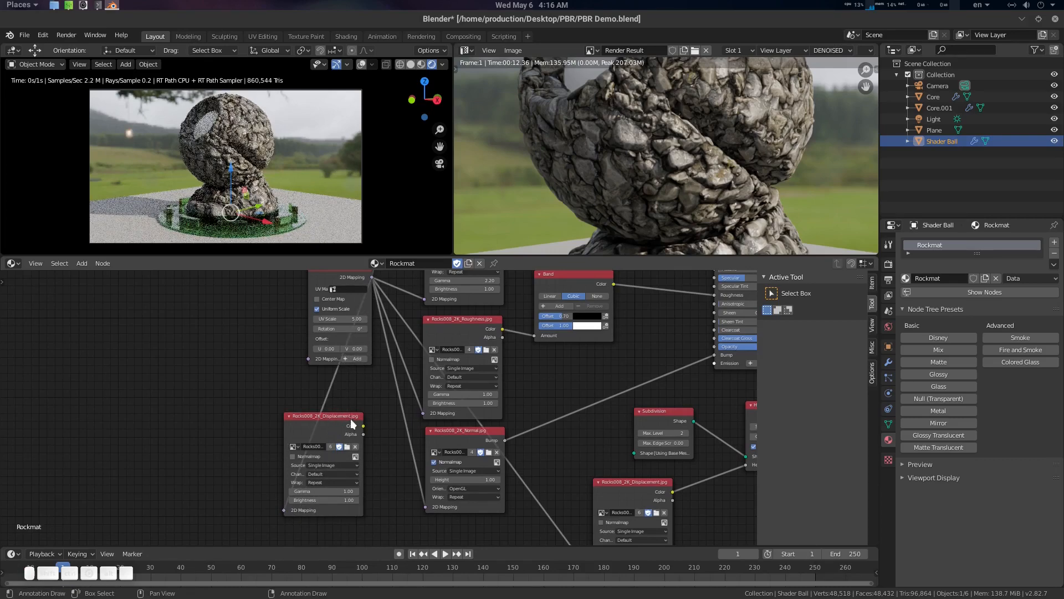
drag(350, 418, 593, 368)
middle_drag(593, 368, 492, 400)
scroll(603, 400, up, 2)
drag(699, 369, 633, 410)
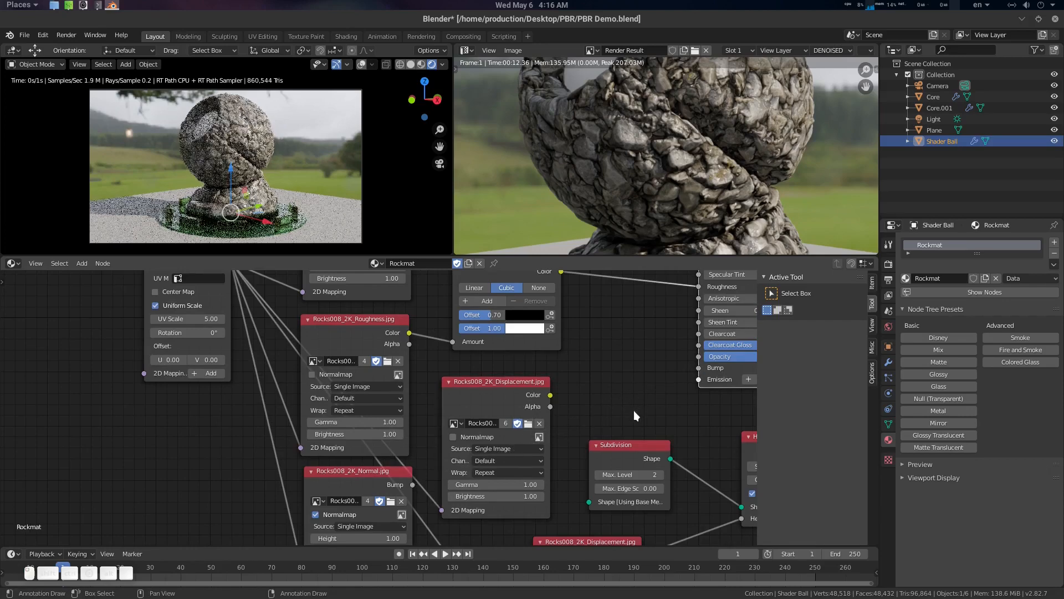
Add a Bump node between the copied Displacement image node and the Disney material
middle_drag(634, 410, 604, 407)
key(shift+a)
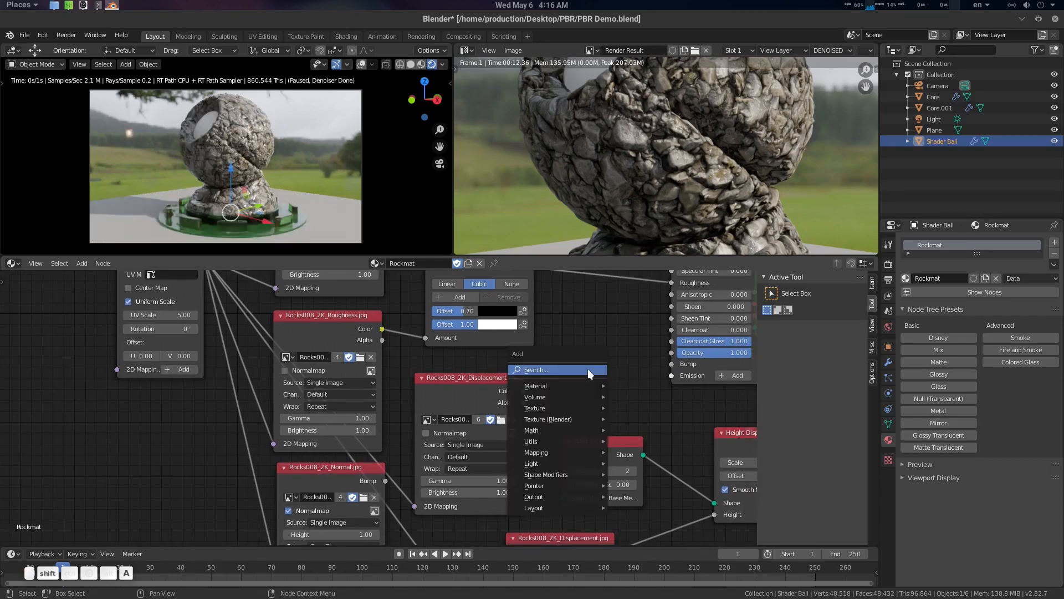
click(587, 369)
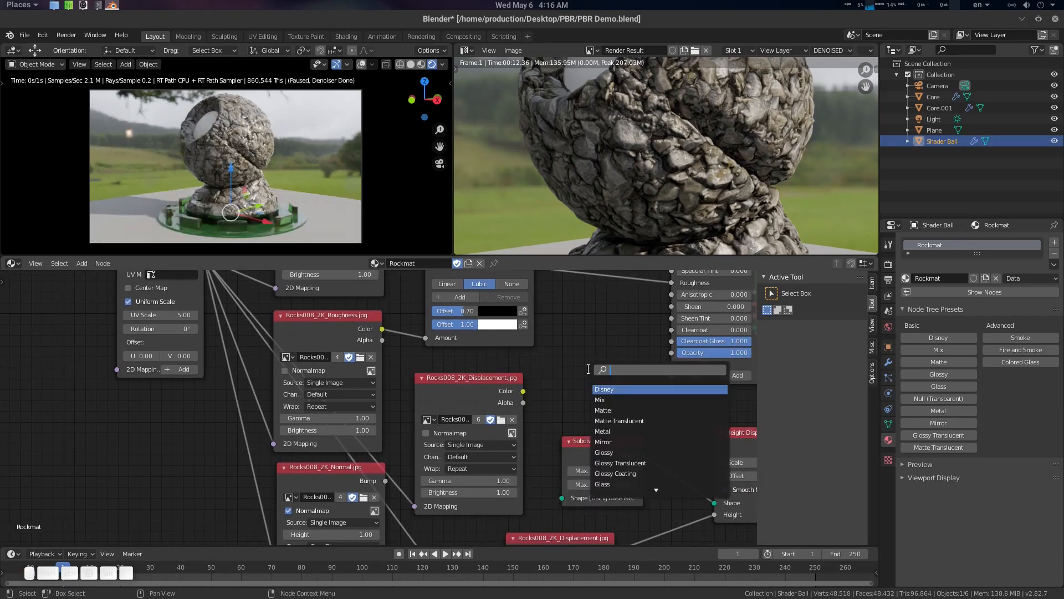
text(bum)
key(Return)
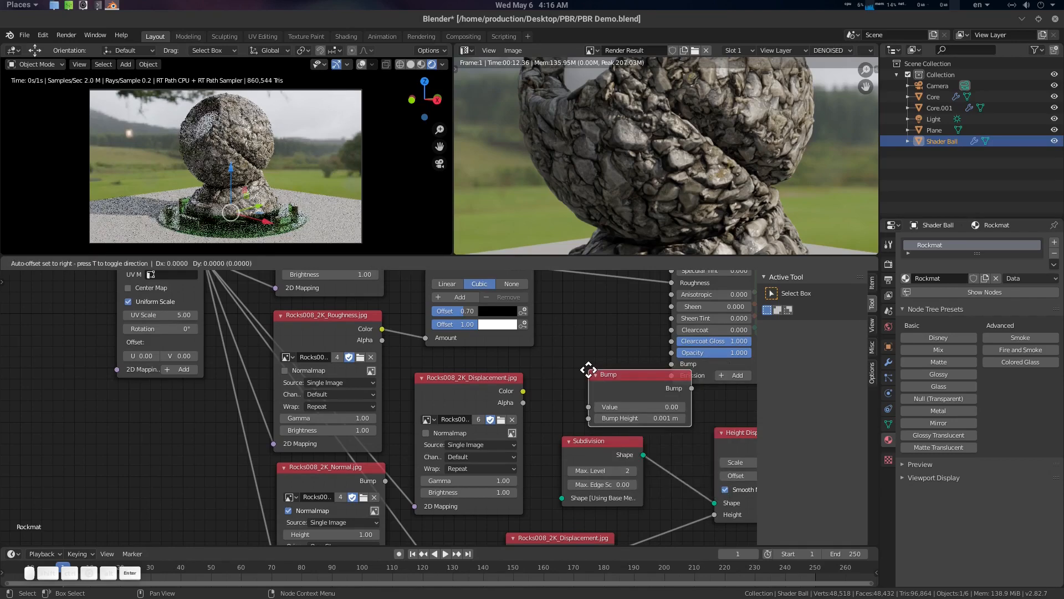
click(542, 350)
Link the copied Displacement image's Color through the Bump node's Value into the Disney Bump input, with Bump Height 0.003 m
drag(524, 395, 543, 382)
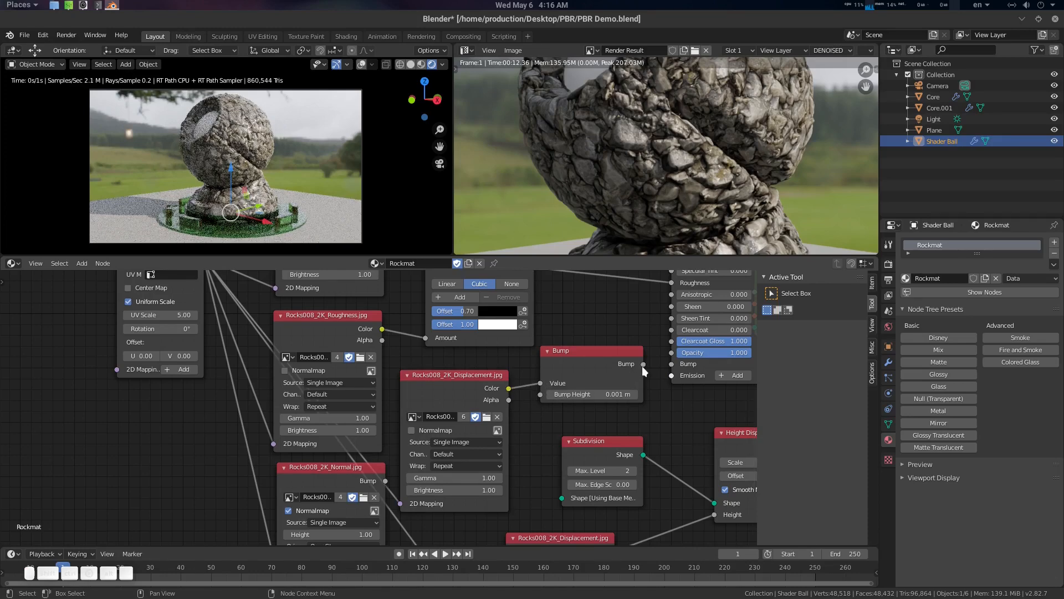
drag(643, 364, 671, 363)
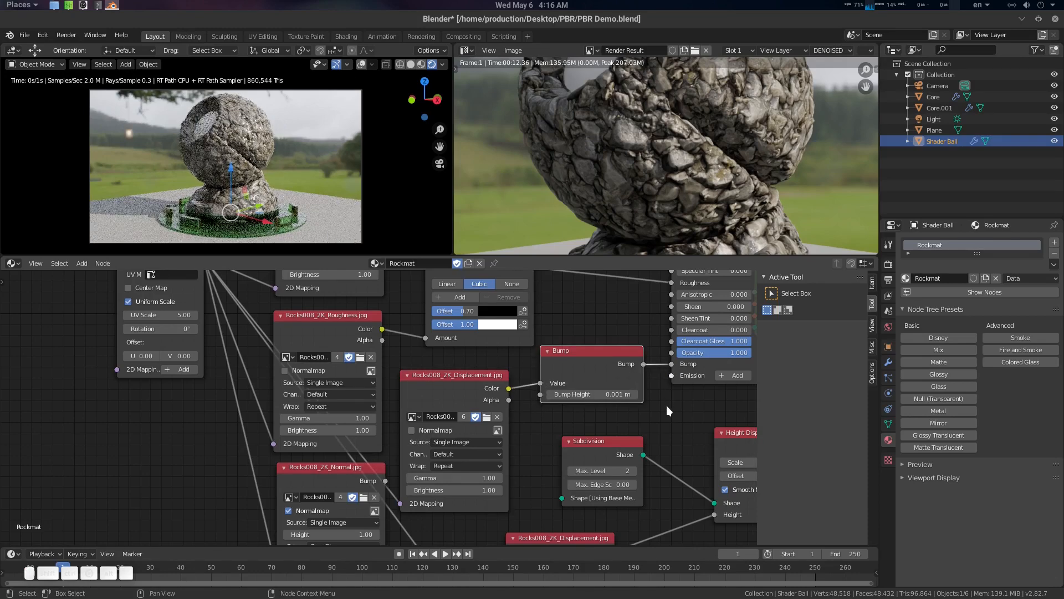
mouse_move(616, 395)
mouse_down()
mouse_move(640, 394)
mouse_move(612, 394)
mouse_move(623, 394)
mouse_up()
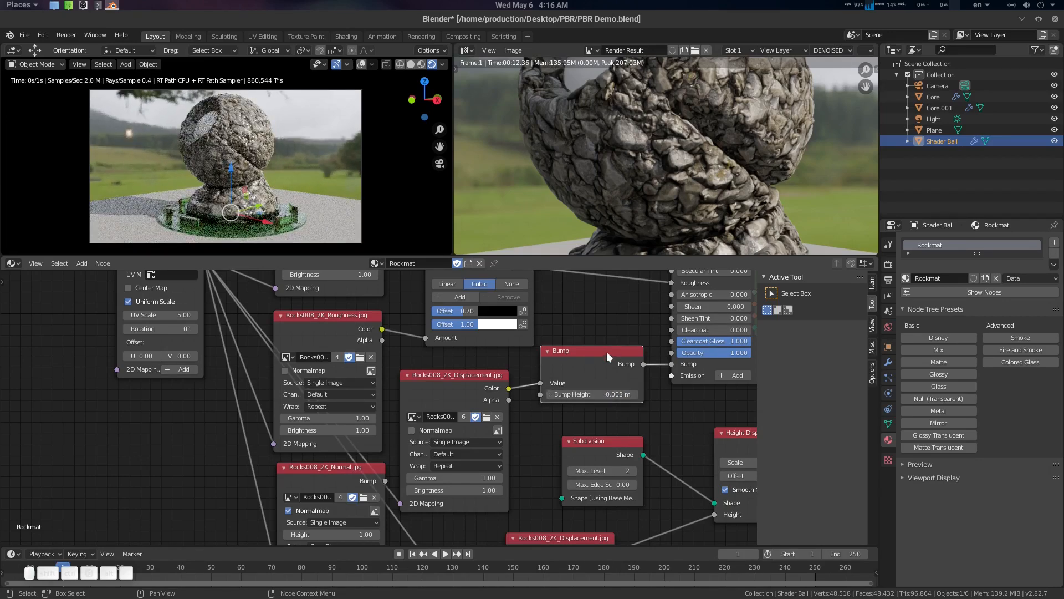
Space the copied Displacement image and Bump nodes apart and insert a Hue Saturation Value node on the link between them
drag(606, 351, 617, 366)
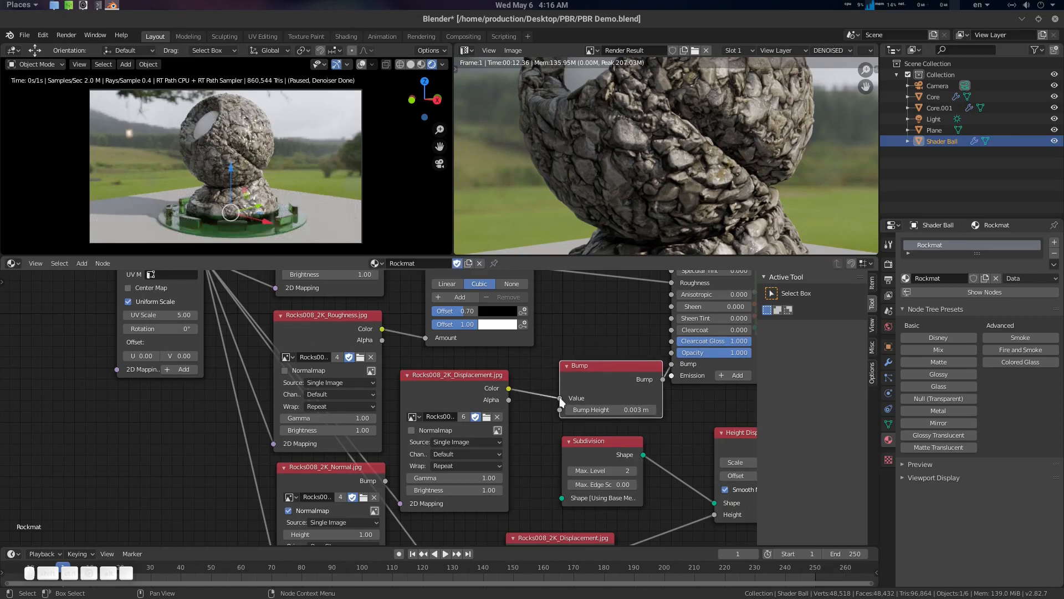
drag(561, 399, 629, 371)
drag(494, 377, 487, 376)
drag(619, 369, 616, 370)
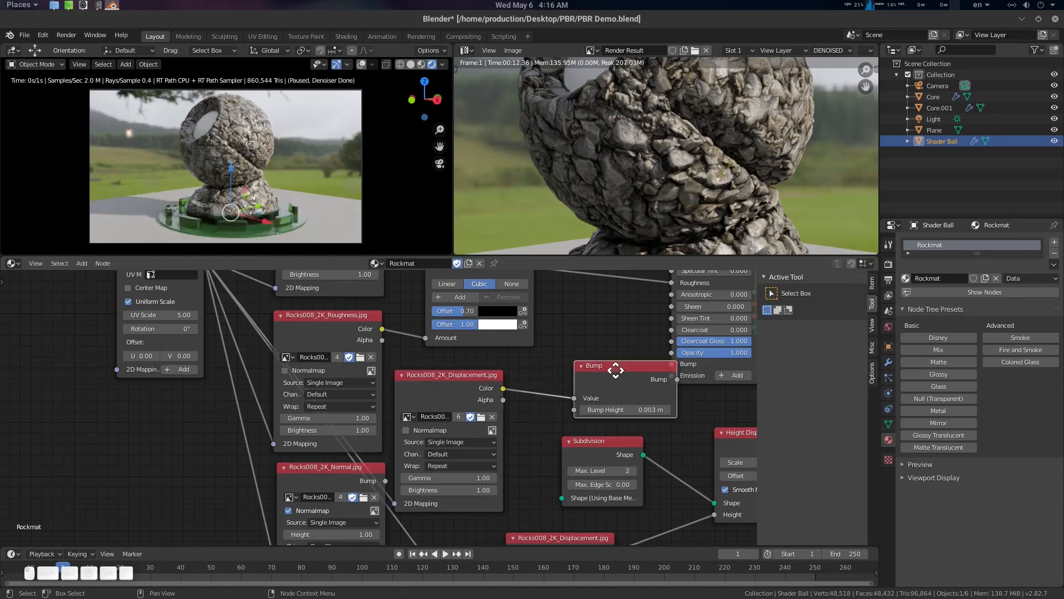
key(shift+a)
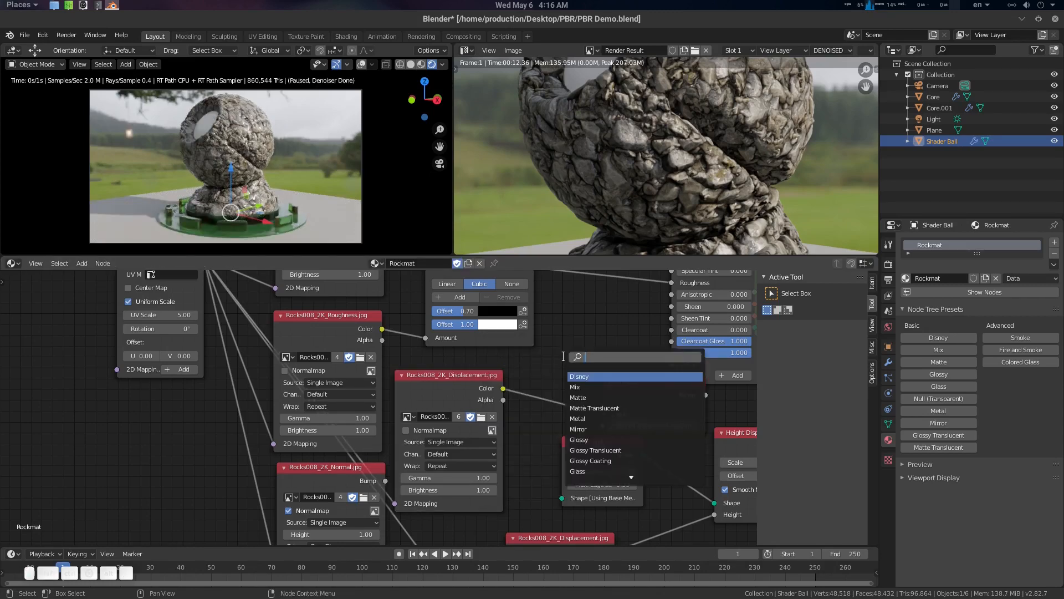
text(hs)
key(Return)
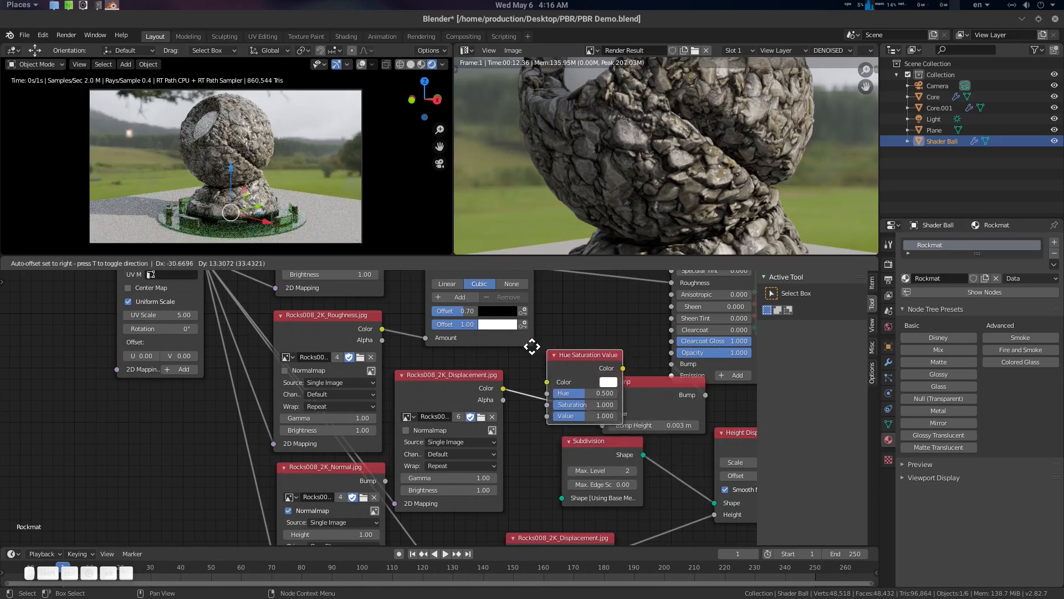
click(581, 391)
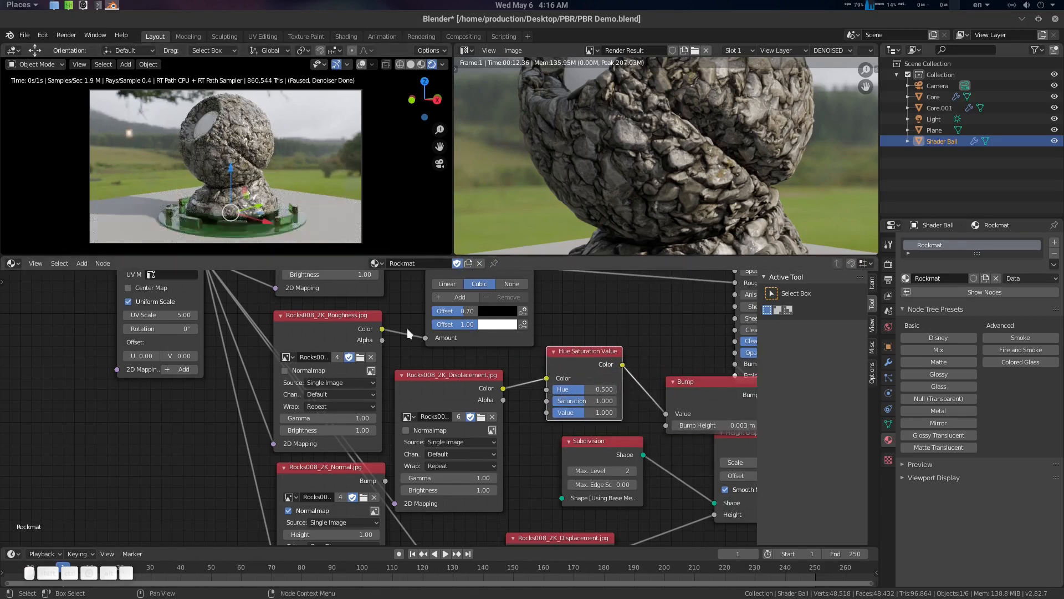
Set the Hue Saturation Value node's Saturation to 0 and move the Bump node close beside it
drag(597, 401, 566, 401)
middle_drag(610, 398, 547, 396)
drag(632, 381, 595, 371)
scroll(588, 388, down, 1)
middle_drag(588, 388, 568, 407)
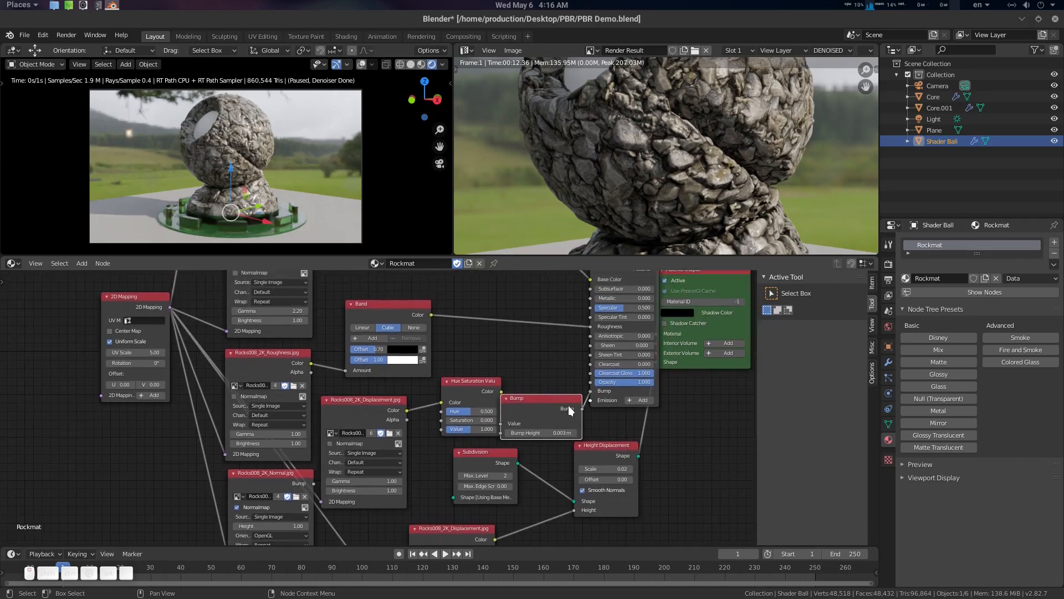
scroll(568, 404, down, 2)
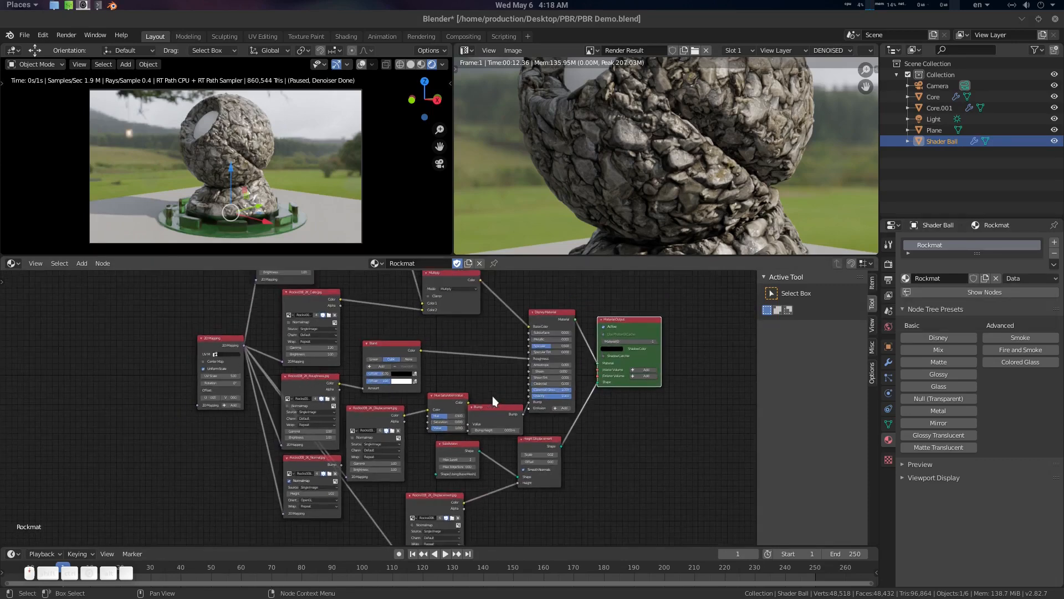
scroll(493, 396, down, 1)
middle_drag(491, 374, 472, 402)
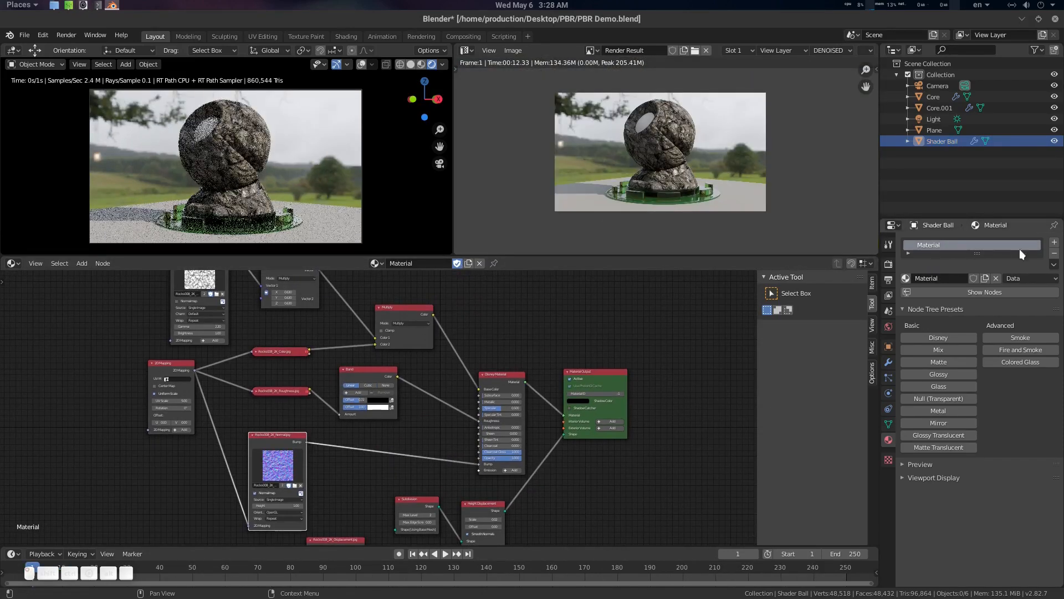
Remove the shader ball's current material and give it a new material named gold
click(1054, 253)
click(950, 277)
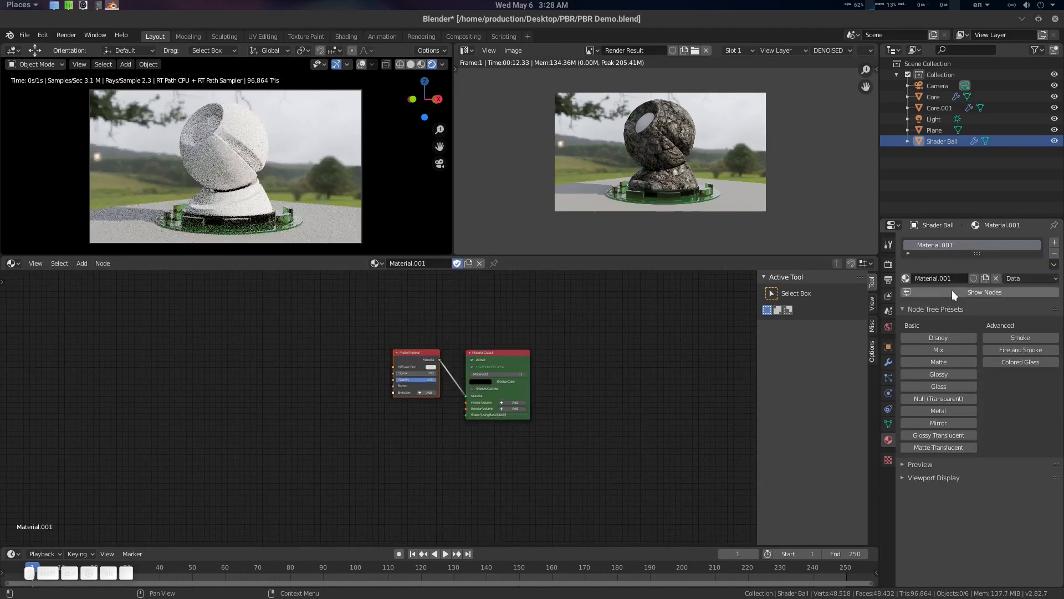
text(gold)
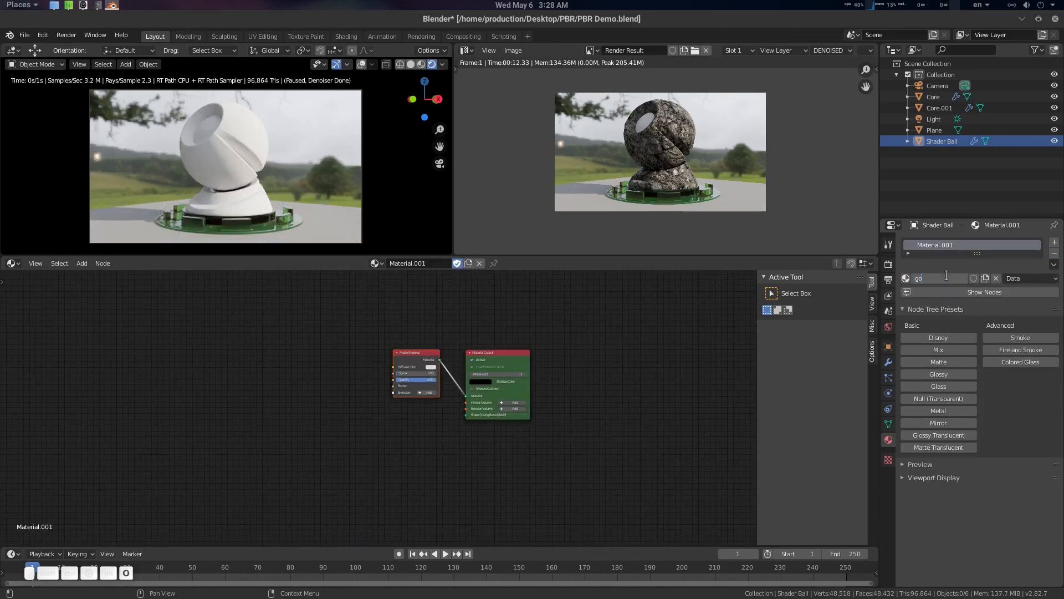
key(Return)
Apply the Disney node tree preset to the gold material
click(418, 352)
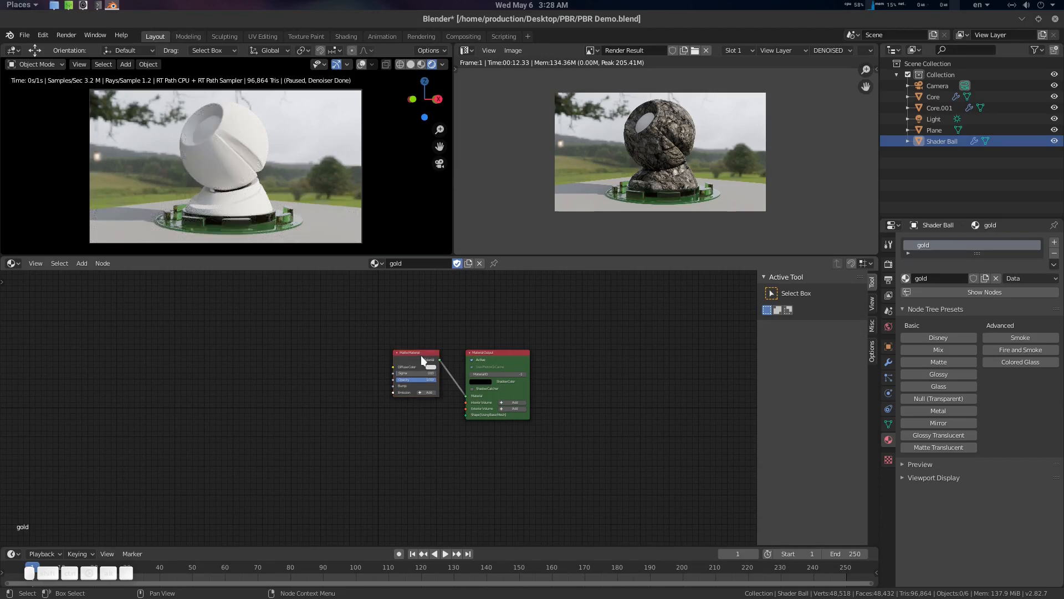
click(949, 341)
middle_drag(447, 410, 571, 410)
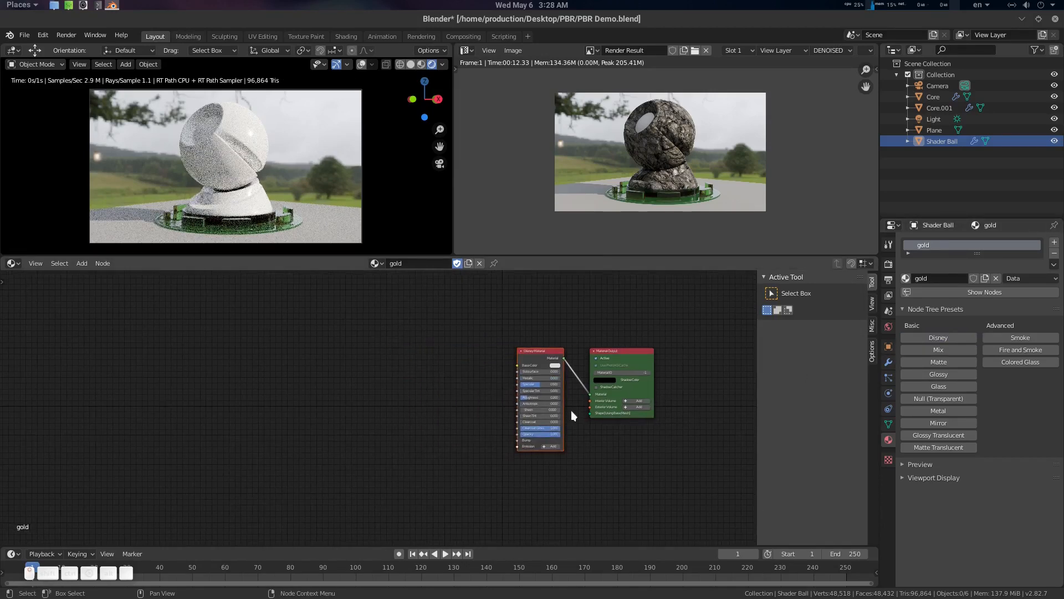
scroll(571, 410, up, 8)
middle_drag(550, 365, 415, 361)
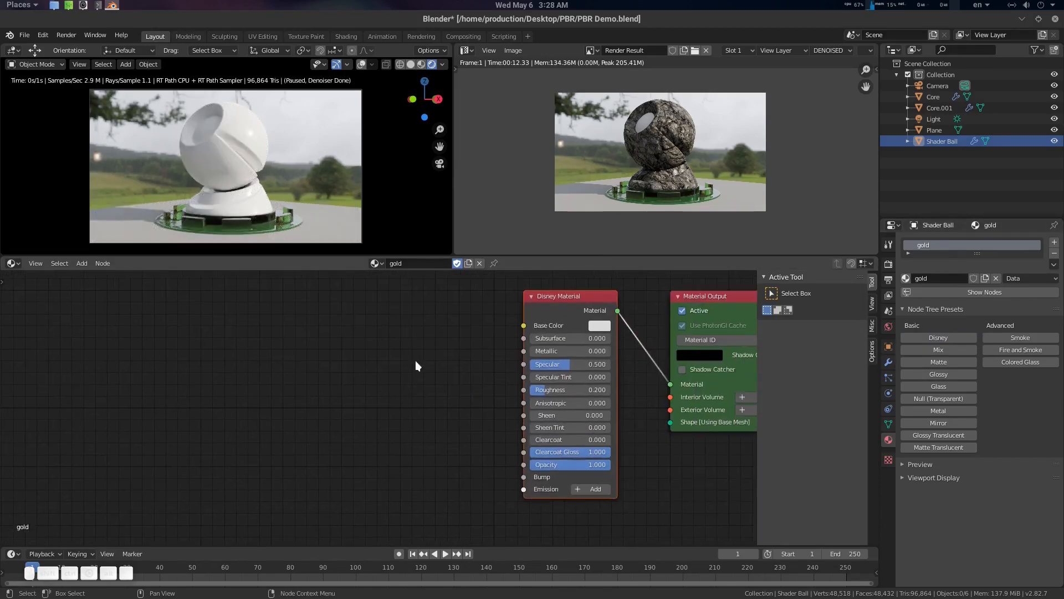
key(shift+a)
click(377, 339)
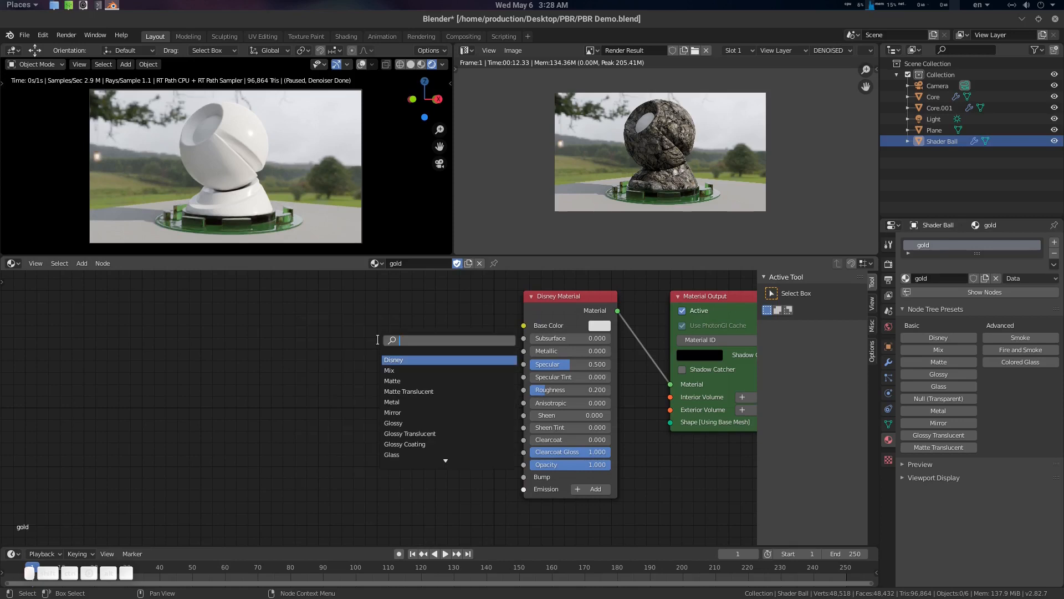
text(di)
key(Return)
click(306, 300)
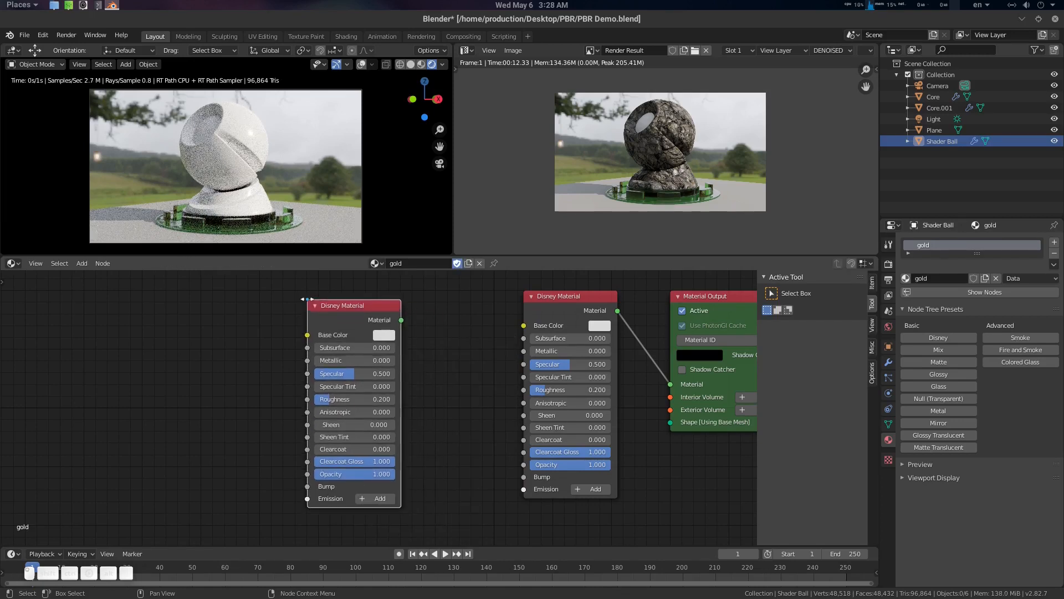
drag(339, 308, 317, 322)
key(x)
Start importing multiple image textures into the gold node tree and open the Metal007_2K-JPG folder inside PBR
middle_drag(487, 322, 470, 344)
scroll(471, 346, up, 2)
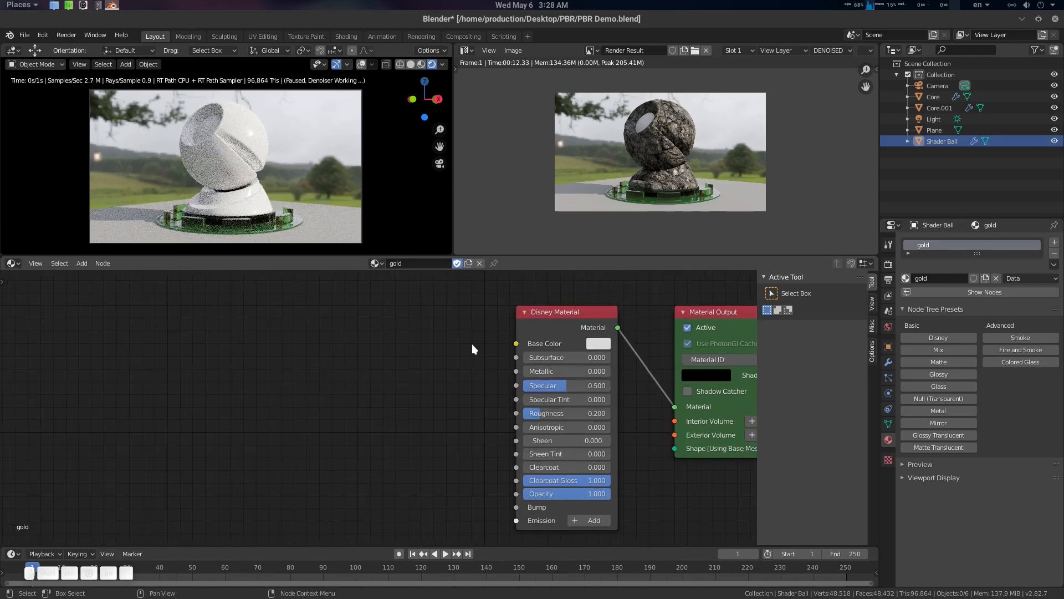
key(shift+a)
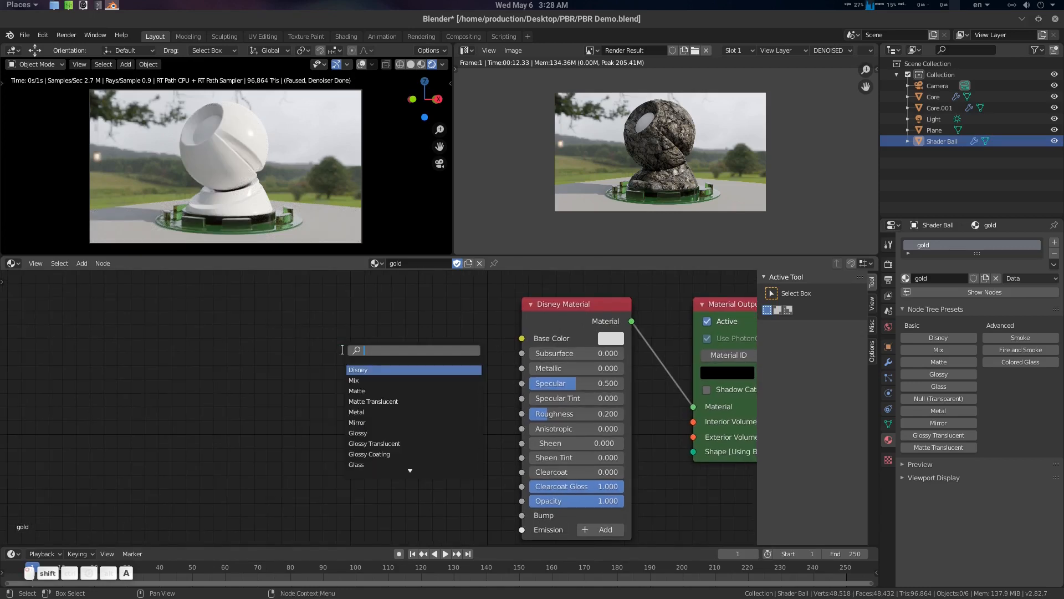
key(Escape)
key(shift+a)
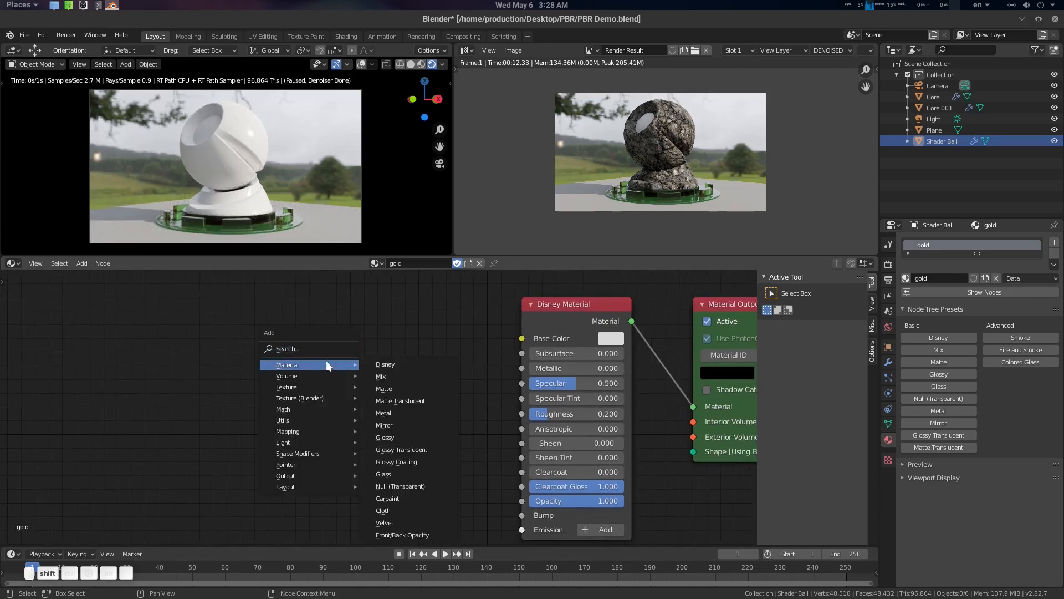
mouse_move(311, 367)
mouse_move(309, 386)
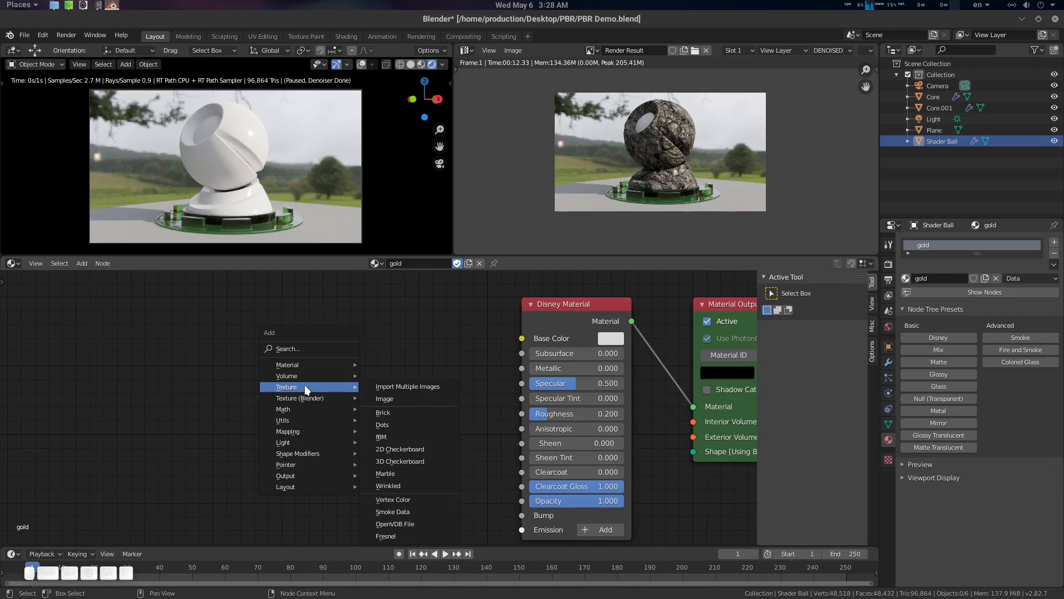
click(431, 387)
click(423, 176)
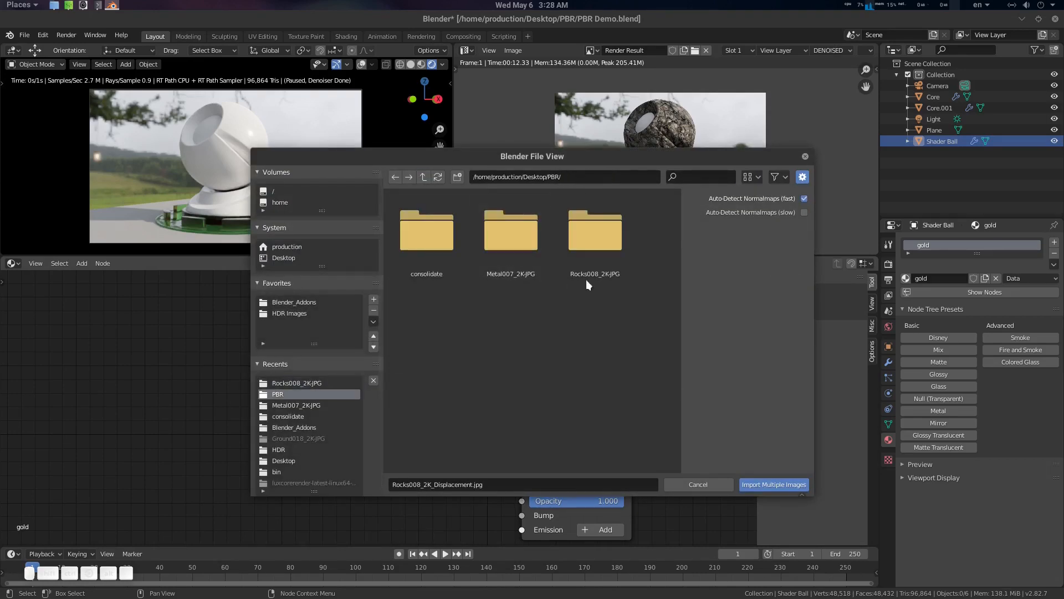
click(503, 252)
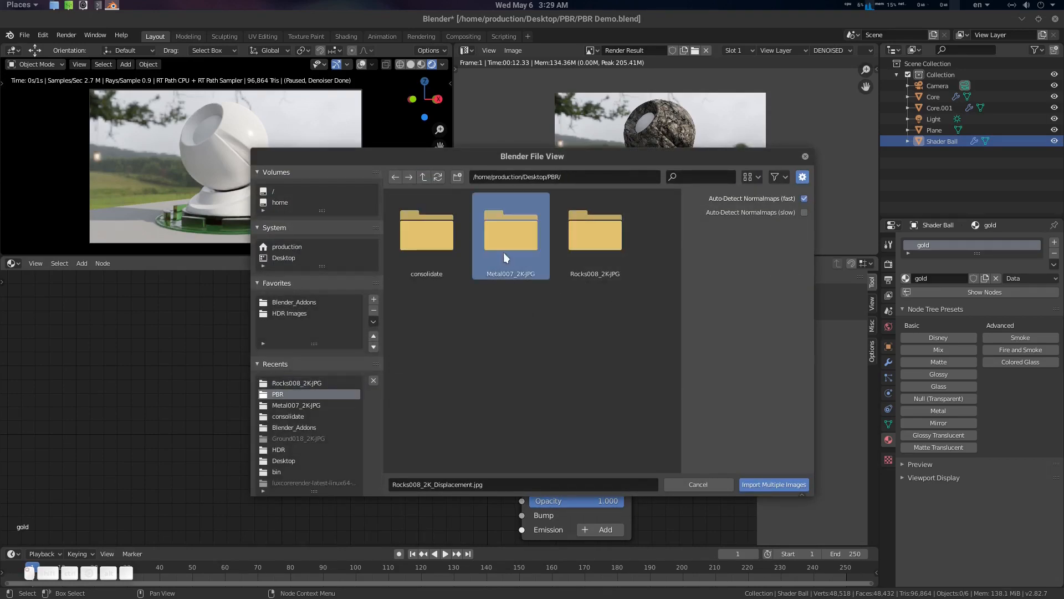
double_click(504, 251)
Import the Metal007_2K Color, Displacement, Metalness, Normal and Roughness images together
click(427, 230)
shift+click(511, 230)
shift+click(595, 230)
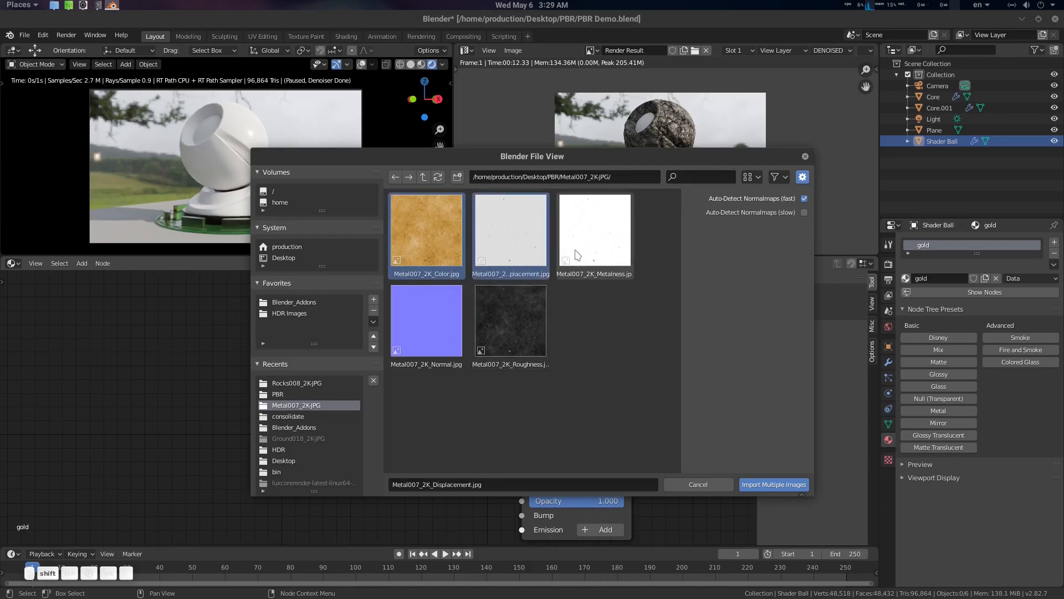
shift+click(427, 313)
shift+click(511, 321)
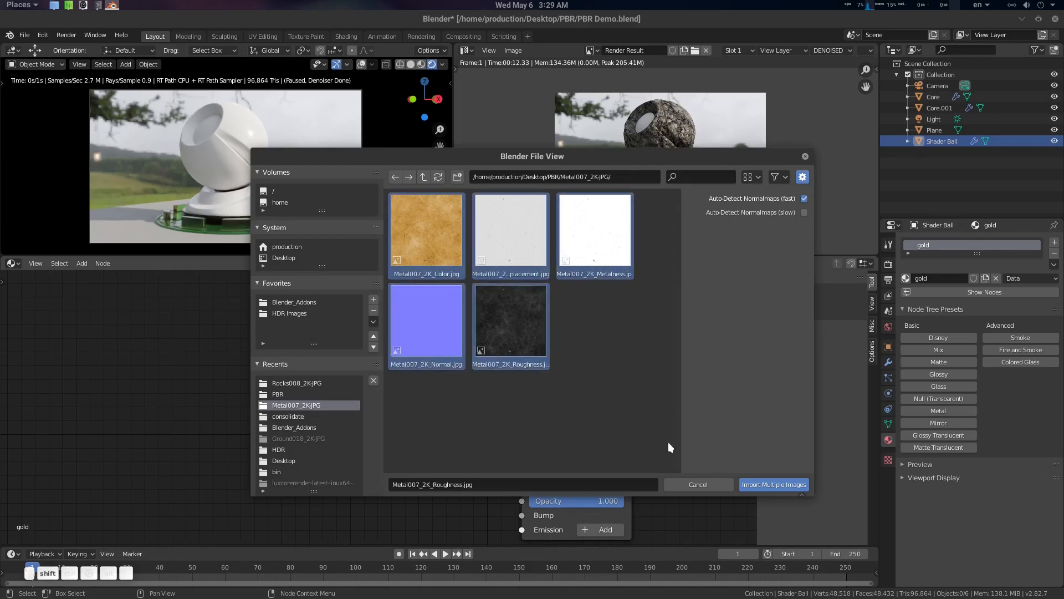
click(774, 484)
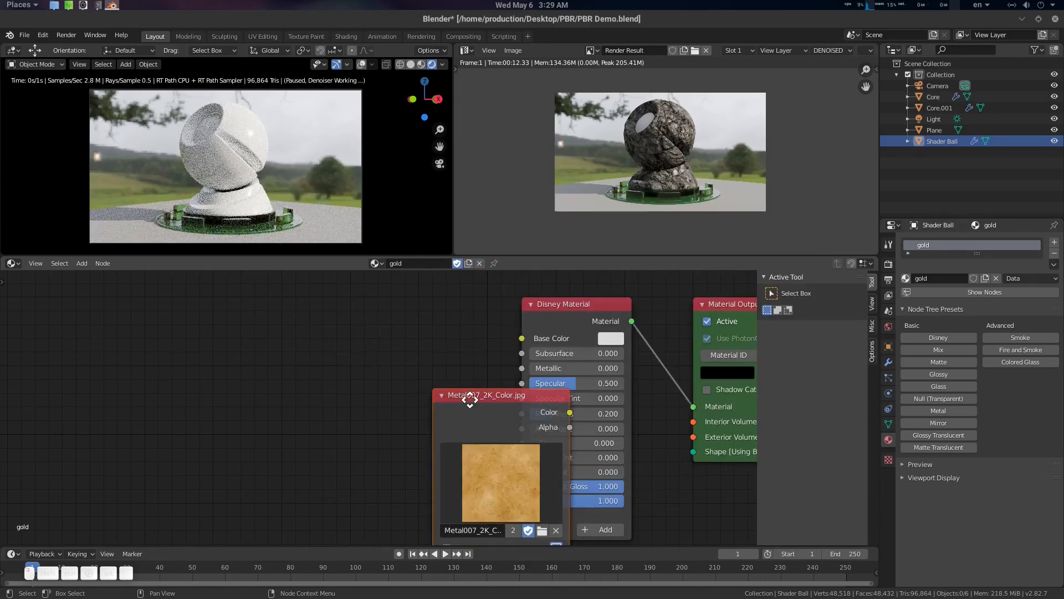
Place the imported Metal007_2K image nodes away from the Disney material and connect the Color image to its Base Color
drag(485, 397, 264, 336)
middle_drag(418, 363, 449, 366)
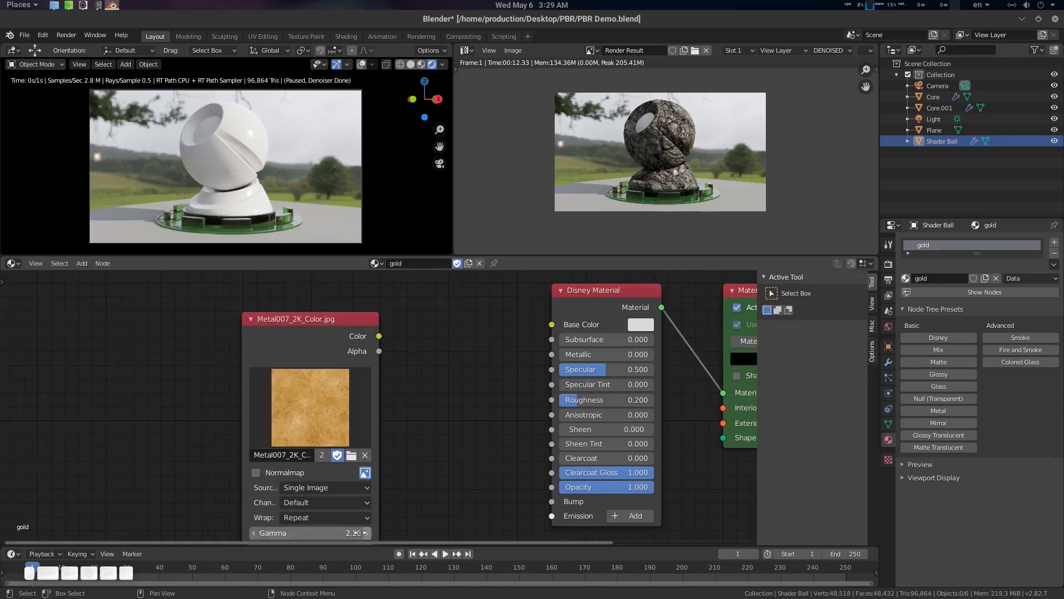
mouse_move(412, 472)
middle_down()
mouse_move(427, 427)
mouse_move(422, 476)
middle_up()
drag(379, 354, 552, 342)
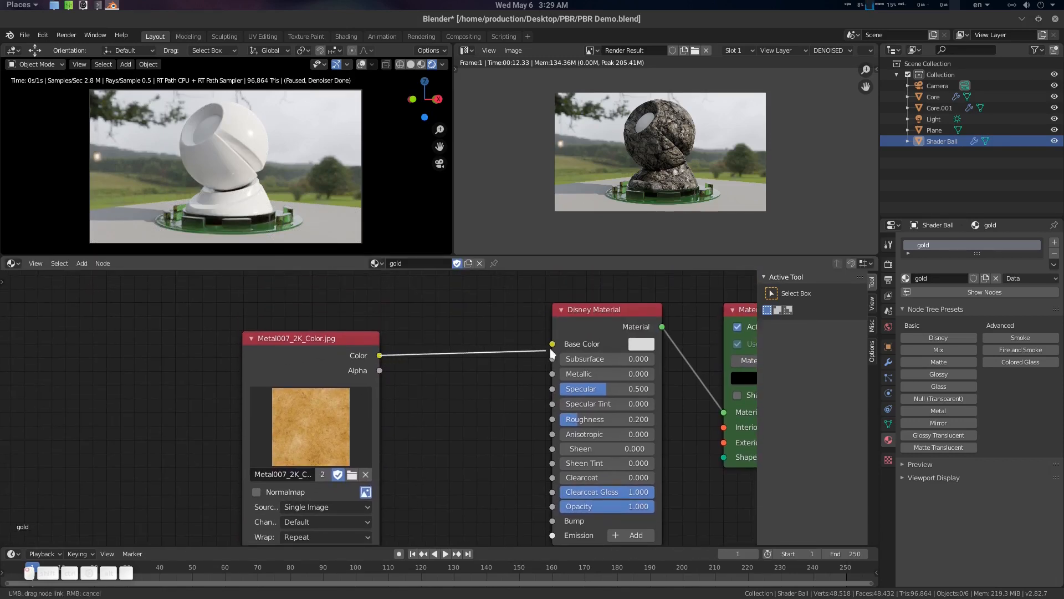
Collapse the Metal007_2K_Color image node, move it upward, and reposition the Displacement image node
click(253, 338)
drag(253, 336, 248, 292)
scroll(344, 397, down, 1)
middle_drag(344, 397, 381, 332)
drag(340, 461, 270, 324)
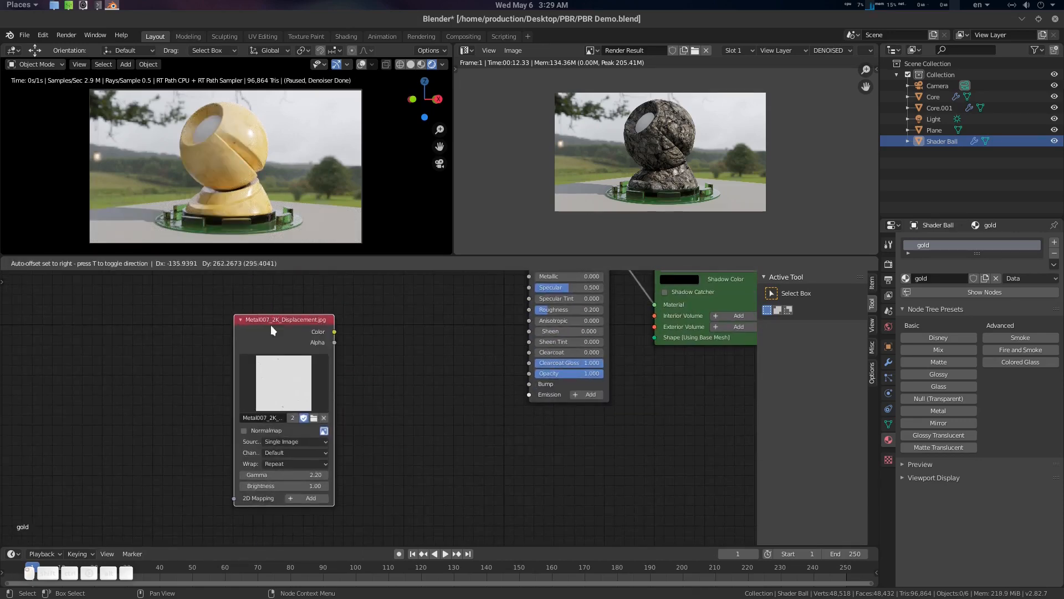
Place the Metal007_2K_Metalness node below the Color node and connect its Color output to the Disney material's Metallic input
middle_drag(270, 324, 270, 368)
drag(294, 366, 355, 515)
scroll(357, 430, down, 2)
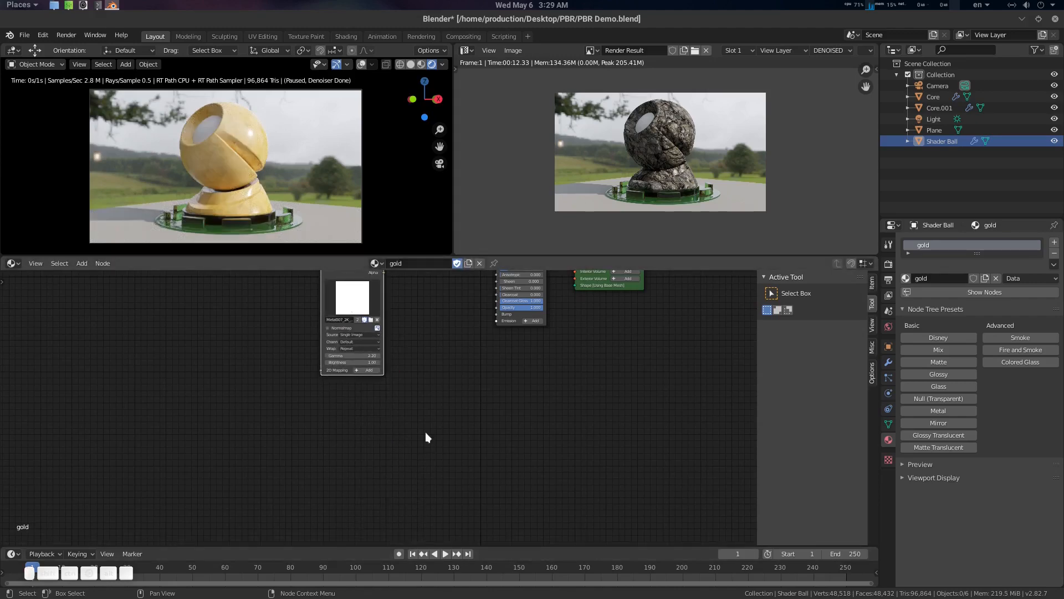
key(Home)
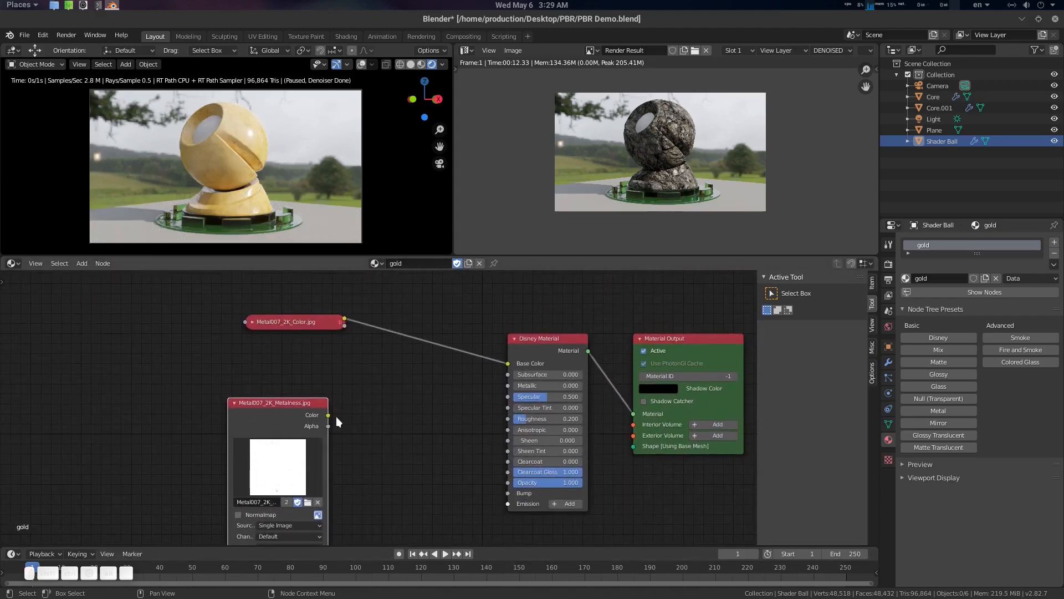
drag(329, 414, 579, 385)
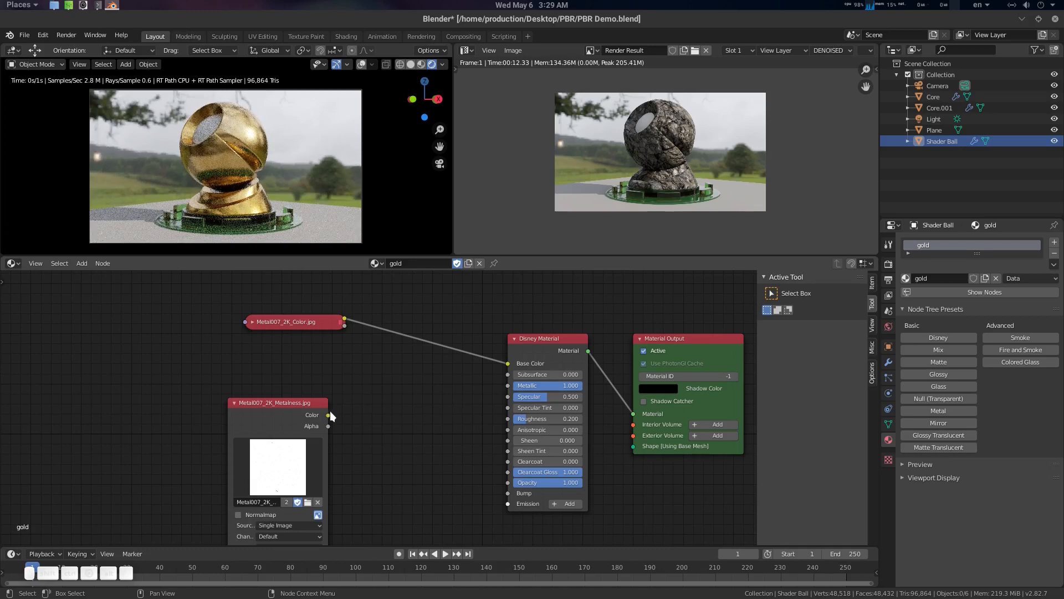
drag(329, 415, 505, 387)
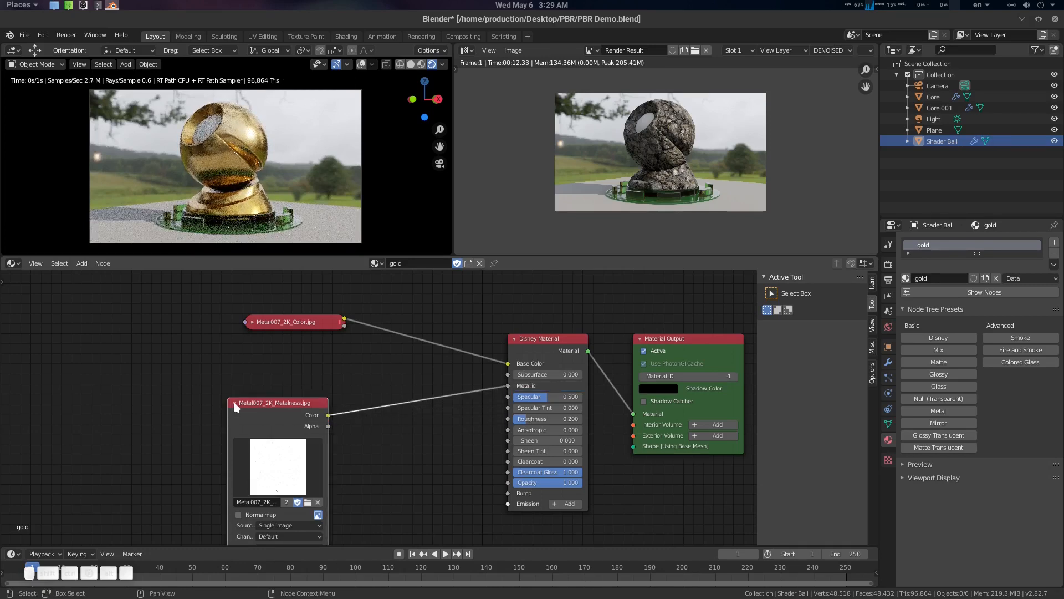
Set the Metalness image's Gamma to 1 and collapse its node
middle_drag(364, 446, 369, 424)
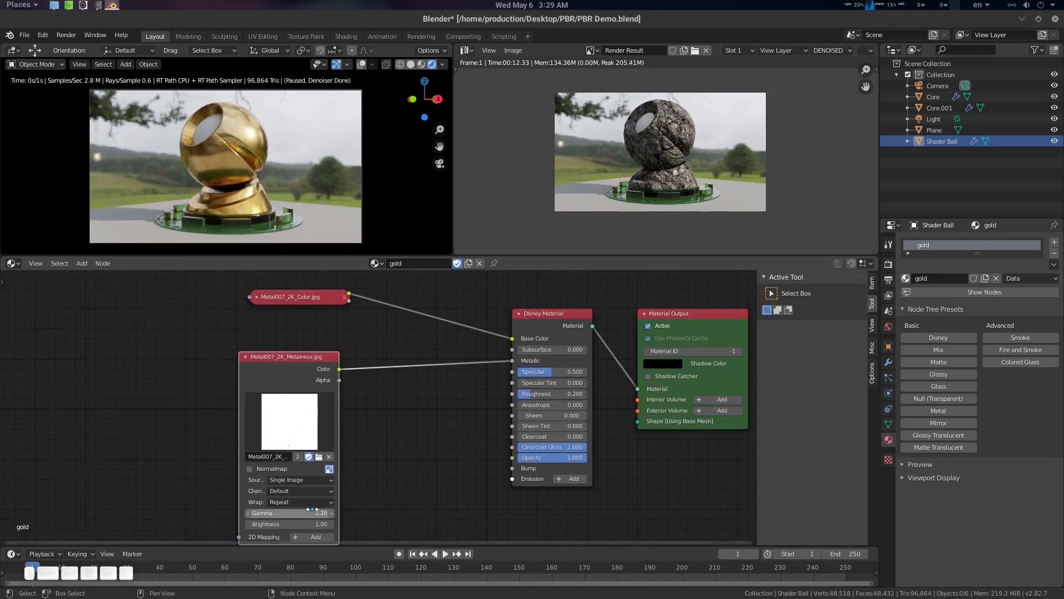
click(274, 512)
text(1)
key(Return)
click(246, 356)
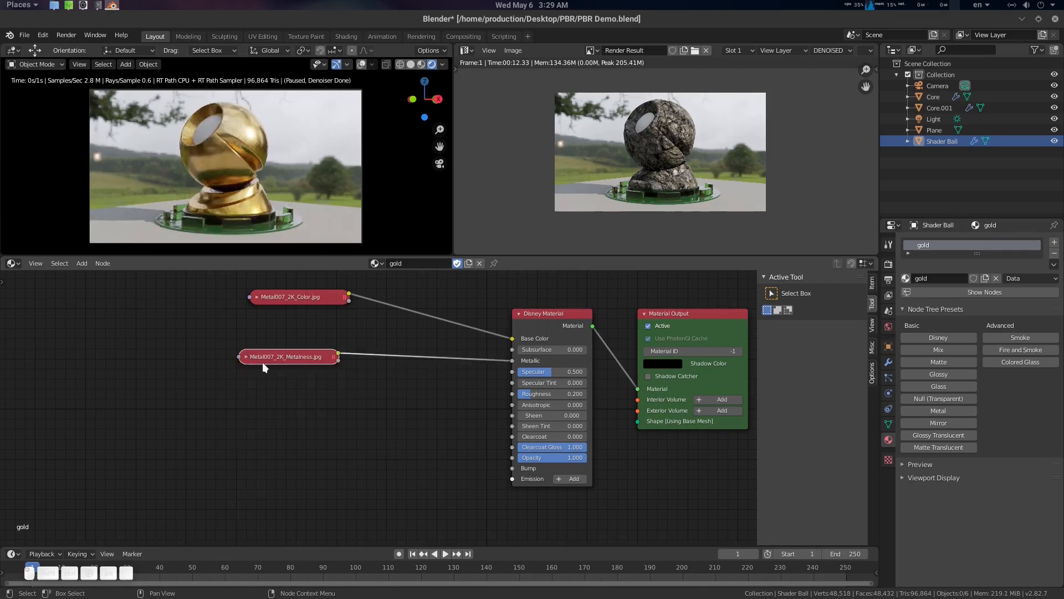
Move the Metal007_2K_Normal image node up beneath the Metalness node, near the Disney material
middle_drag(364, 461, 366, 506)
scroll(361, 381, down, 3)
middle_drag(437, 340, 464, 531)
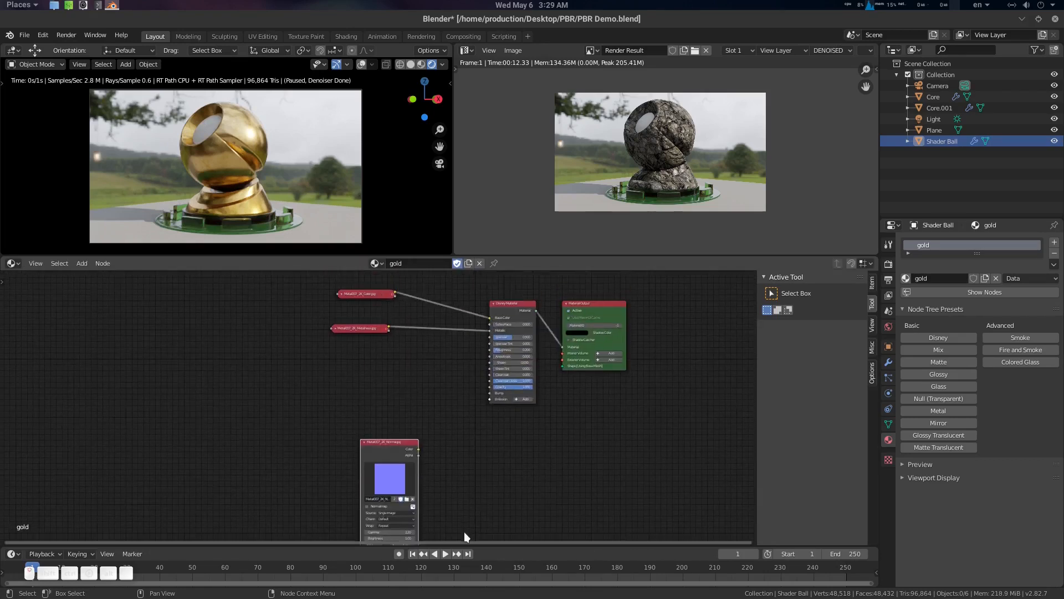
scroll(463, 505, up, 1)
drag(404, 473, 403, 379)
scroll(410, 382, up, 2)
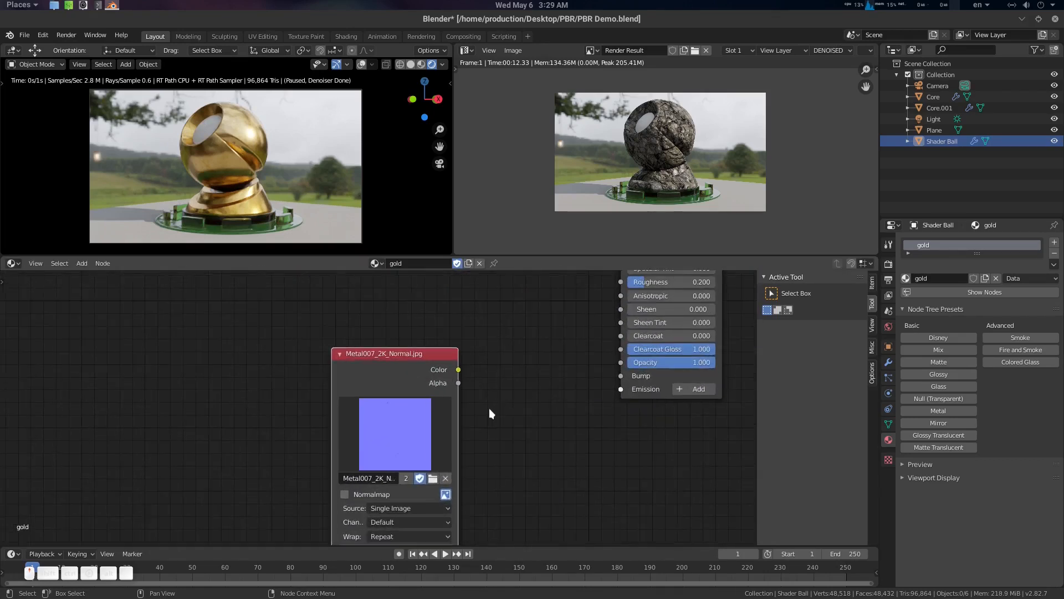
Enable Normalmap on the Normal image node and connect its Bump output to the Disney material's Bump input
middle_drag(471, 438, 394, 476)
click(363, 425)
drag(385, 363, 555, 398)
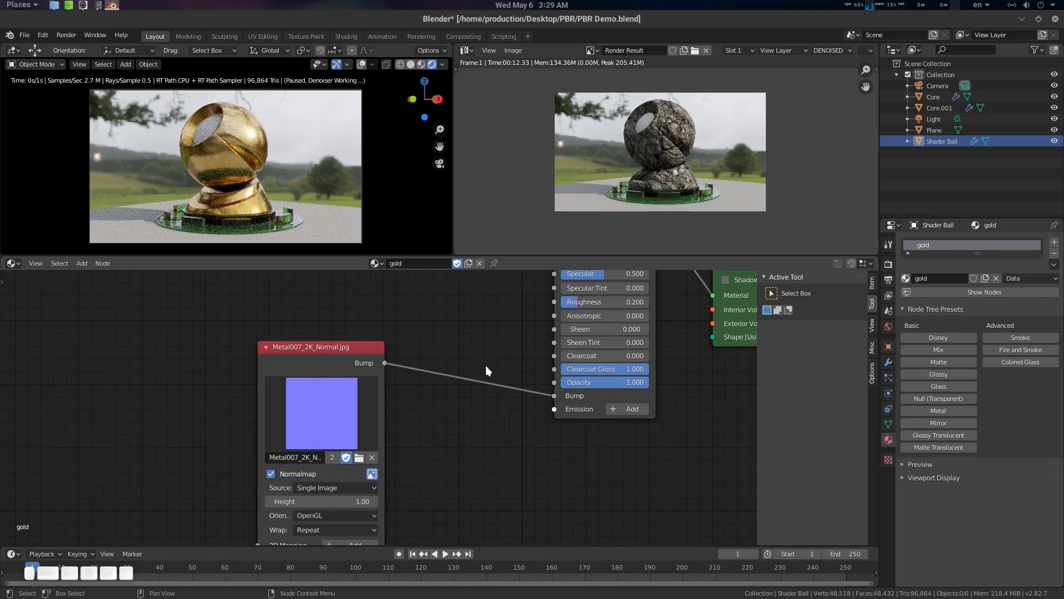
Bring the Metal007_2K_Roughness image node next to the Normal image node
scroll(459, 360, down, 5)
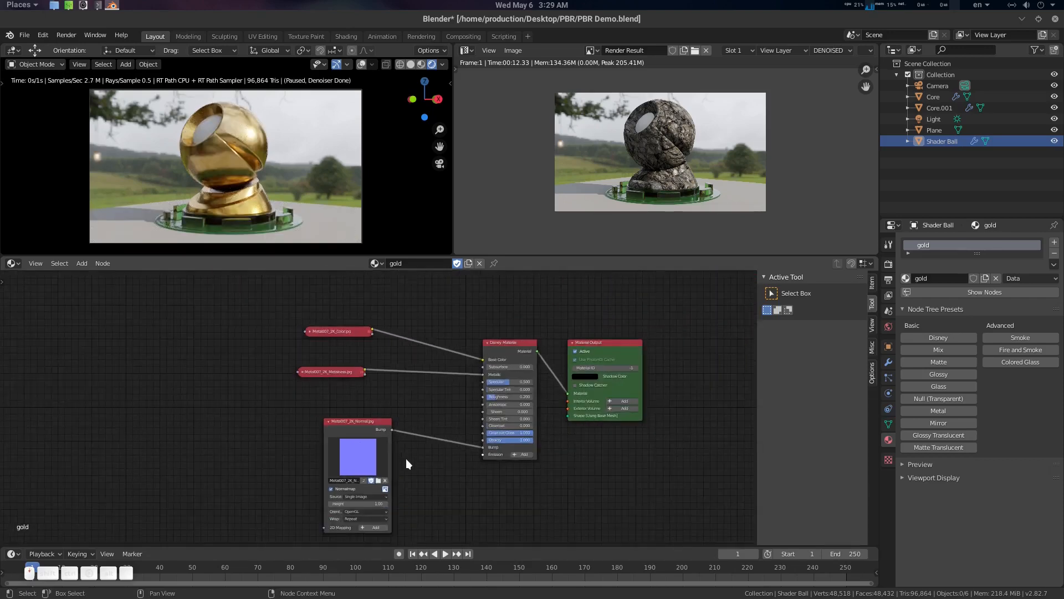
middle_drag(413, 478, 437, 466)
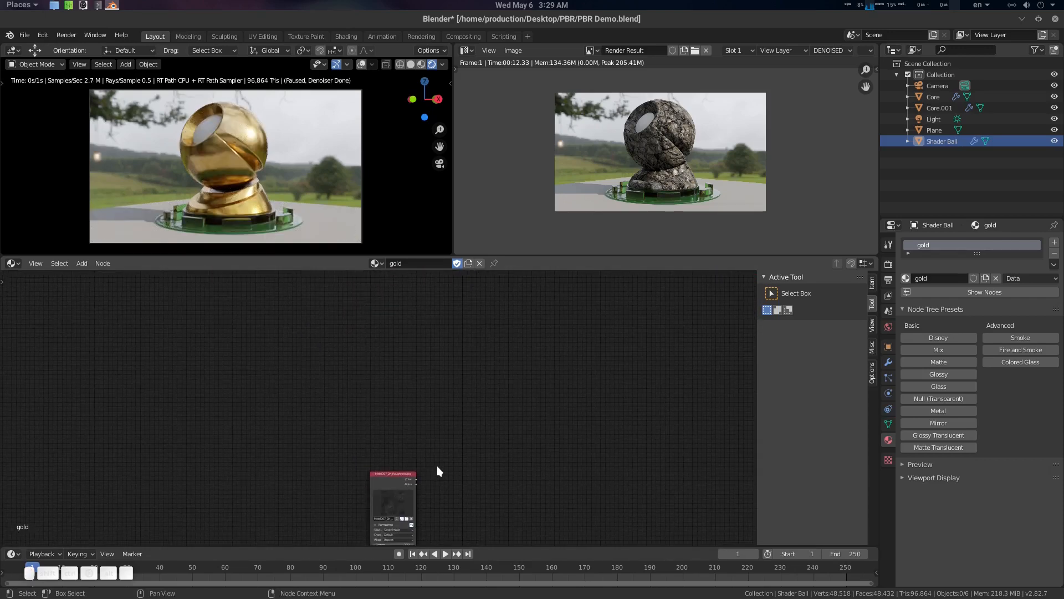
drag(379, 480, 309, 355)
scroll(388, 344, up, 4)
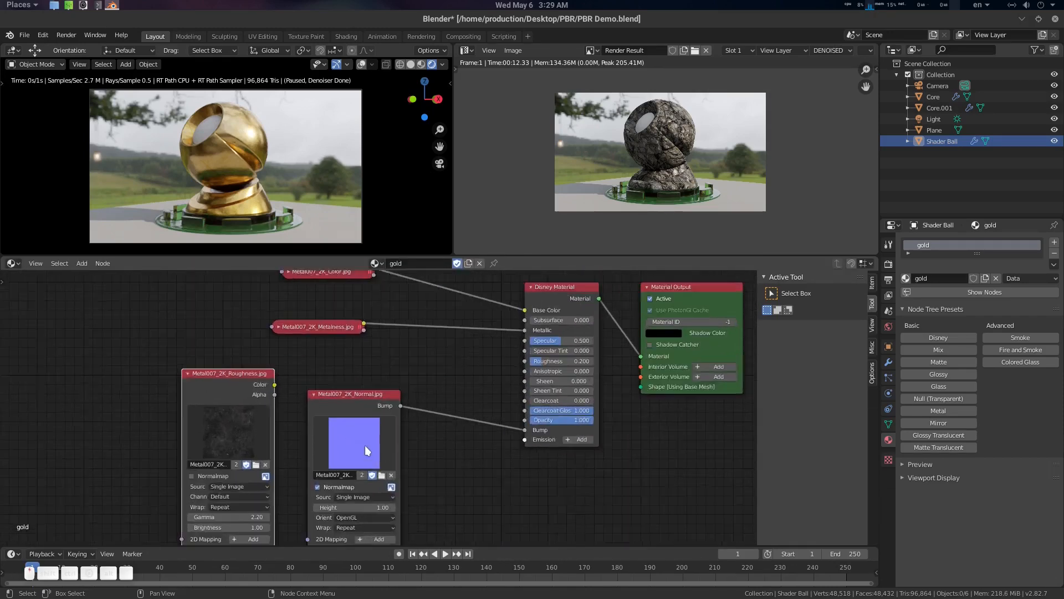
middle_drag(307, 418, 322, 374)
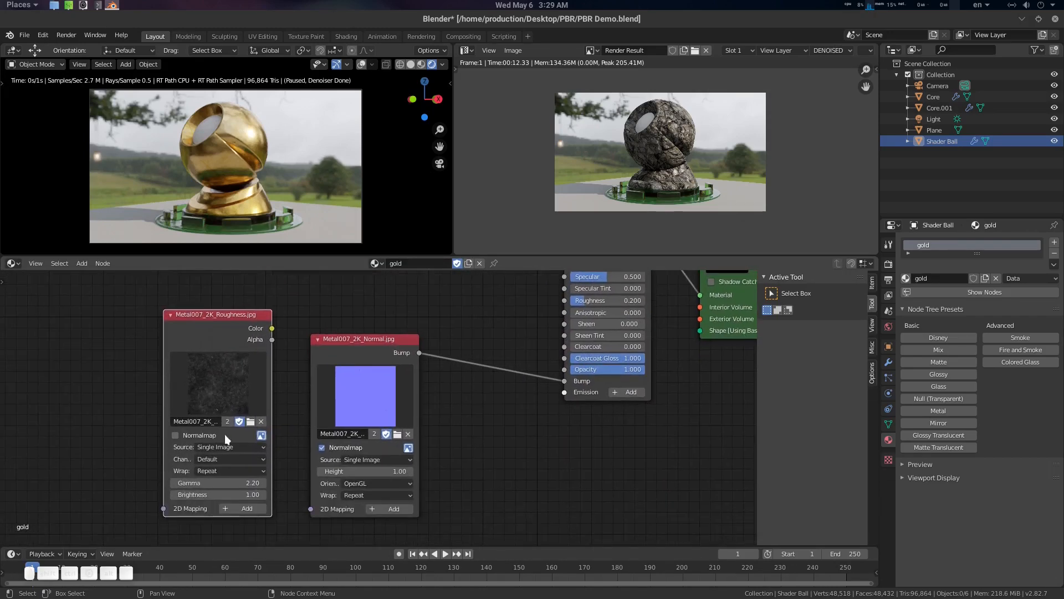
Set the Roughness image's Gamma to 1 and connect its Color output to the Disney material's Roughness input
click(251, 482)
text(1)
key(Return)
middle_drag(277, 478, 266, 556)
drag(249, 410, 553, 379)
middle_drag(385, 400, 387, 412)
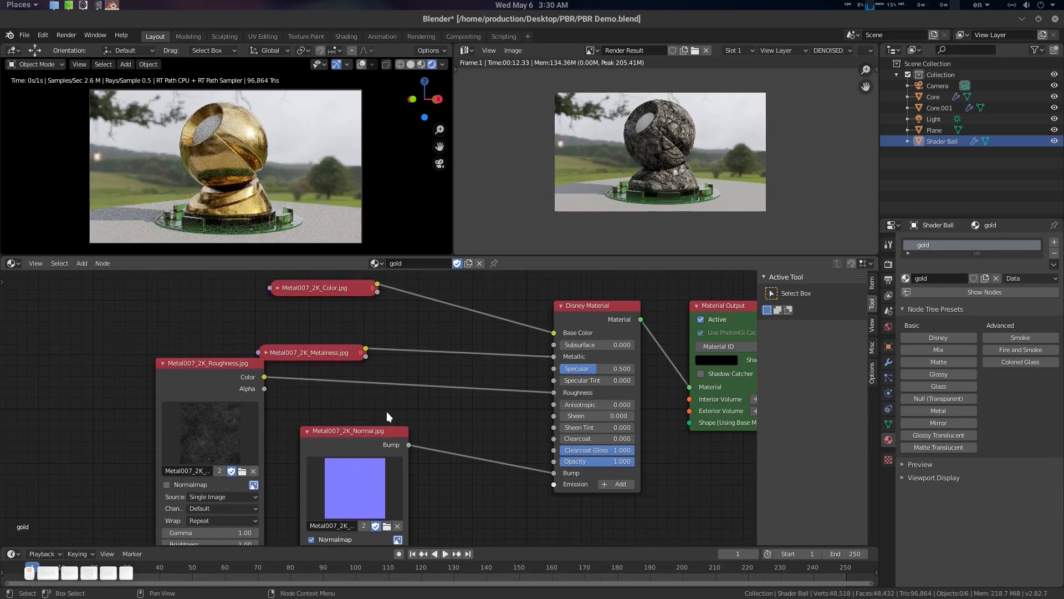
Examine the gold ball's surface up close and add a 2D Mapping node to the Roughness image
middle_drag(280, 154, 317, 161)
middle_drag(295, 367, 315, 381)
drag(248, 373, 236, 389)
middle_drag(285, 384, 314, 307)
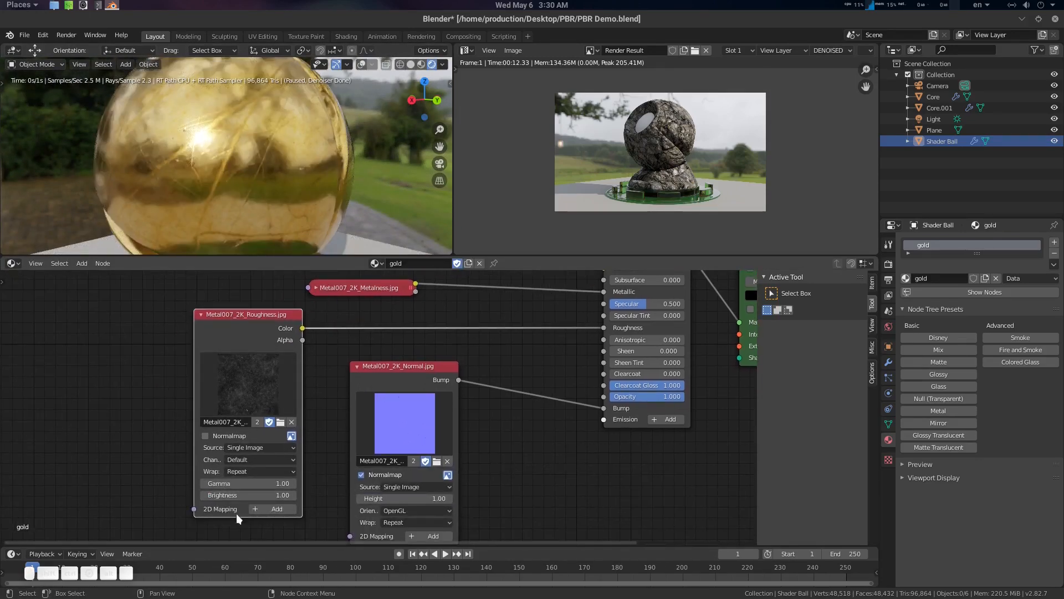
click(277, 508)
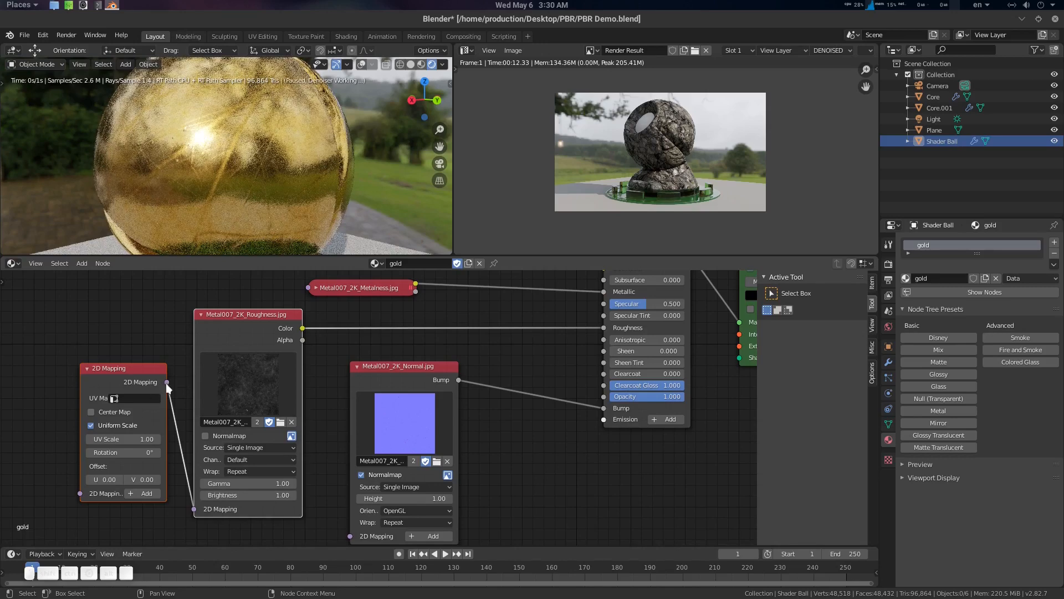
Connect the 2D Mapping node's output to the Metalness, Color and Normal image nodes as well
middle_drag(168, 382, 164, 416)
drag(162, 415, 304, 323)
middle_drag(308, 340, 307, 391)
scroll(307, 390, down, 2)
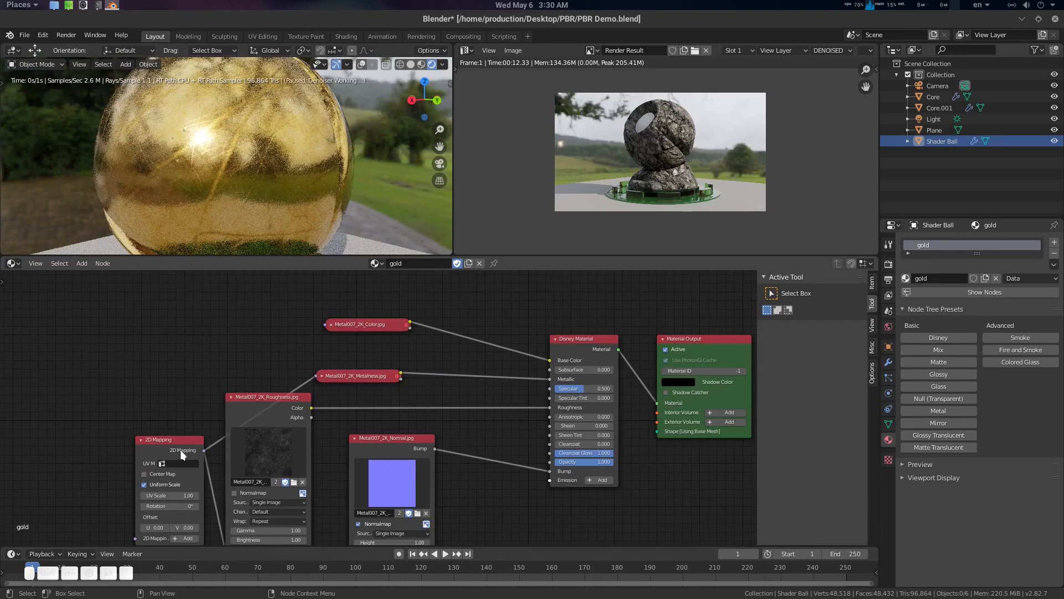
drag(203, 448, 324, 359)
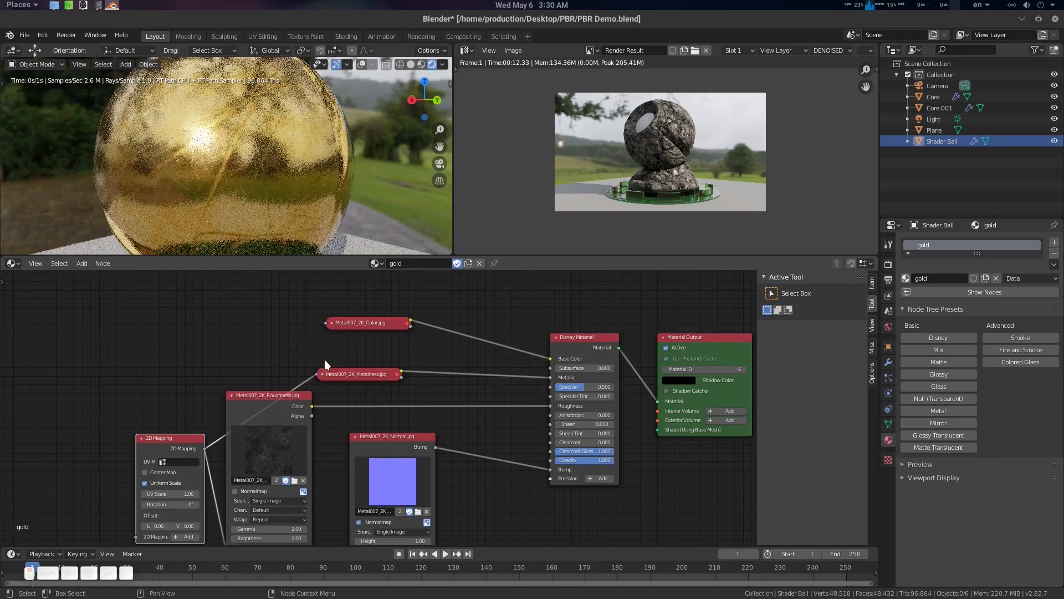
drag(204, 447, 327, 325)
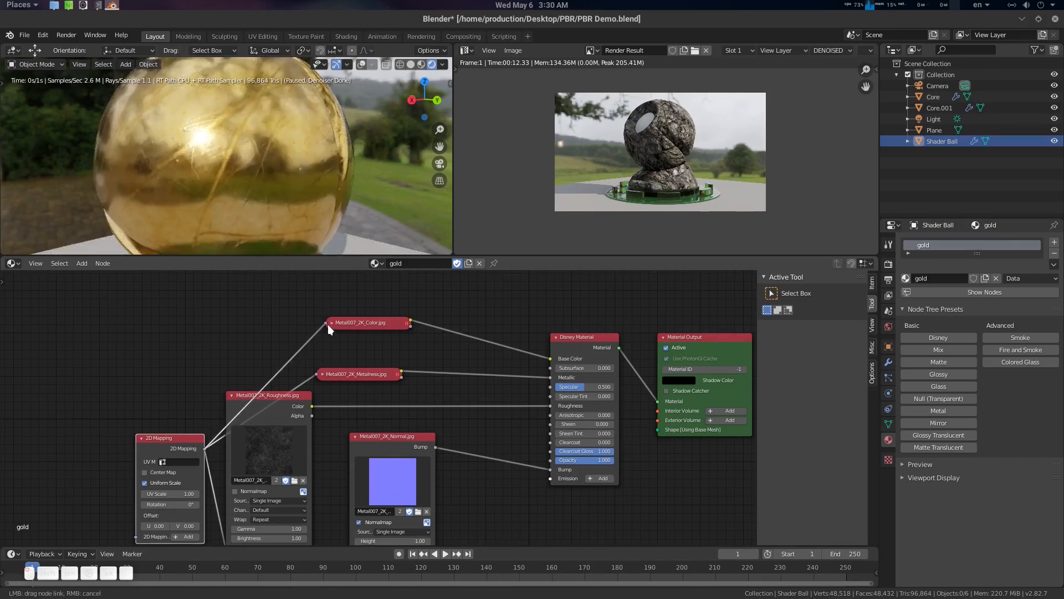
middle_drag(328, 325, 368, 282)
drag(246, 354, 388, 475)
Set the 2D Mapping node's UV Scale to 5 and check the texture tiling on the shader ball, returning to the camera view
scroll(333, 490, up, 2)
middle_drag(162, 460, 229, 461)
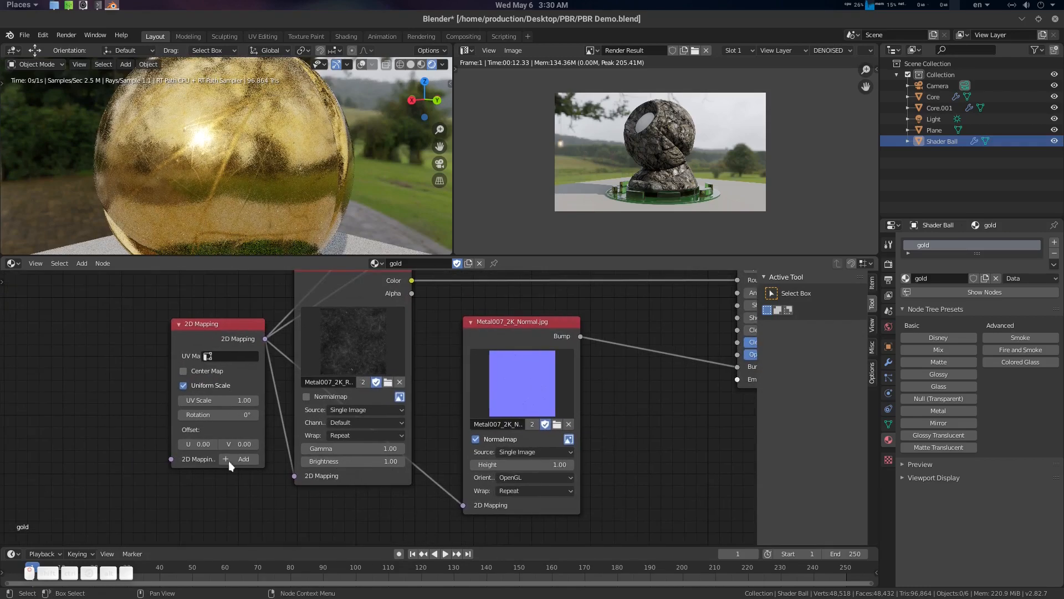
click(237, 400)
text(5)
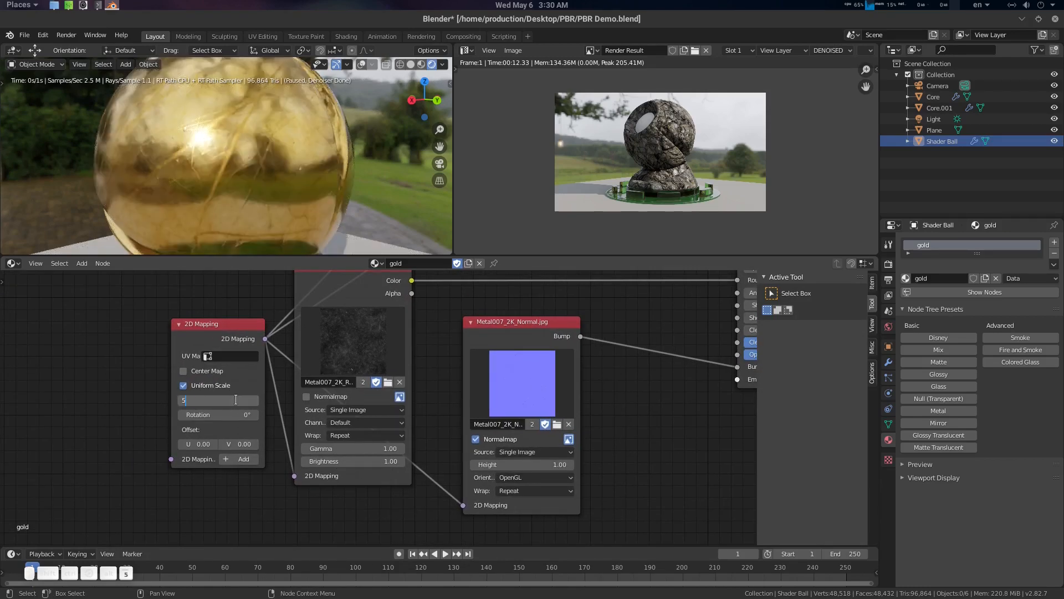
key(Return)
scroll(260, 153, down, 3)
middle_drag(260, 153, 219, 168)
scroll(281, 167, up, 2)
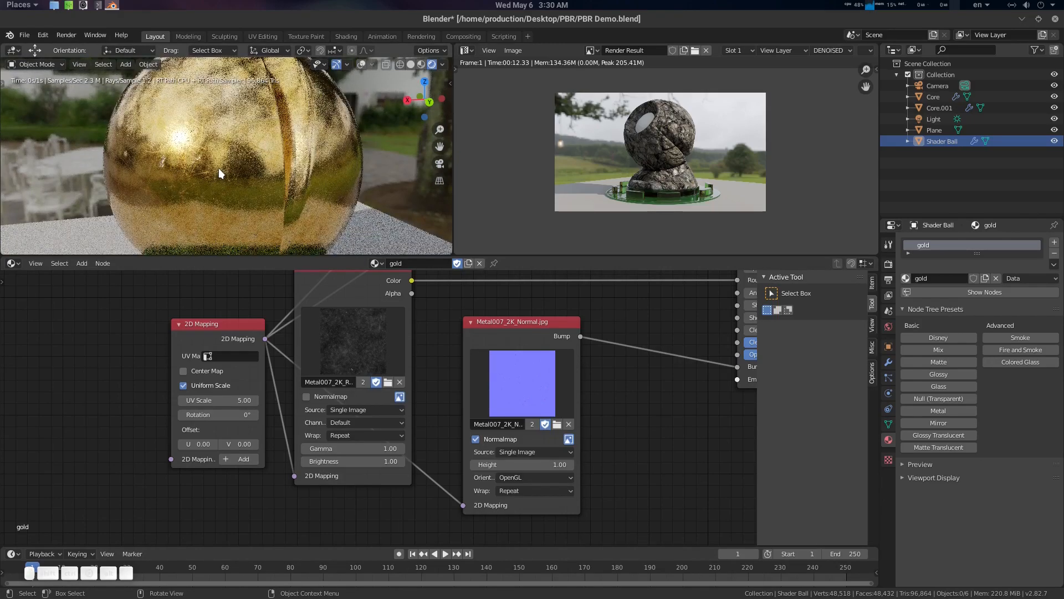
key(KP_0)
Spread out the Normal and Roughness image nodes, moving the Normal node lower in the node tree
scroll(399, 327, down, 2)
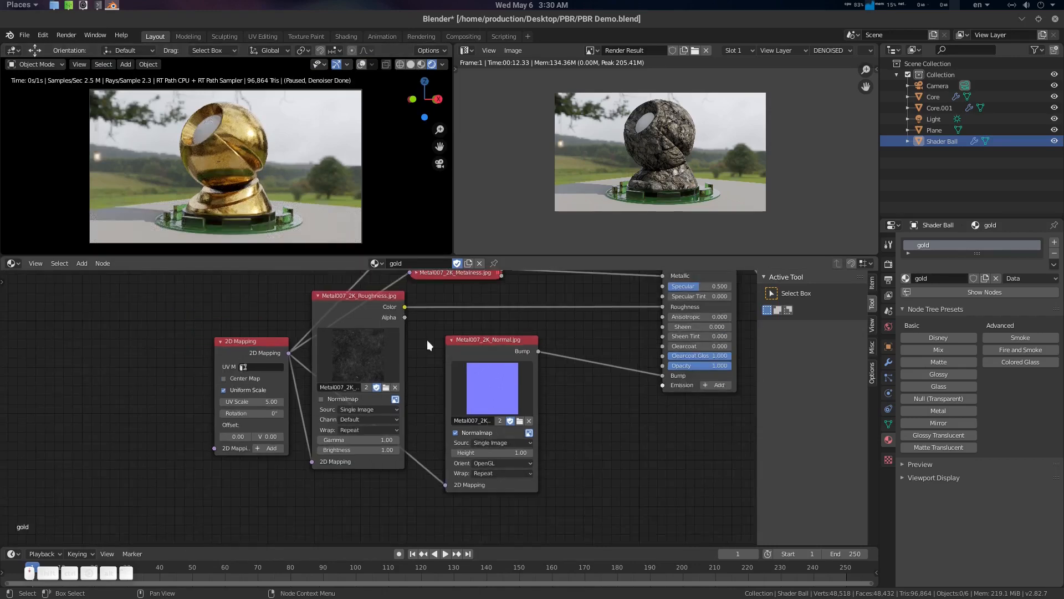
drag(498, 388, 470, 483)
drag(343, 345, 382, 374)
Insert a Band/ColorRamp node between the Roughness image and the Disney Roughness input, with Cubic interpolation
scroll(468, 405, up, 3)
middle_drag(502, 410, 488, 411)
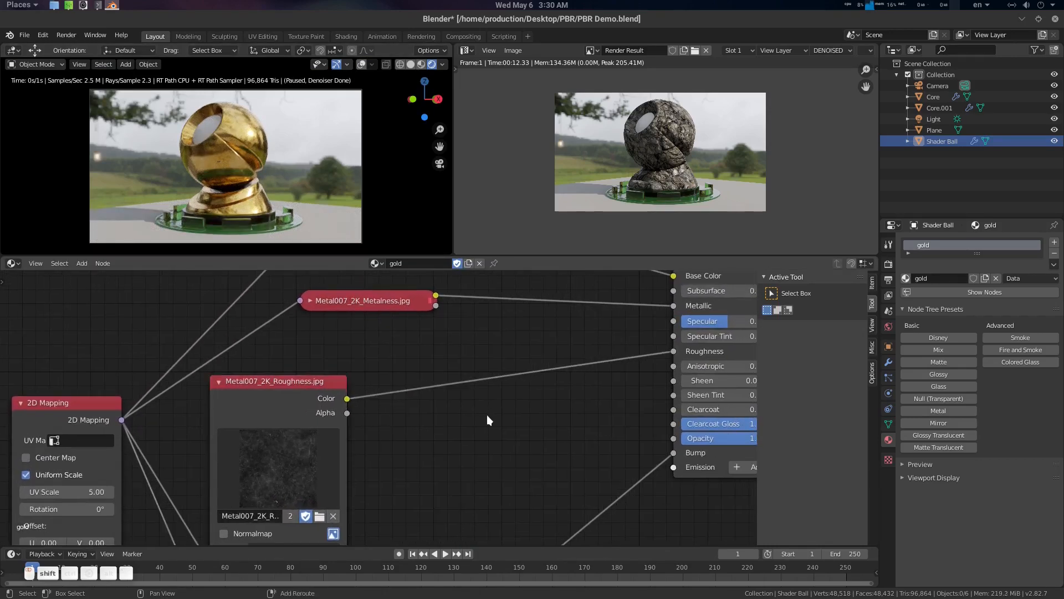
key(shift+a)
click(453, 378)
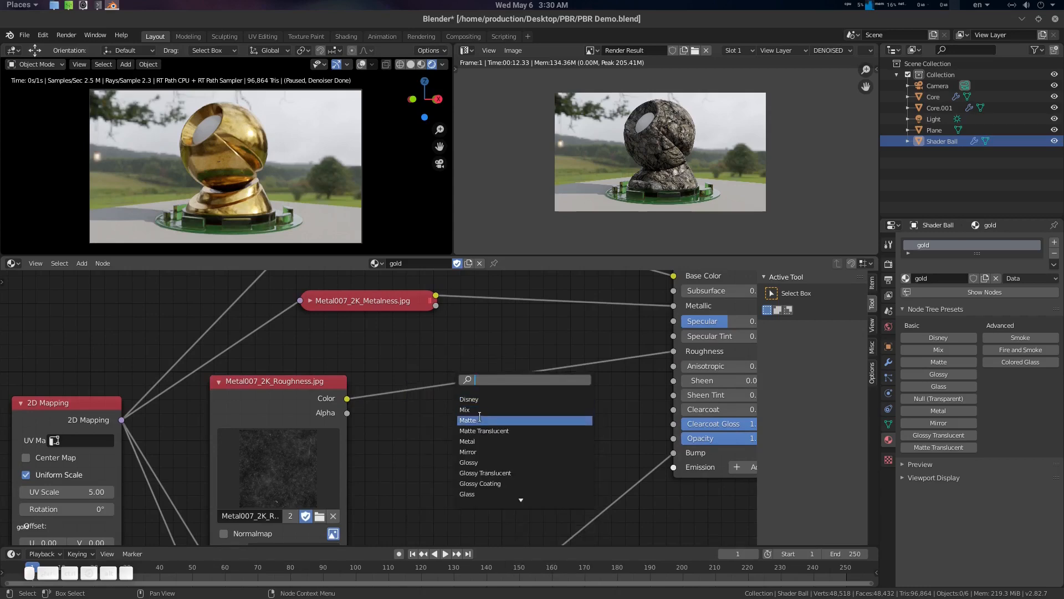
text(ram)
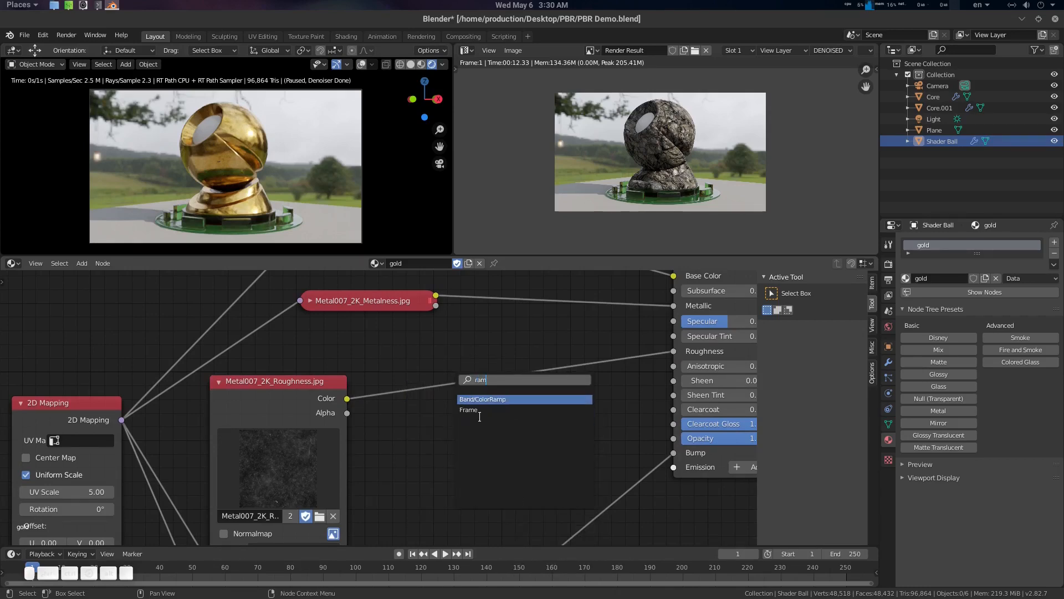
key(Return)
click(448, 424)
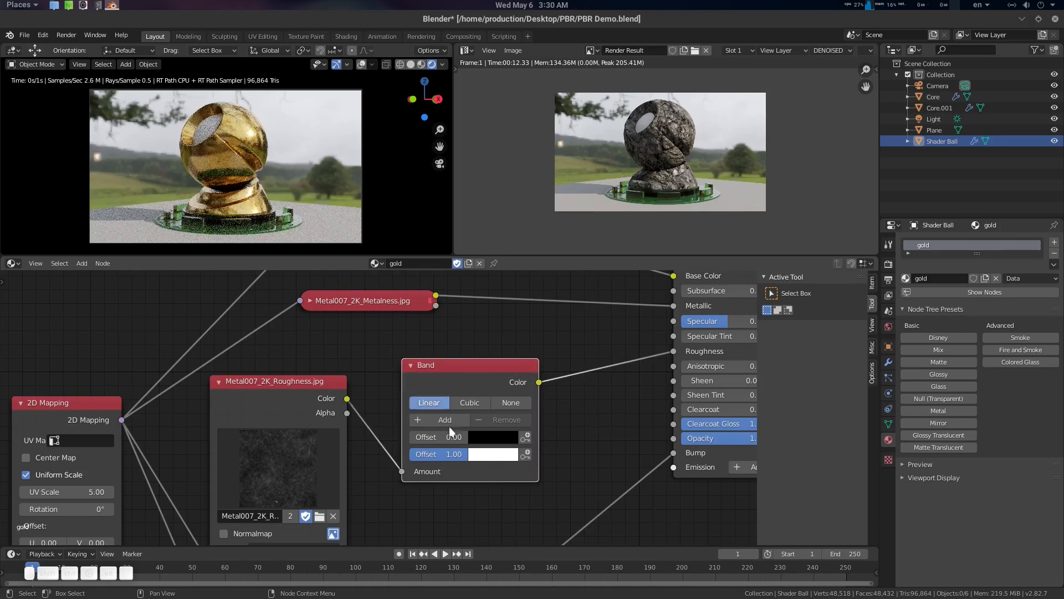
click(457, 403)
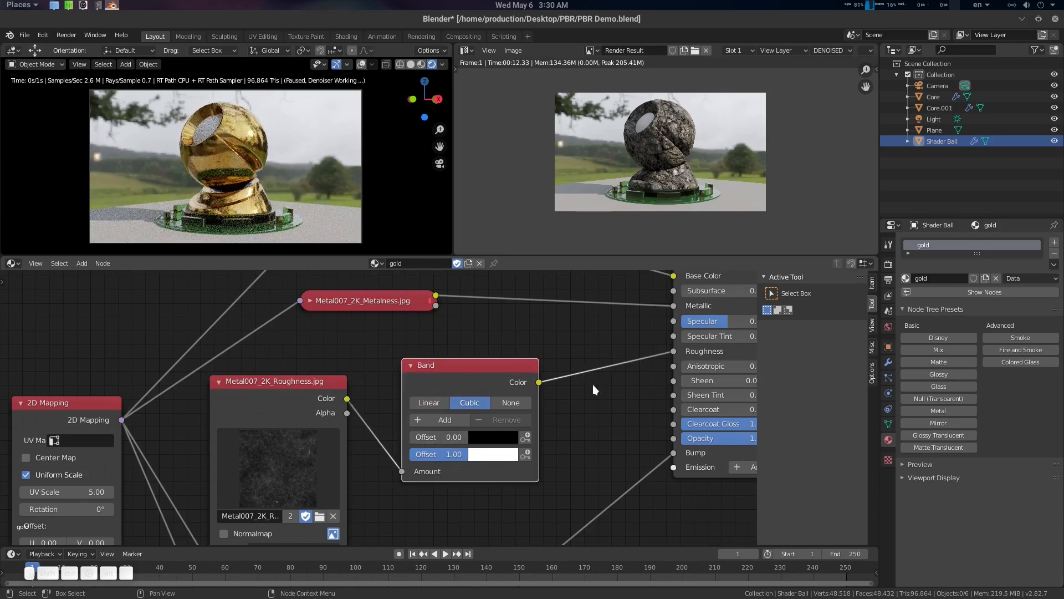
Preview the Band node's output through the Disney Base Color and set its offsets to 0.08 for black and 0.55 for white
middle_drag(591, 400, 524, 474)
drag(472, 456, 607, 350)
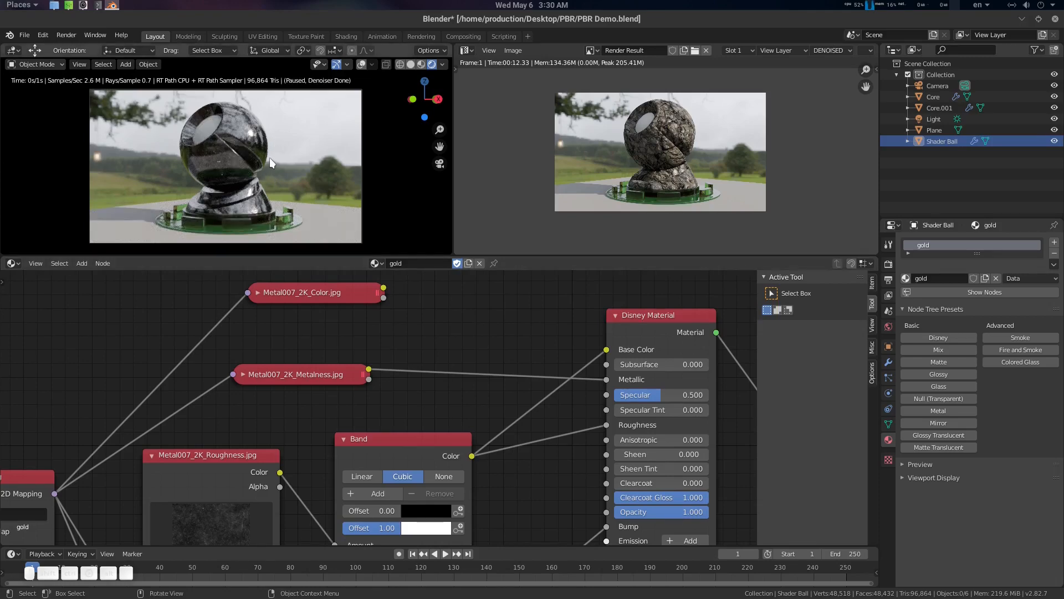
middle_drag(278, 148, 366, 166)
middle_drag(418, 520, 421, 450)
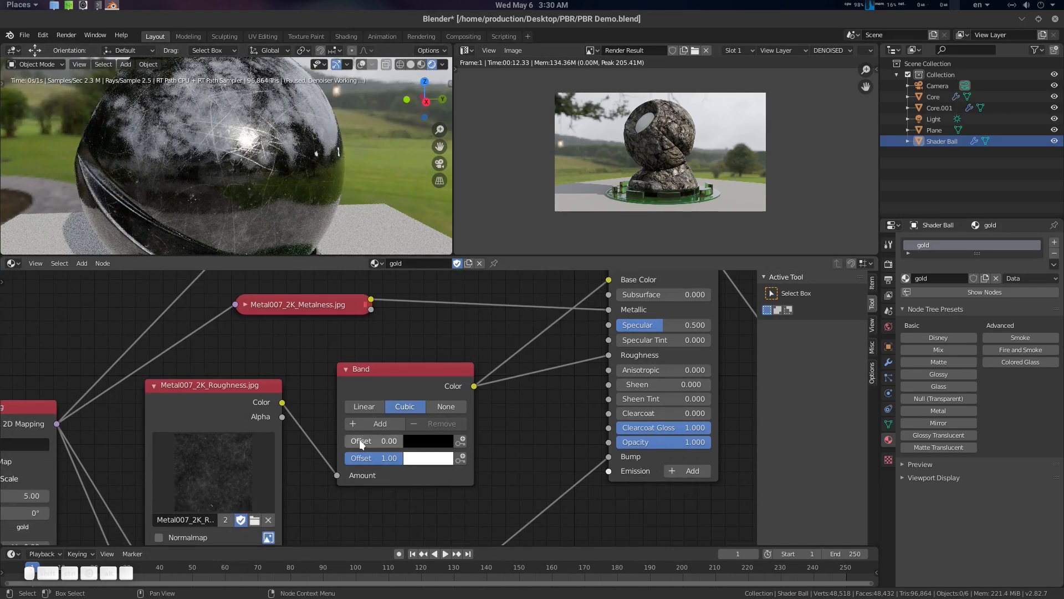
mouse_move(360, 440)
mouse_down()
mouse_move(380, 440)
mouse_move(359, 440)
mouse_move(387, 458)
mouse_move(369, 458)
mouse_move(358, 440)
mouse_up()
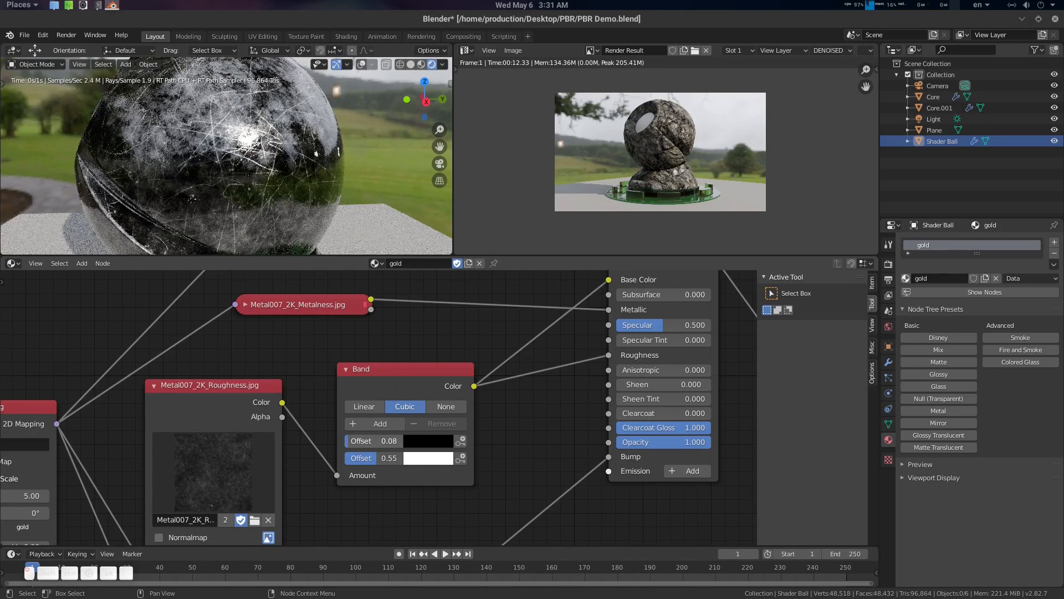
Reconnect the Metal007_2K_Color image to the Disney material's Base Color and view the gold shader ball from farther away
middle_drag(551, 302, 546, 375)
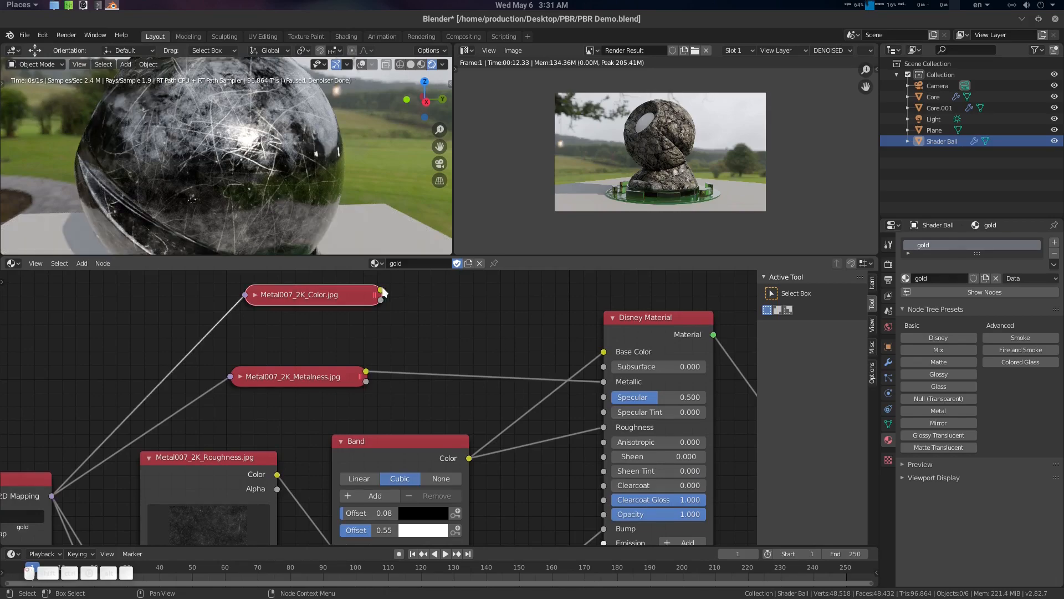
drag(382, 289, 603, 351)
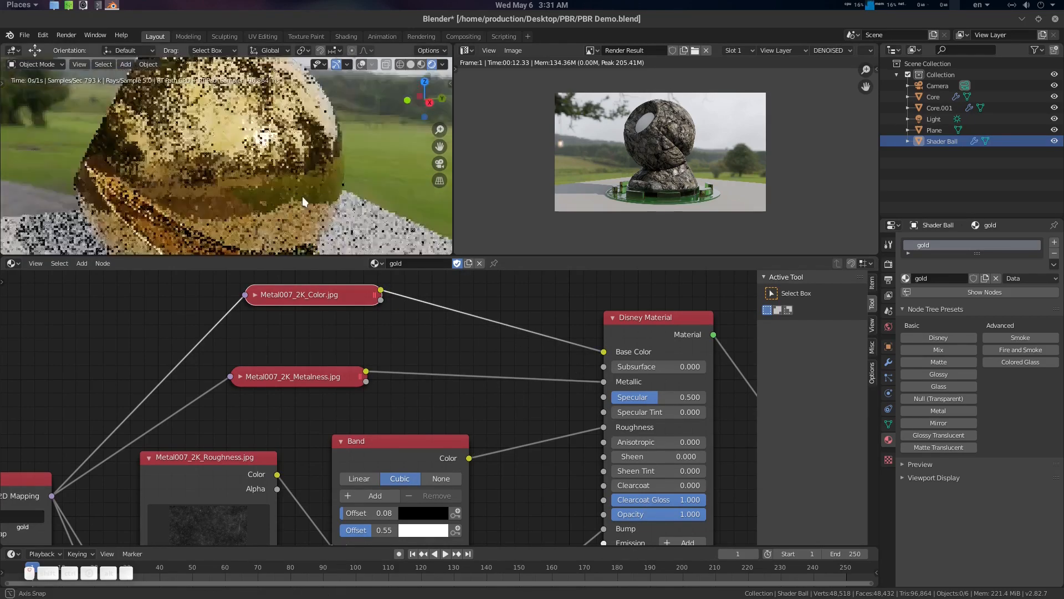
scroll(291, 171, down, 3)
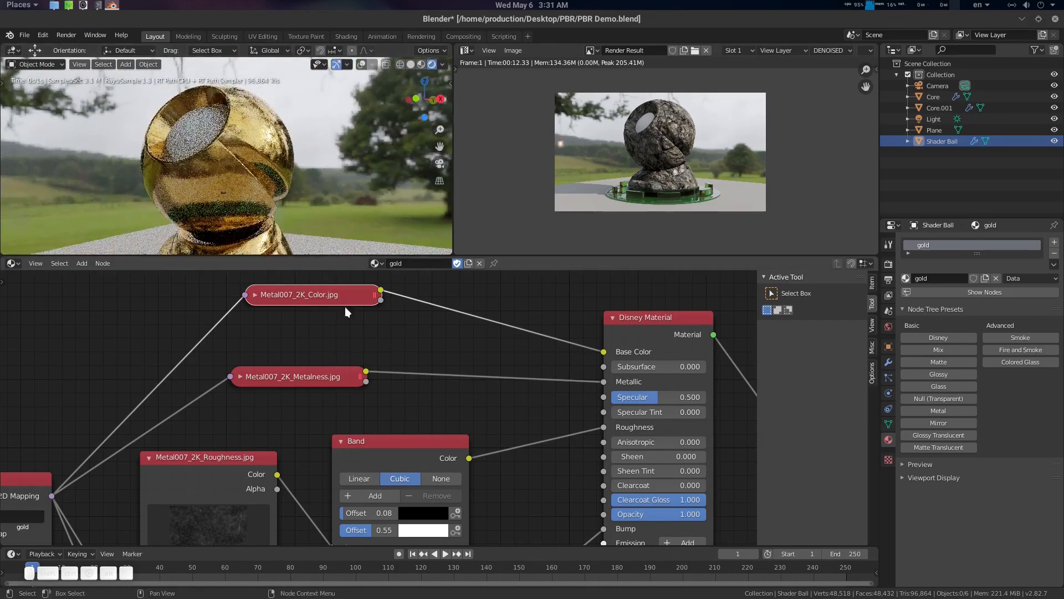
Set the Band node's black offset to 0.02 and check the gold roughness close up on the shader ball
middle_drag(419, 401, 422, 313)
middle_drag(327, 167, 245, 170)
scroll(300, 183, up, 4)
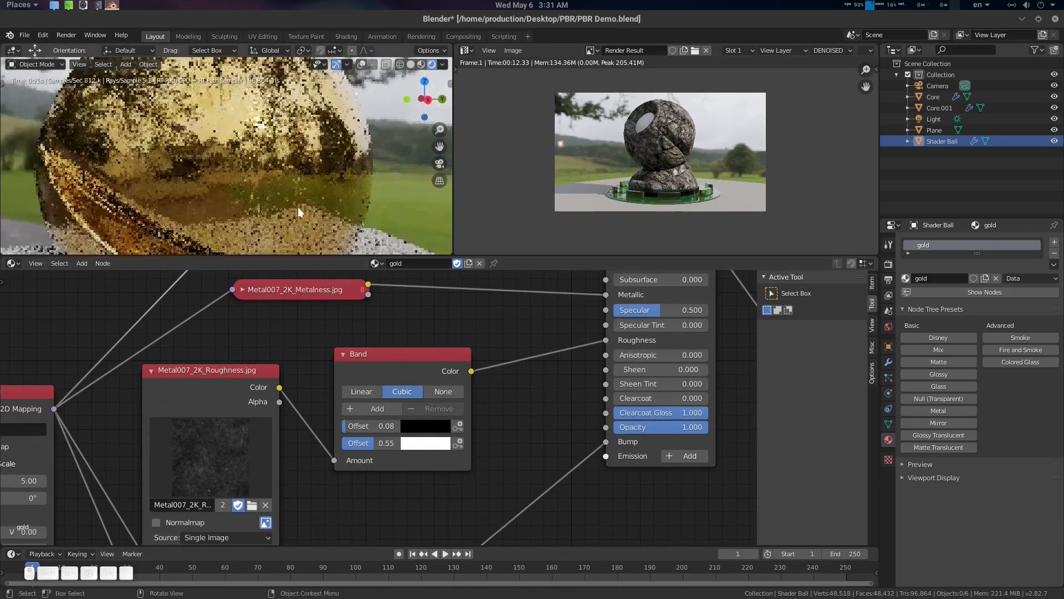
middle_drag(472, 338, 473, 355)
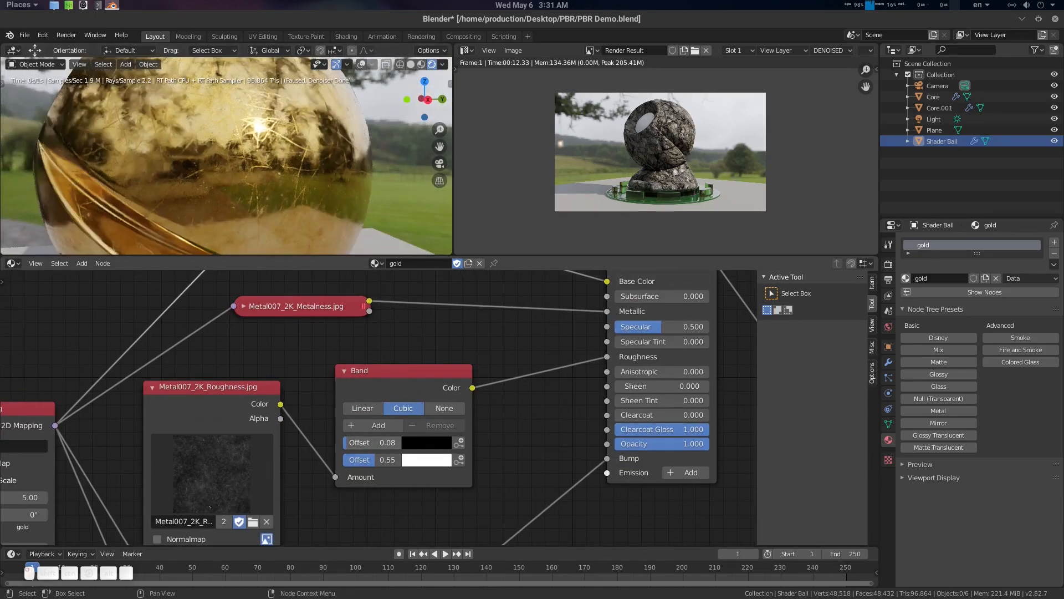
drag(370, 443, 370, 459)
scroll(229, 162, down, 2)
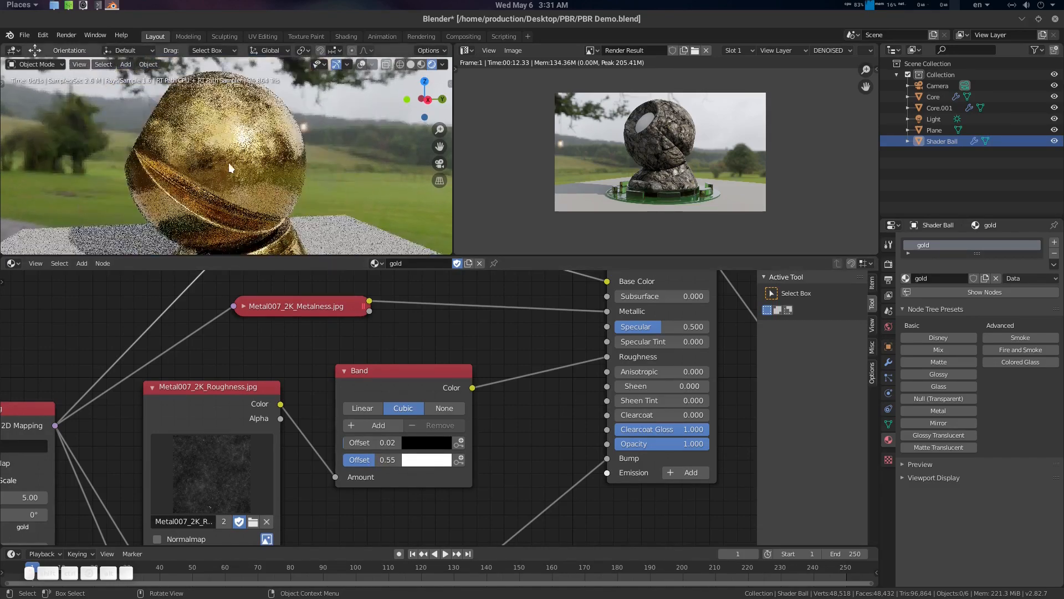
Render the gold shader ball from the camera view and enlarge the render result to full screen
key(KP_0)
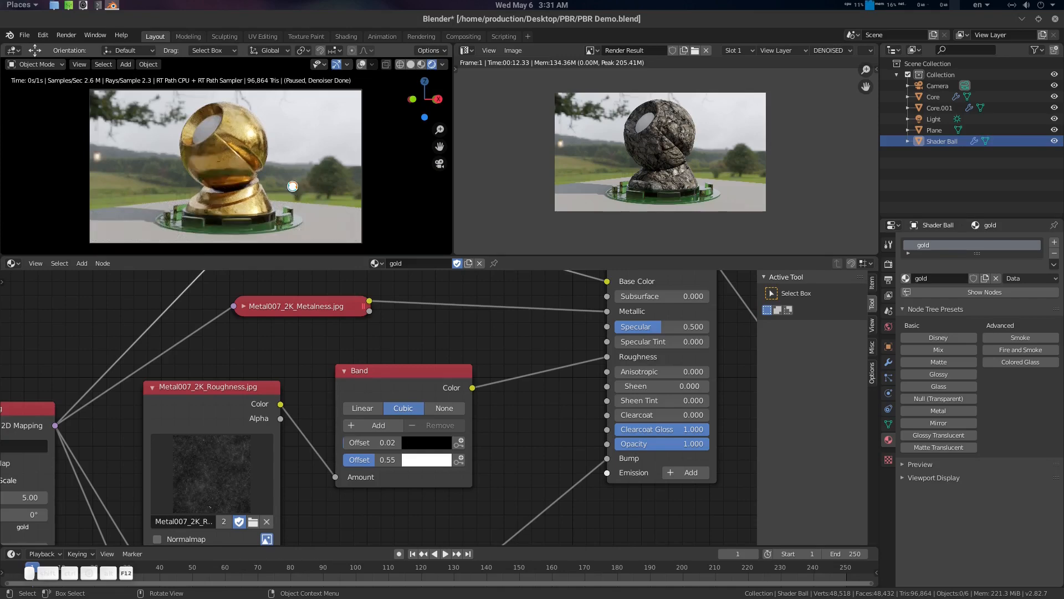
key(F12)
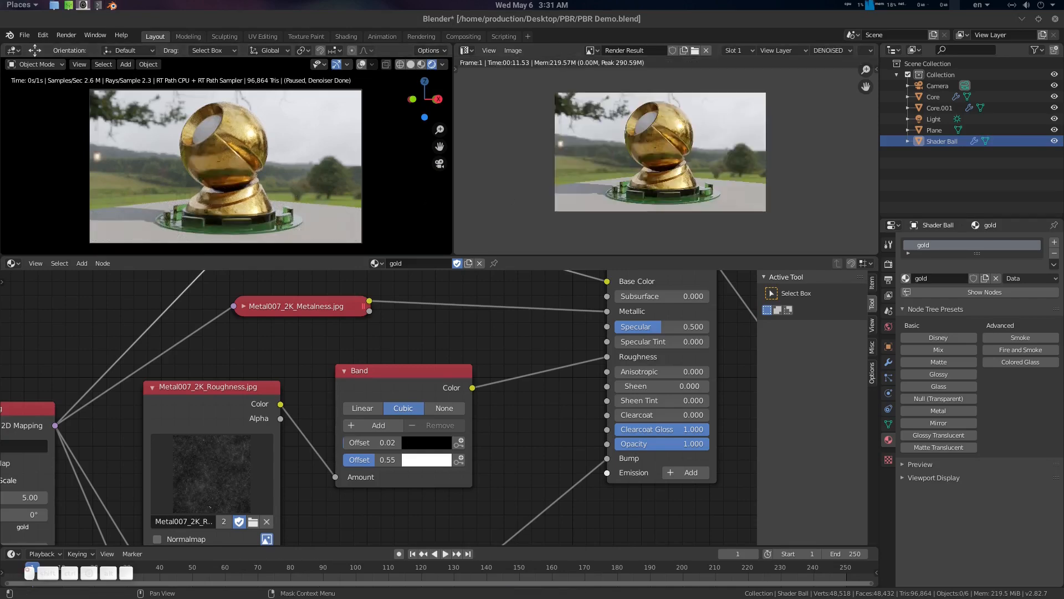
scroll(696, 154, up, 3)
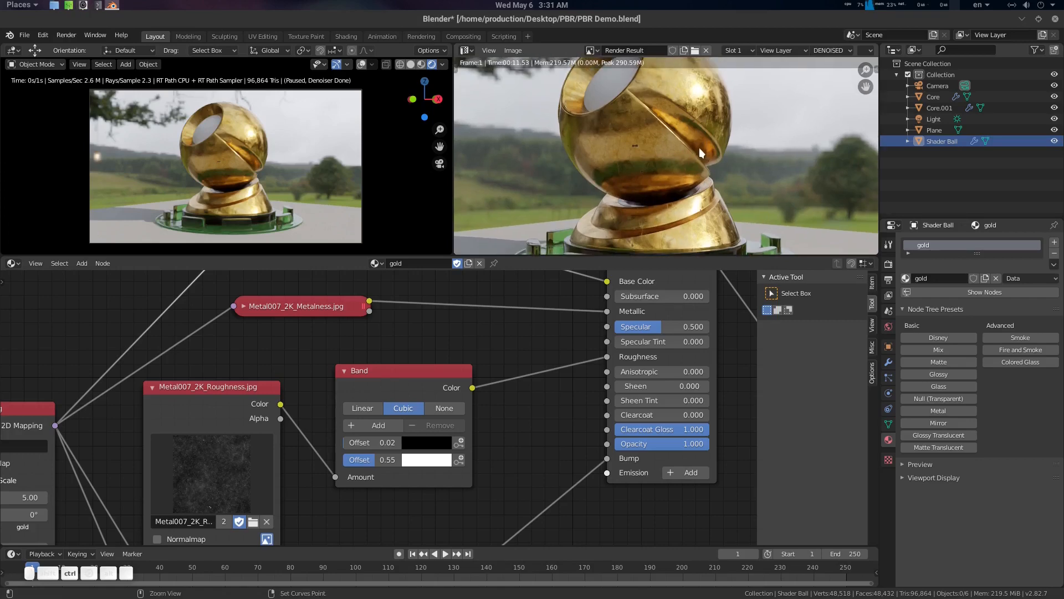
key(ctrl+space)
scroll(635, 265, up, 2)
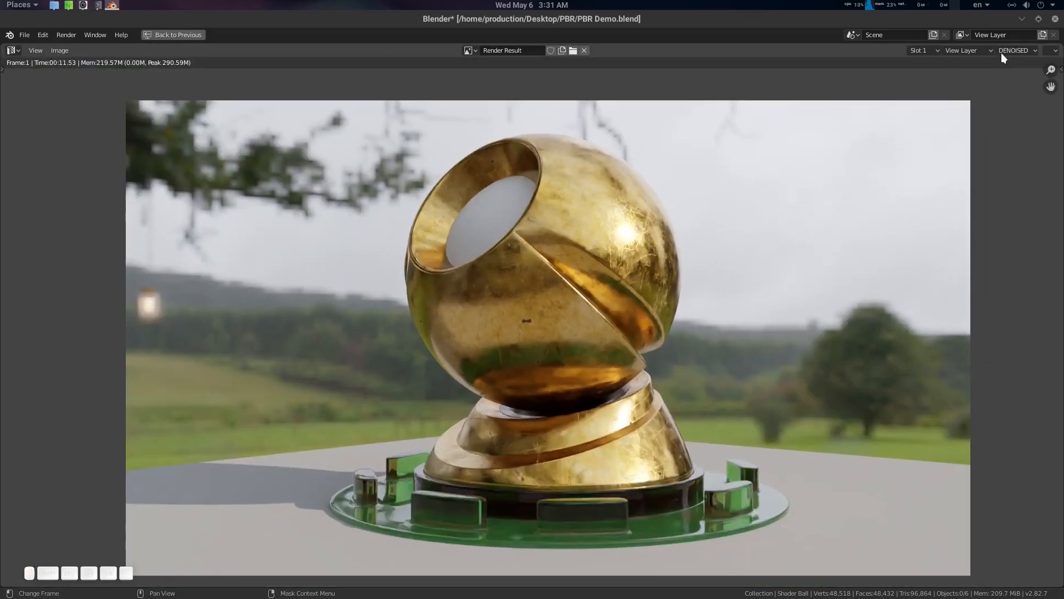
Compare the render's Combined and DENOISED passes, and return to the regular layout with the whole render in view
click(1015, 51)
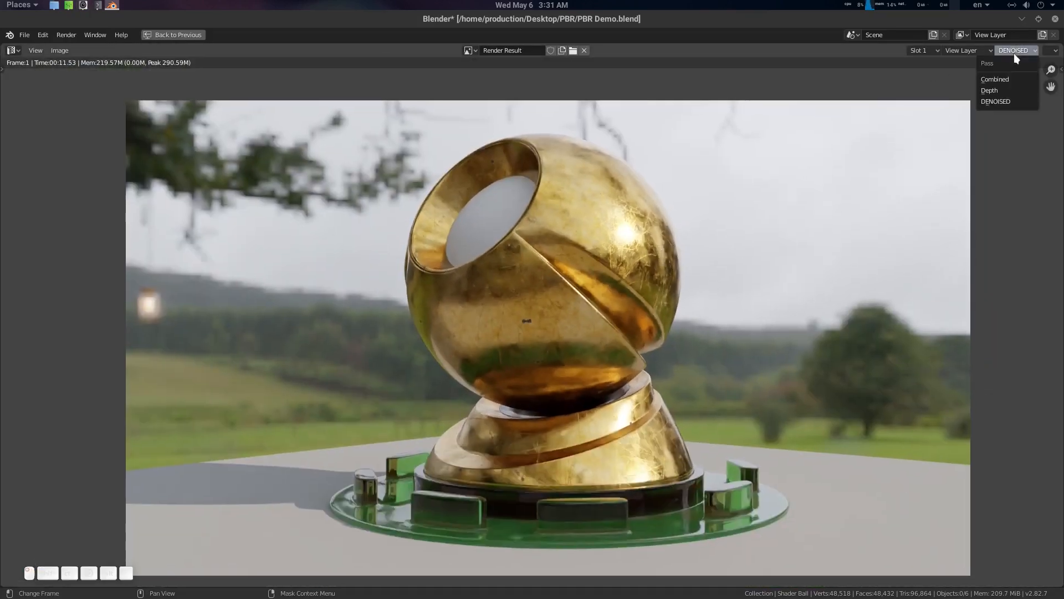
click(1004, 78)
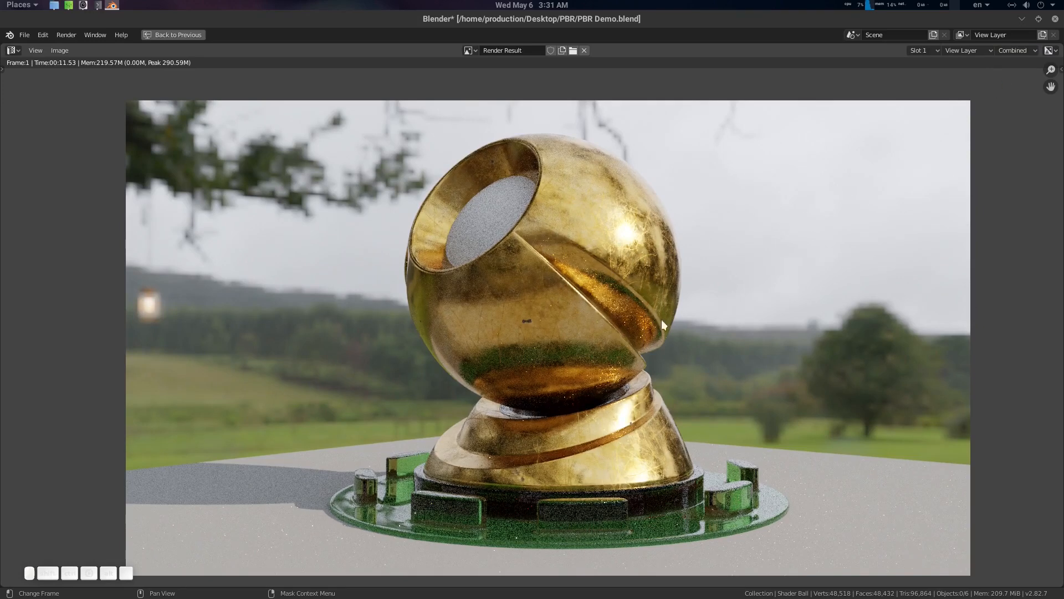
click(1013, 51)
click(1003, 102)
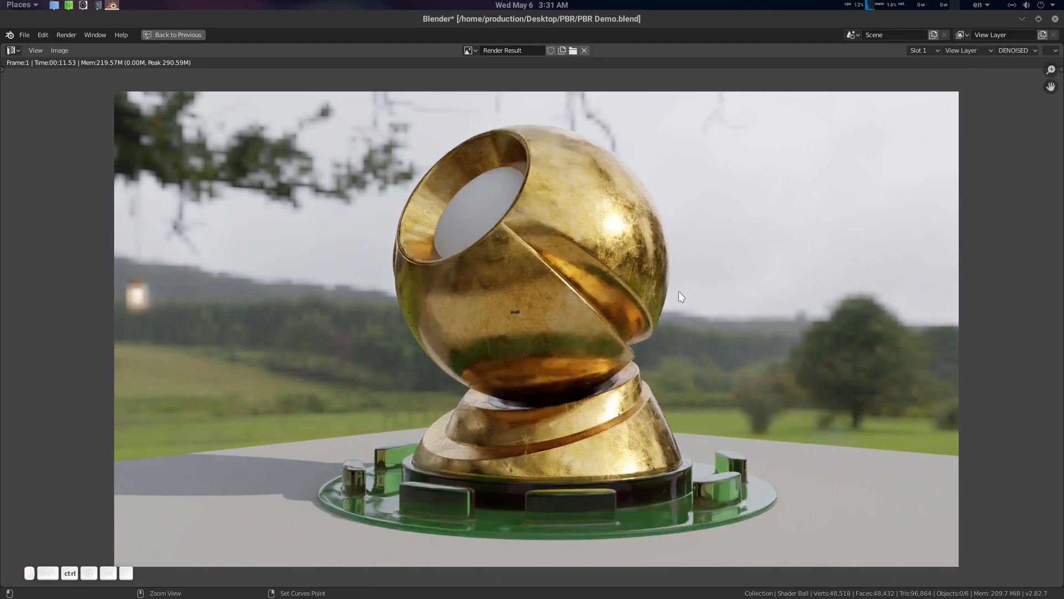
key(Escape)
key(Home)
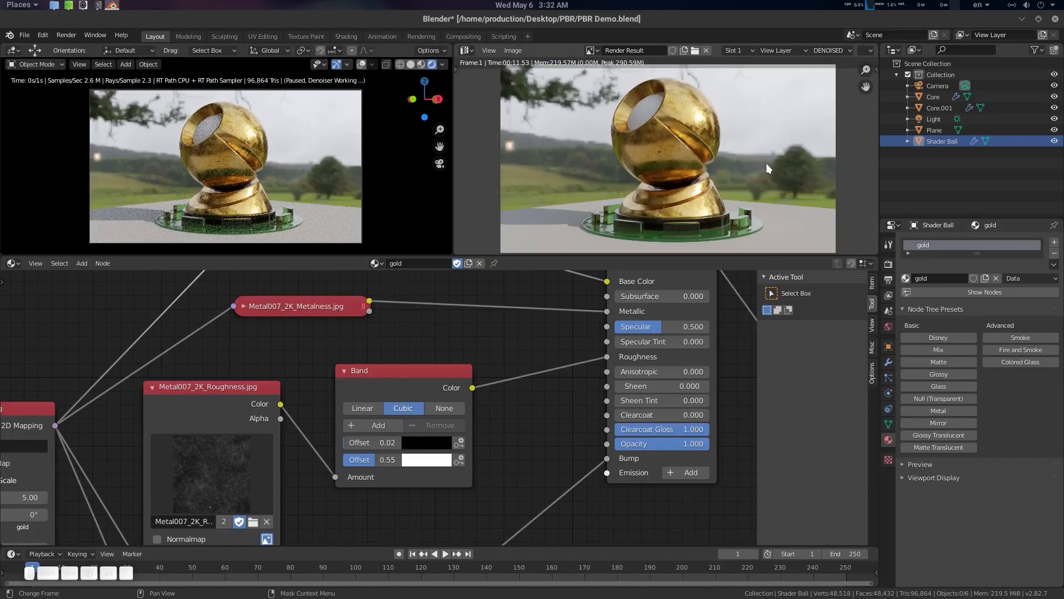
middle_drag(571, 349, 568, 387)
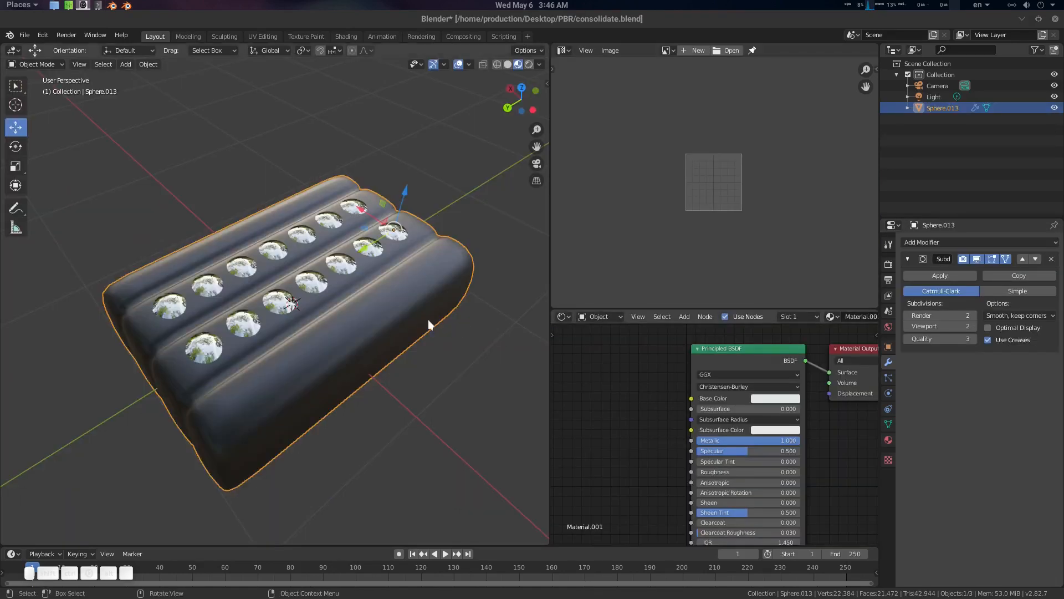
Inspect the cushion-shaped object's UV layout in Edit Mode over the Metallic image, and return to Object Mode
scroll(410, 321, up, 3)
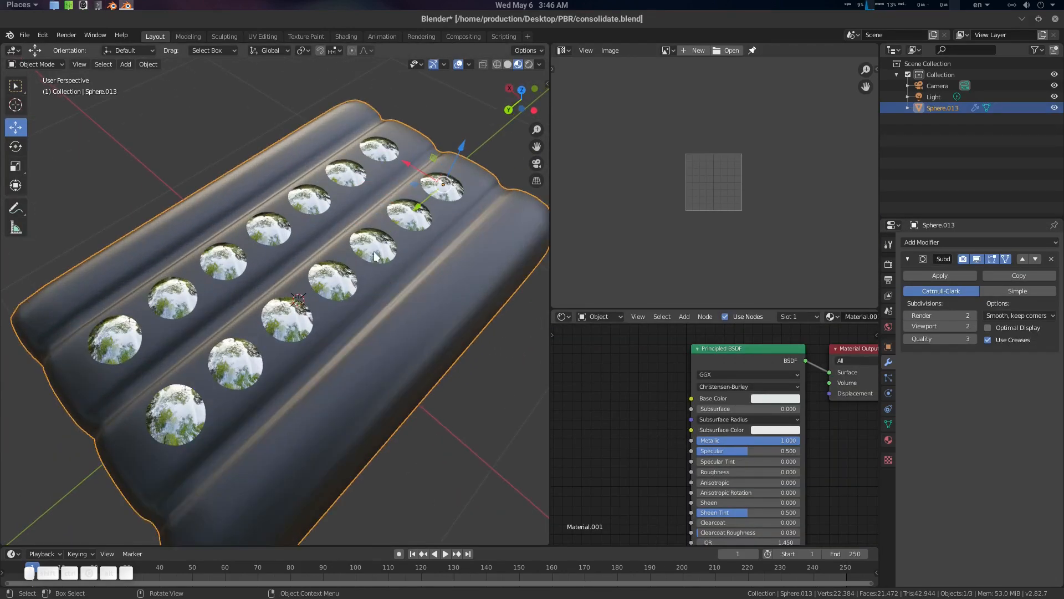
mouse_move(374, 251)
middle_down()
mouse_move(403, 284)
mouse_move(387, 250)
middle_up()
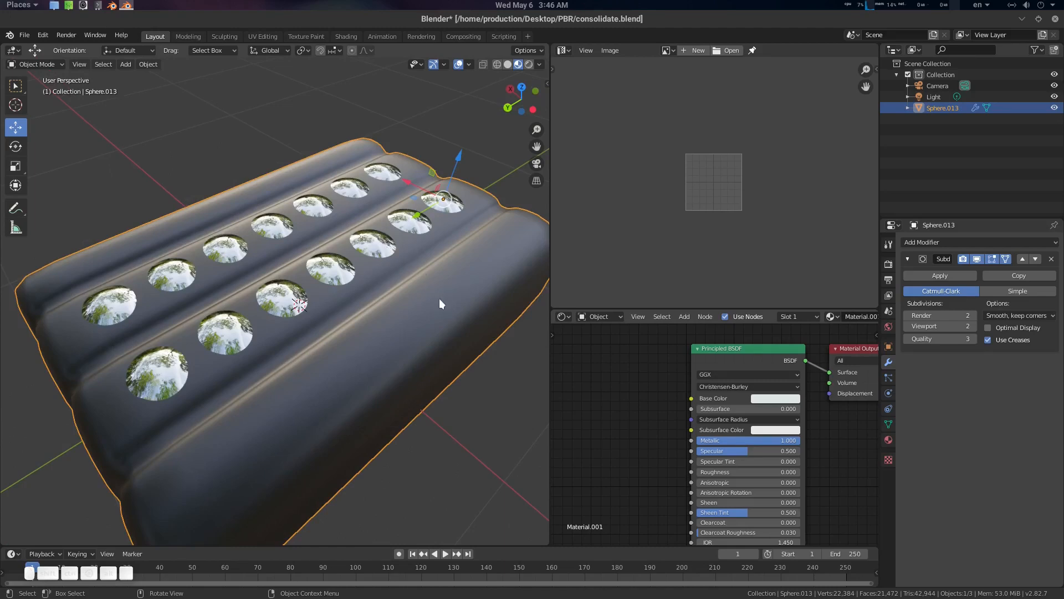
middle_drag(428, 300, 431, 295)
key(Tab)
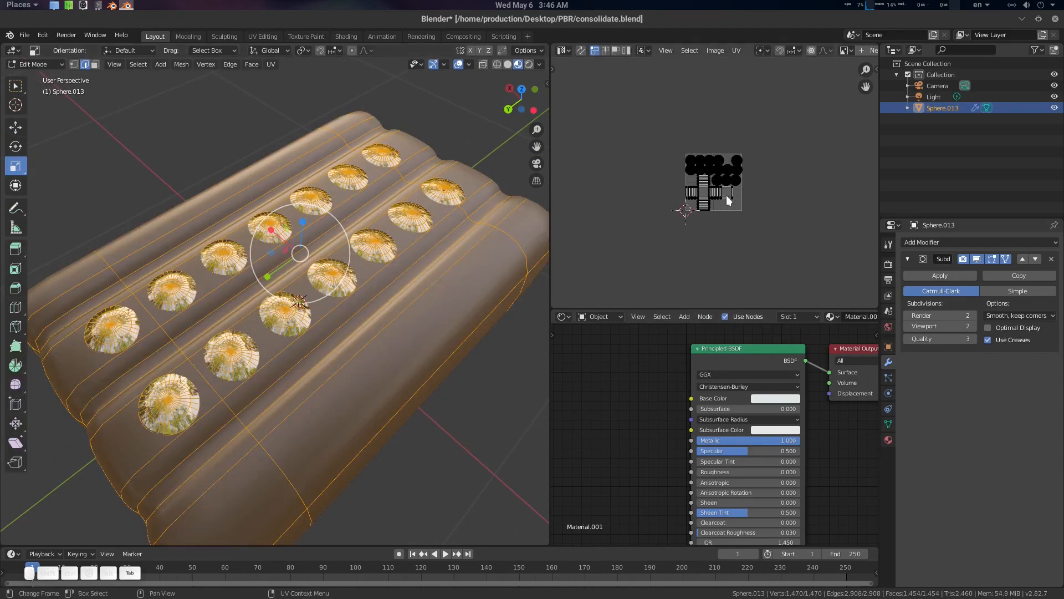
scroll(740, 216, up, 4)
scroll(740, 216, up, 2)
click(848, 50)
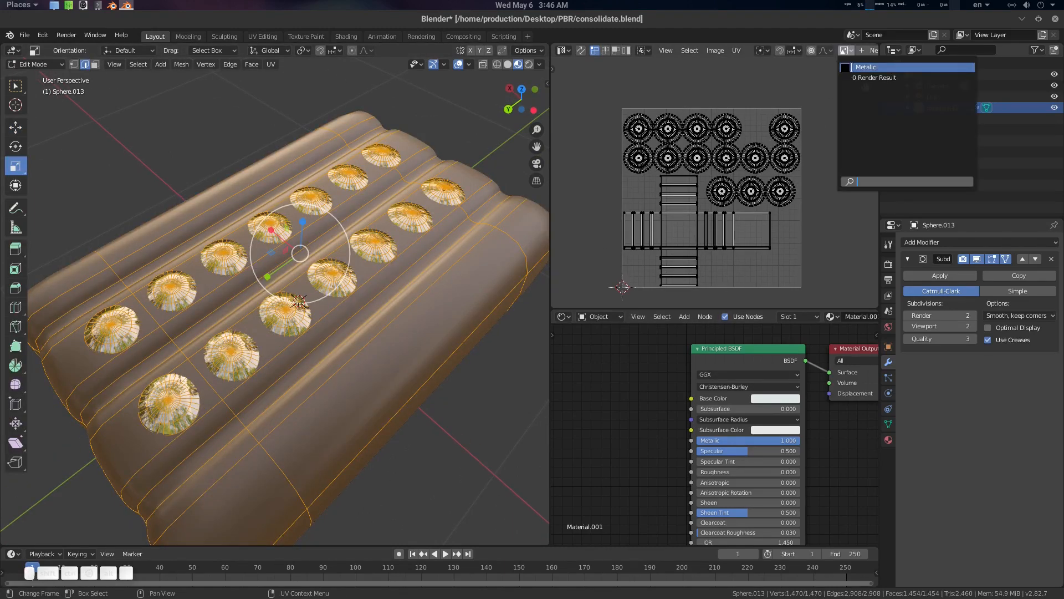
click(864, 65)
scroll(813, 115, down, 4)
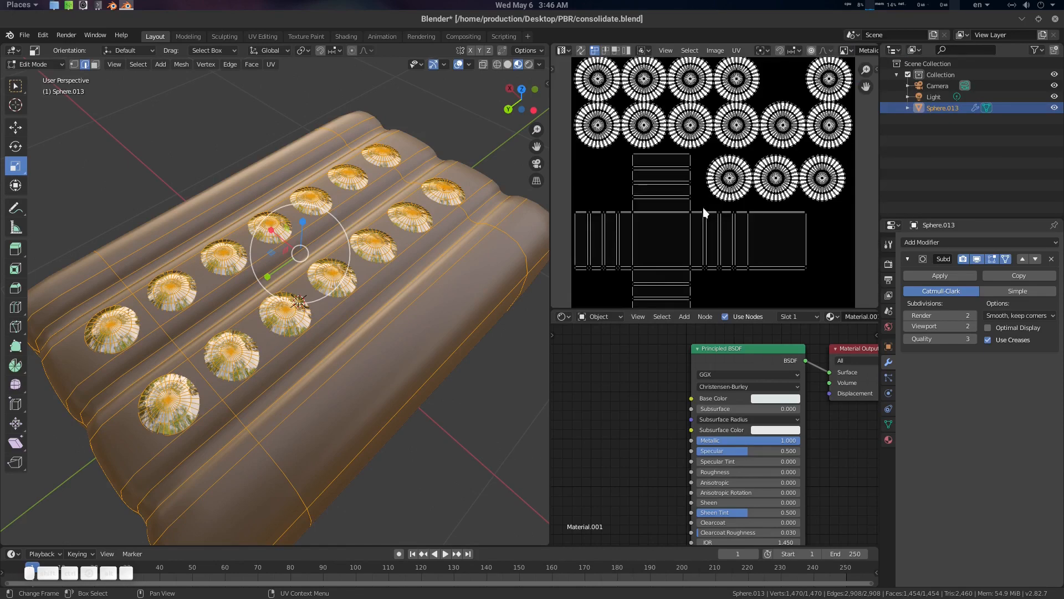
middle_drag(403, 277, 416, 285)
key(Tab)
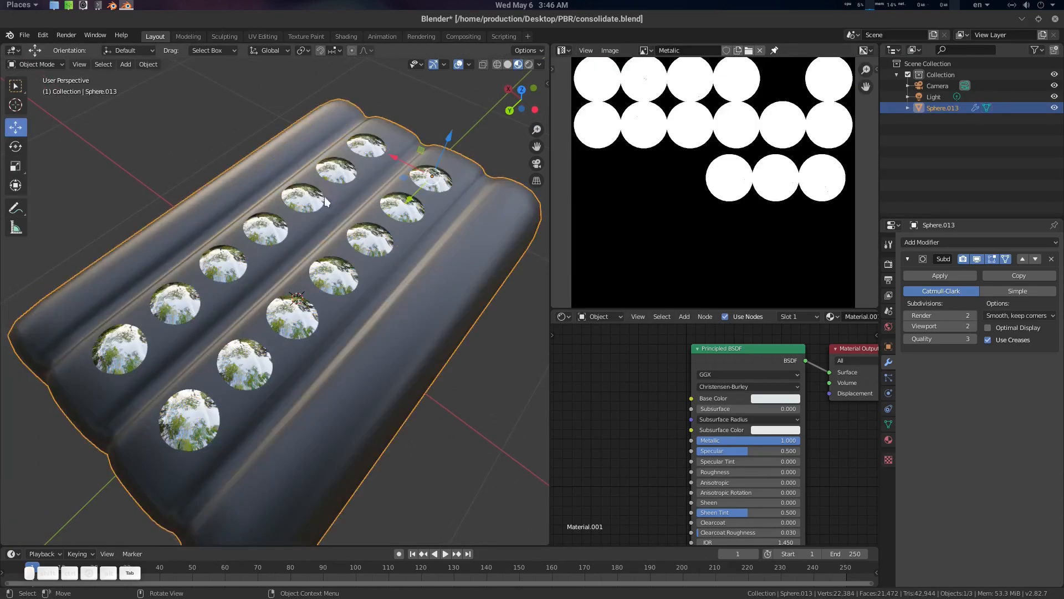
Switch to the Blender window with consol.blend and move the Metalic.jpg node farther from the color.png node
click(112, 10)
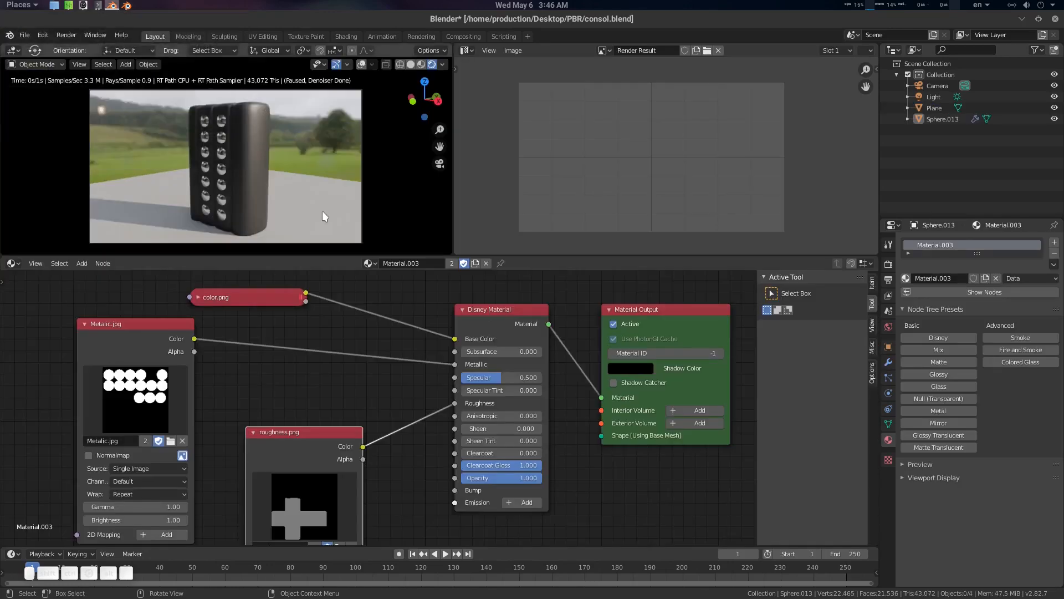
drag(191, 348, 148, 332)
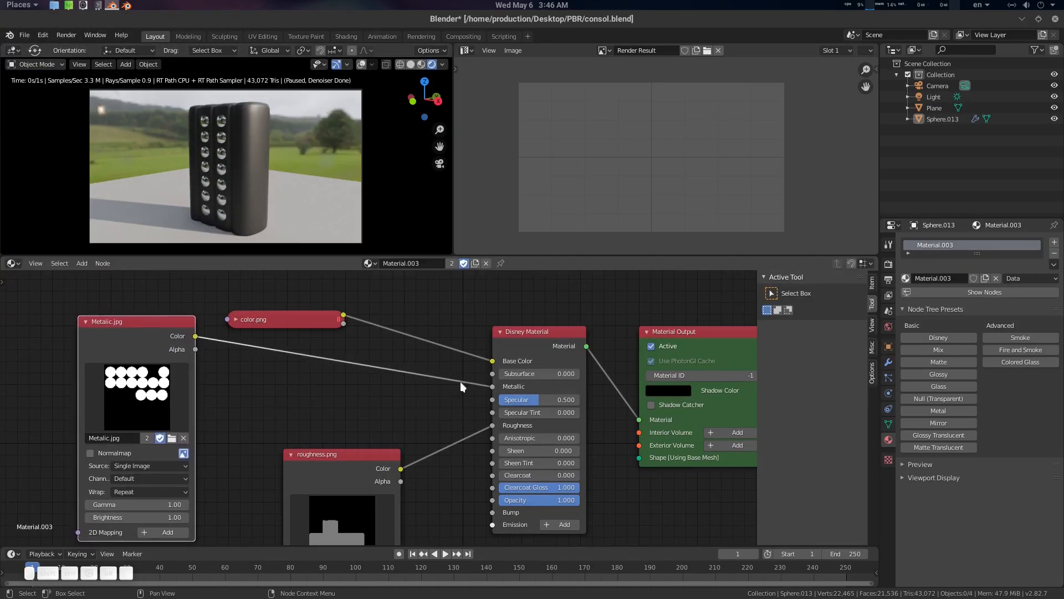
Disconnect Metalic.jpg from the Disney material's Metallic input and set Metallic to 1.000 to compare the studs
drag(490, 390, 399, 403)
middle_drag(251, 187, 250, 156)
scroll(294, 157, up, 4)
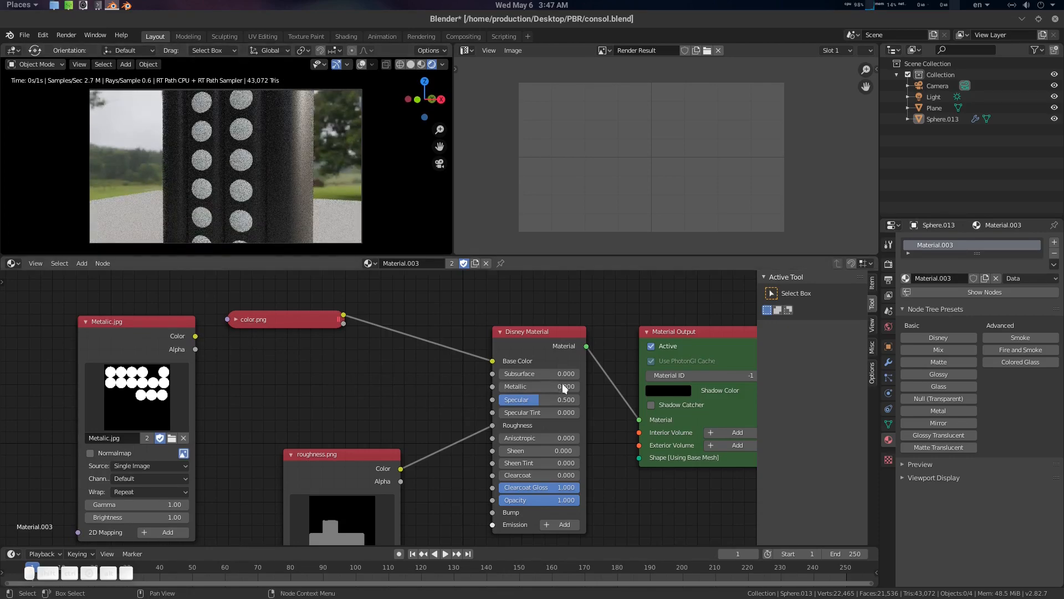
drag(521, 387, 580, 387)
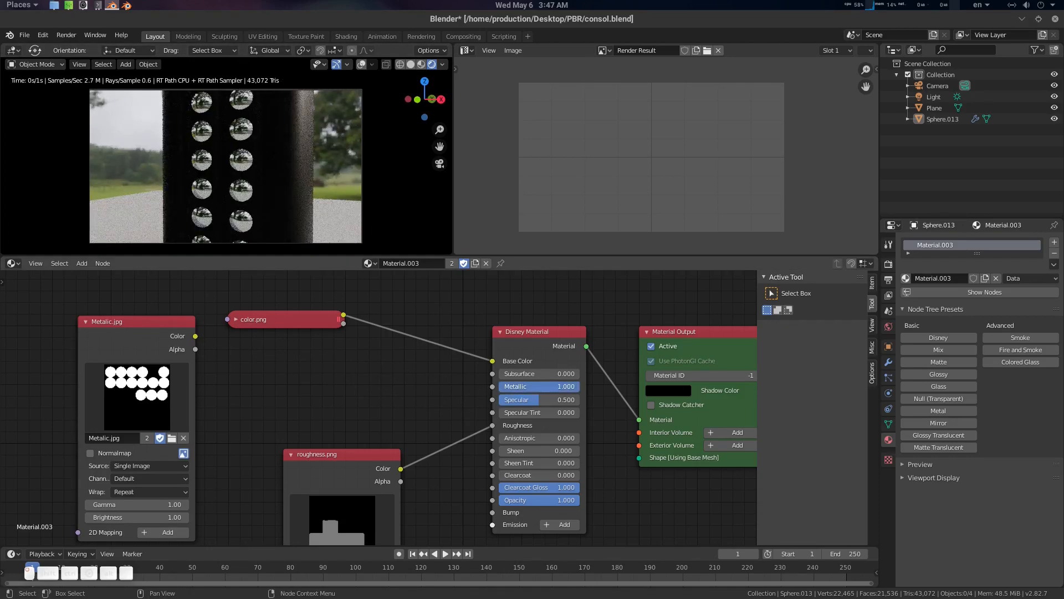
Undo the Metallic value change, reconnect the Metalic.jpg Color output to Metallic, and view the whole object again
key(ctrl+z)
drag(196, 336, 497, 385)
scroll(278, 148, down, 4)
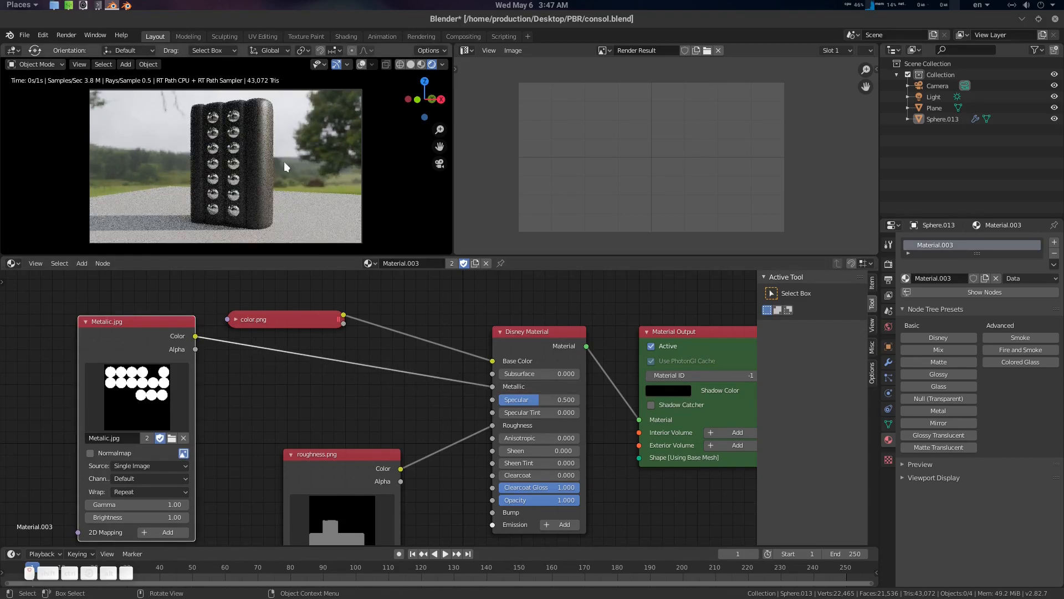
middle_drag(284, 162, 329, 174)
Examine the color.png and roughness.png texture nodes and their connections to the Disney material
click(235, 320)
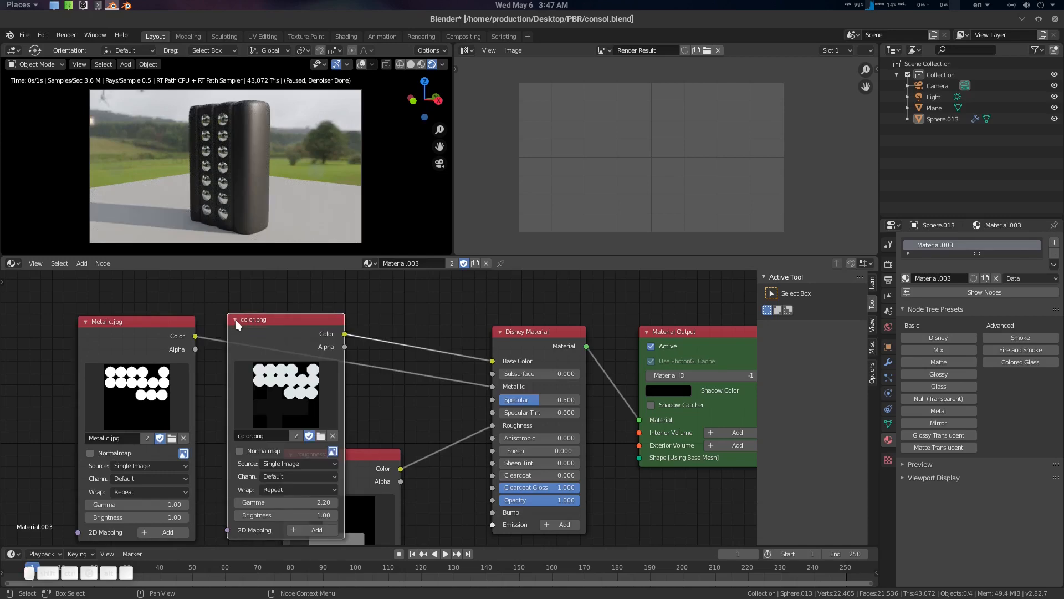
click(235, 320)
middle_drag(351, 386, 354, 298)
click(302, 373)
middle_drag(409, 322, 400, 409)
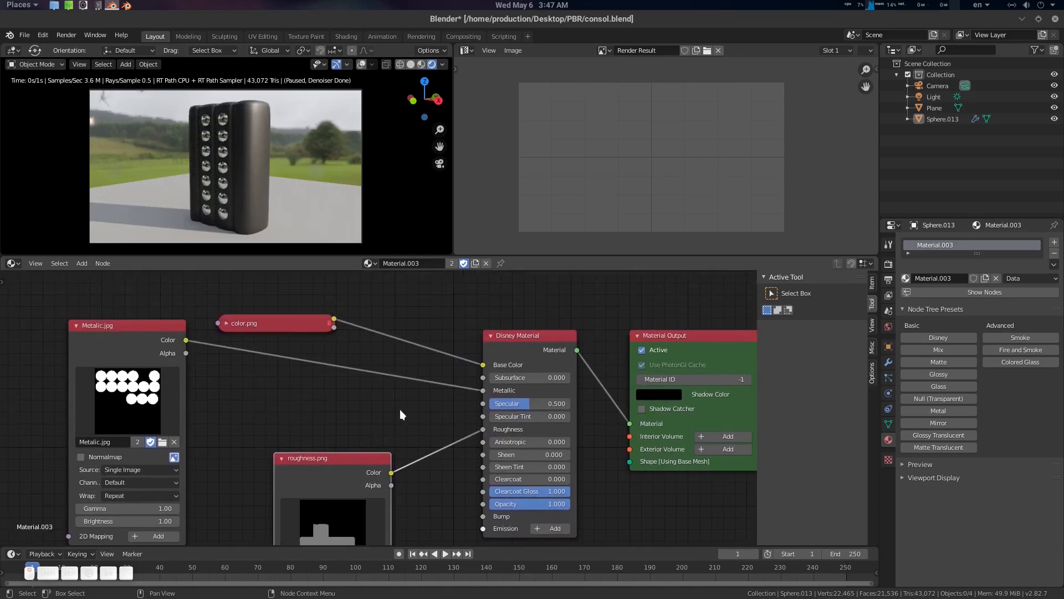
click(400, 410)
middle_drag(558, 377, 509, 363)
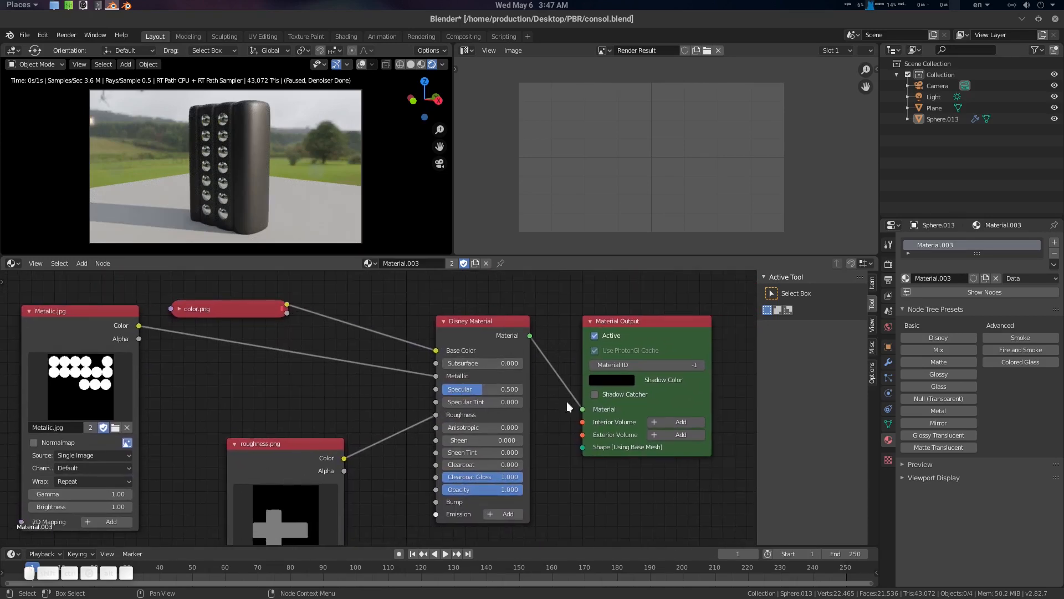
middle_drag(533, 439, 558, 444)
click(489, 308)
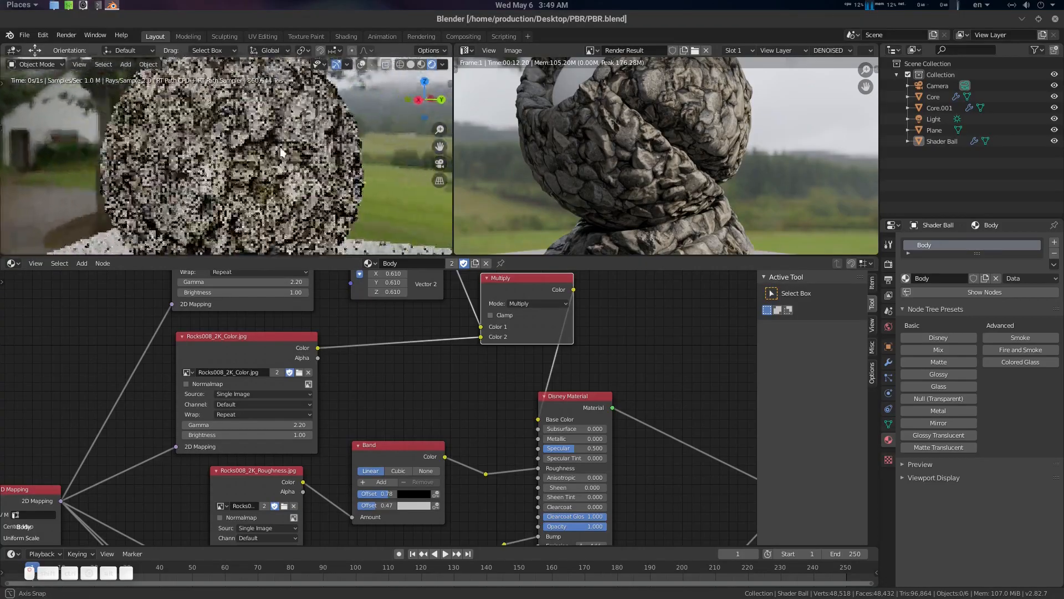
Inspect the rock-textured shader ball in PBR.blend through the camera and close up from another angle
mouse_move(277, 160)
middle_down()
mouse_move(242, 167)
mouse_move(258, 151)
middle_up()
key(KP_0)
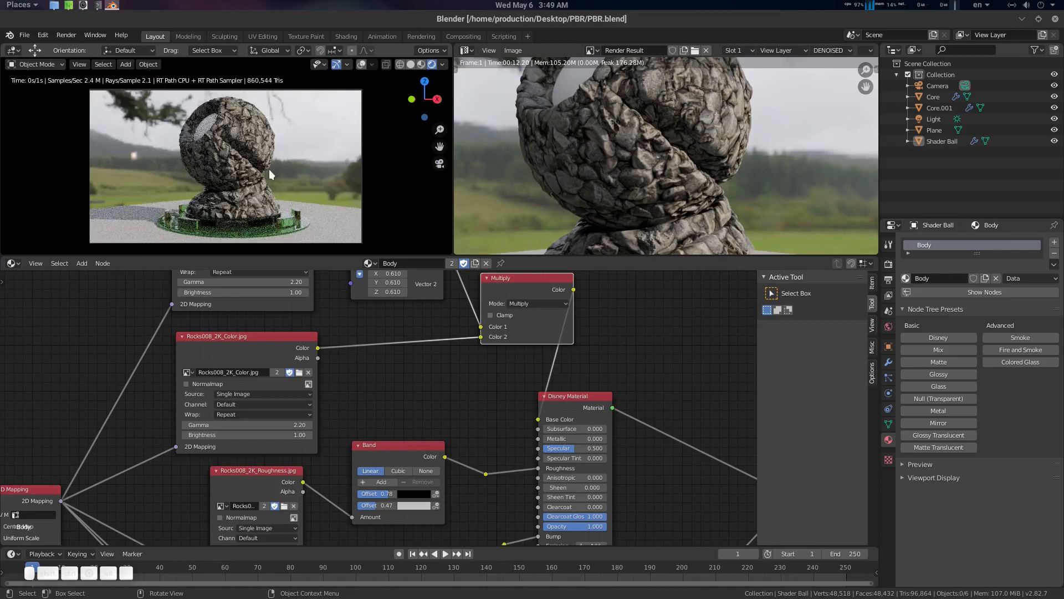
middle_drag(276, 157, 250, 158)
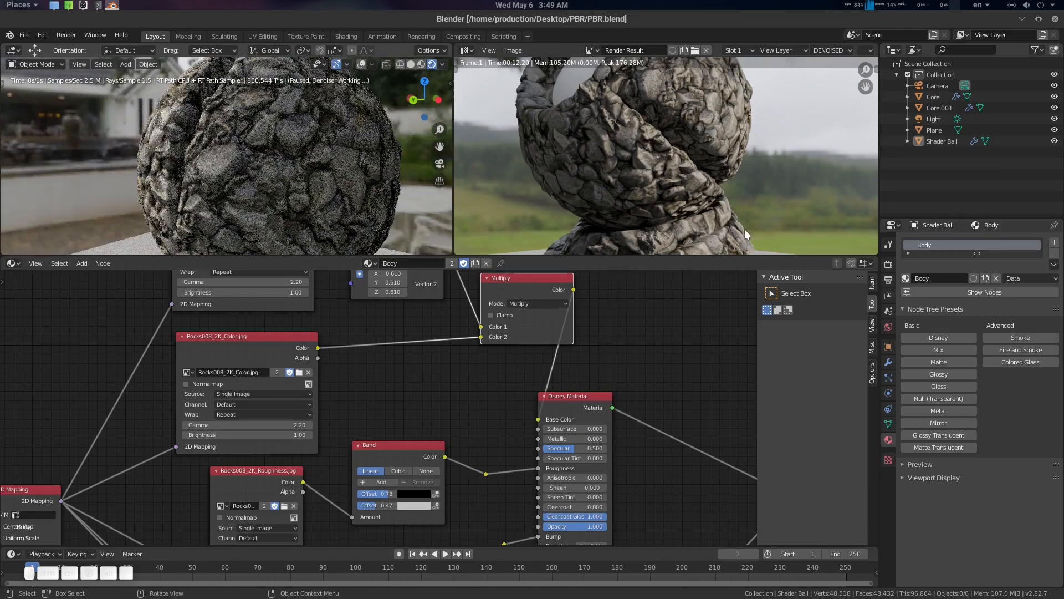